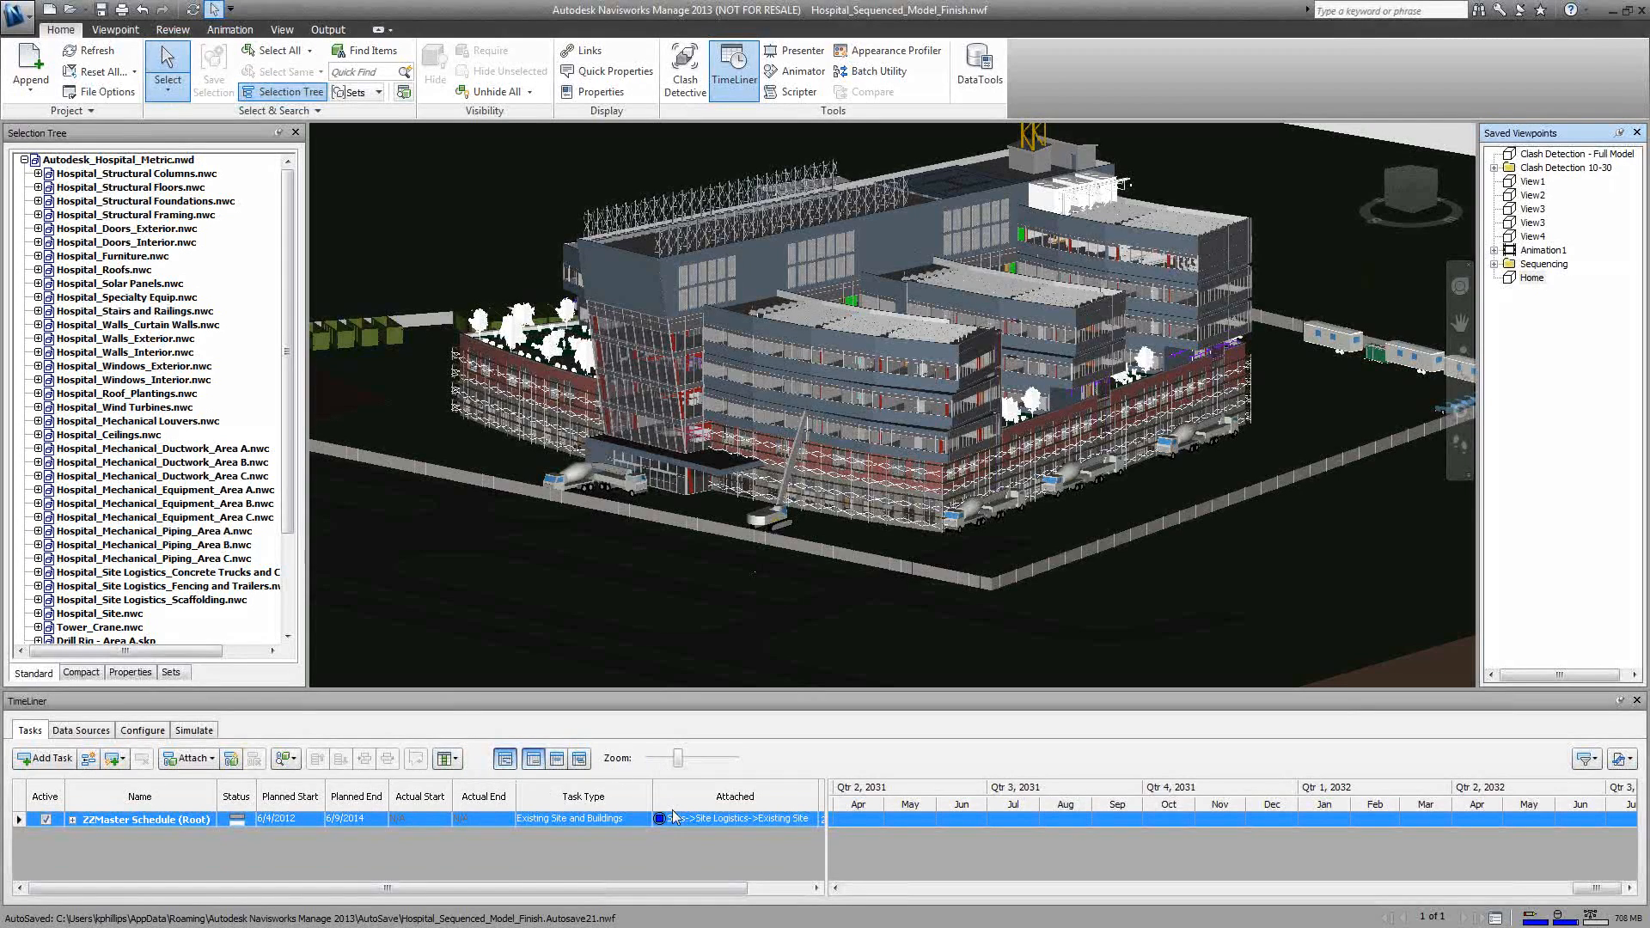
Step: Add a new task to the schedule and move it above ZZMaster Schedule (Root), keeping the master schedule collapsed
click(727, 837)
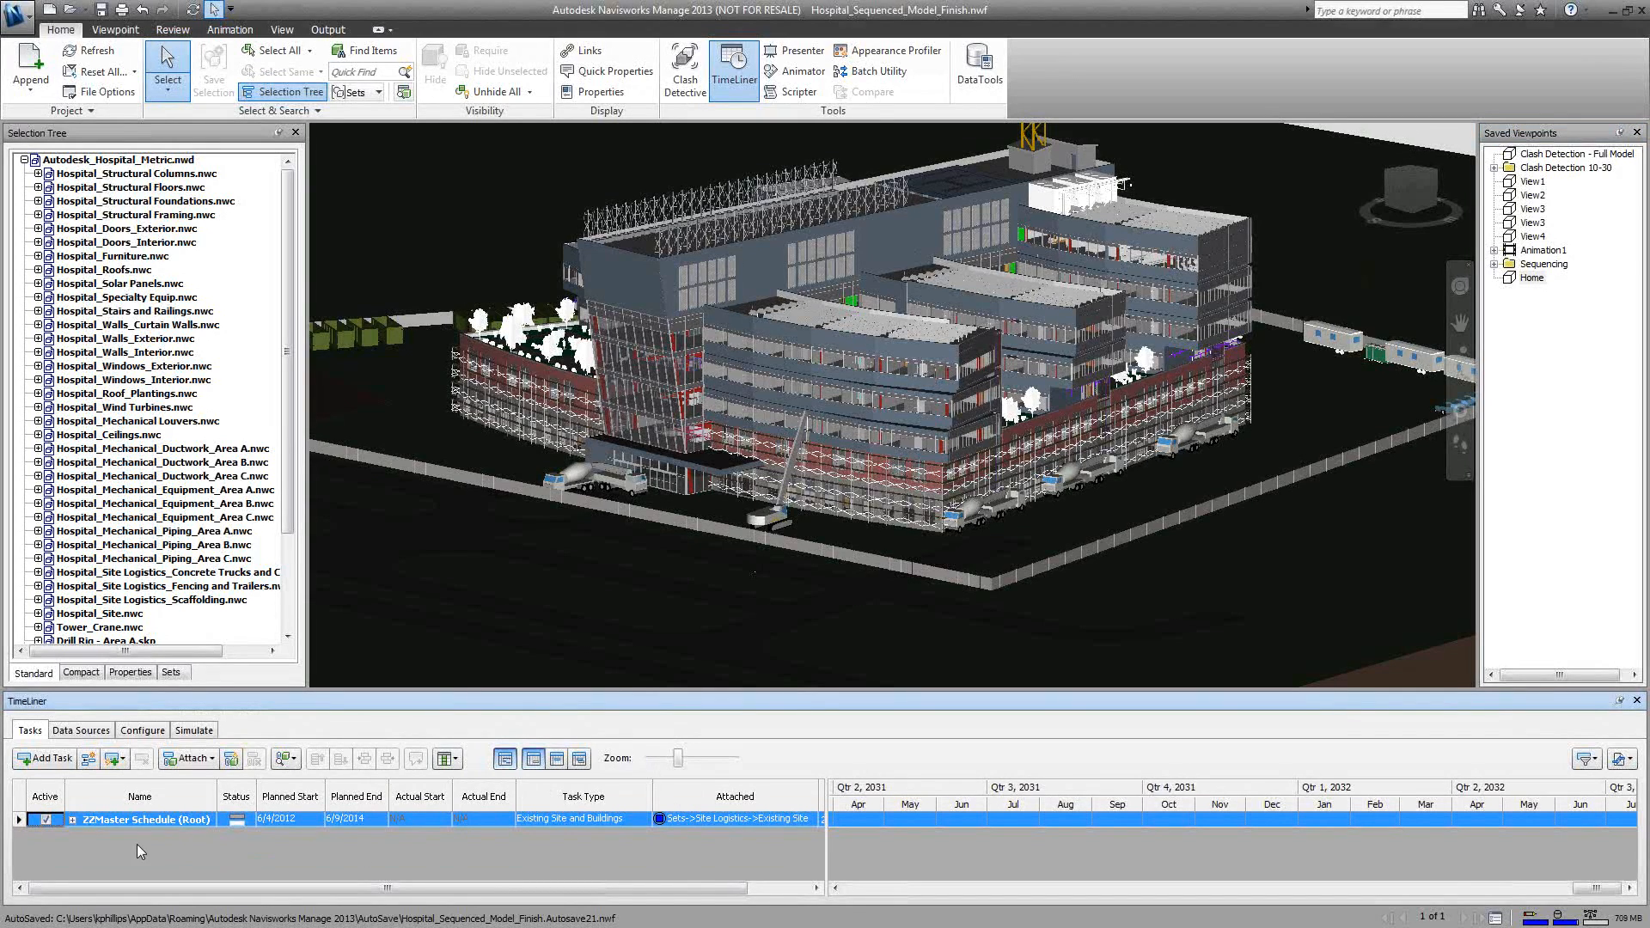
click(53, 759)
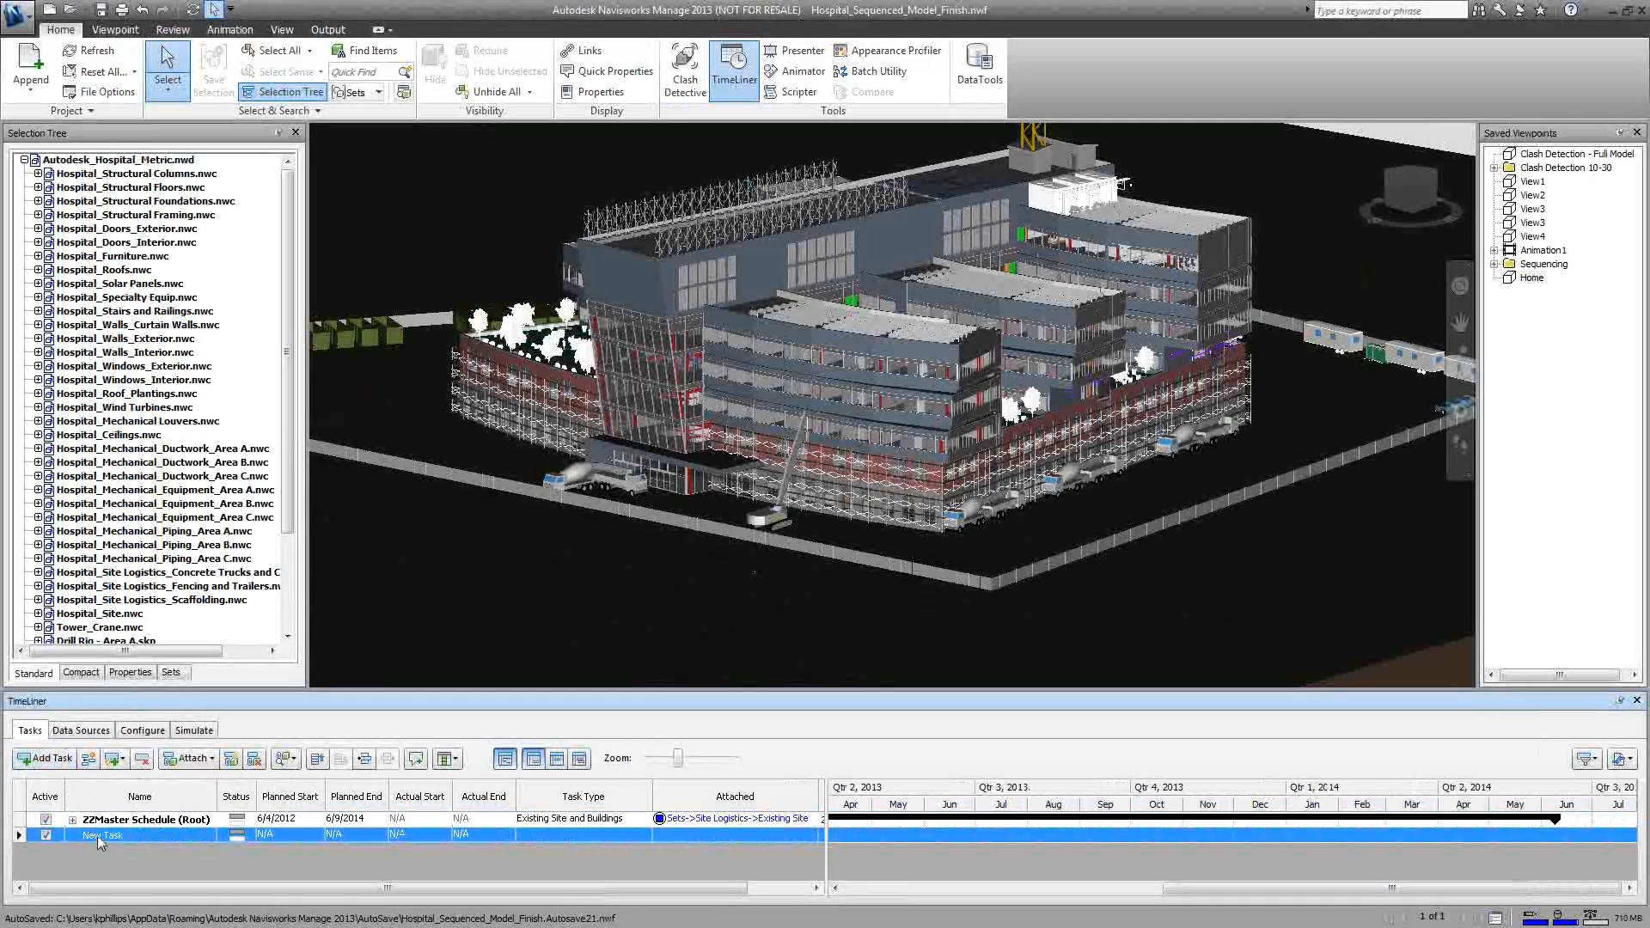
click(106, 842)
click(110, 863)
click(318, 760)
click(84, 838)
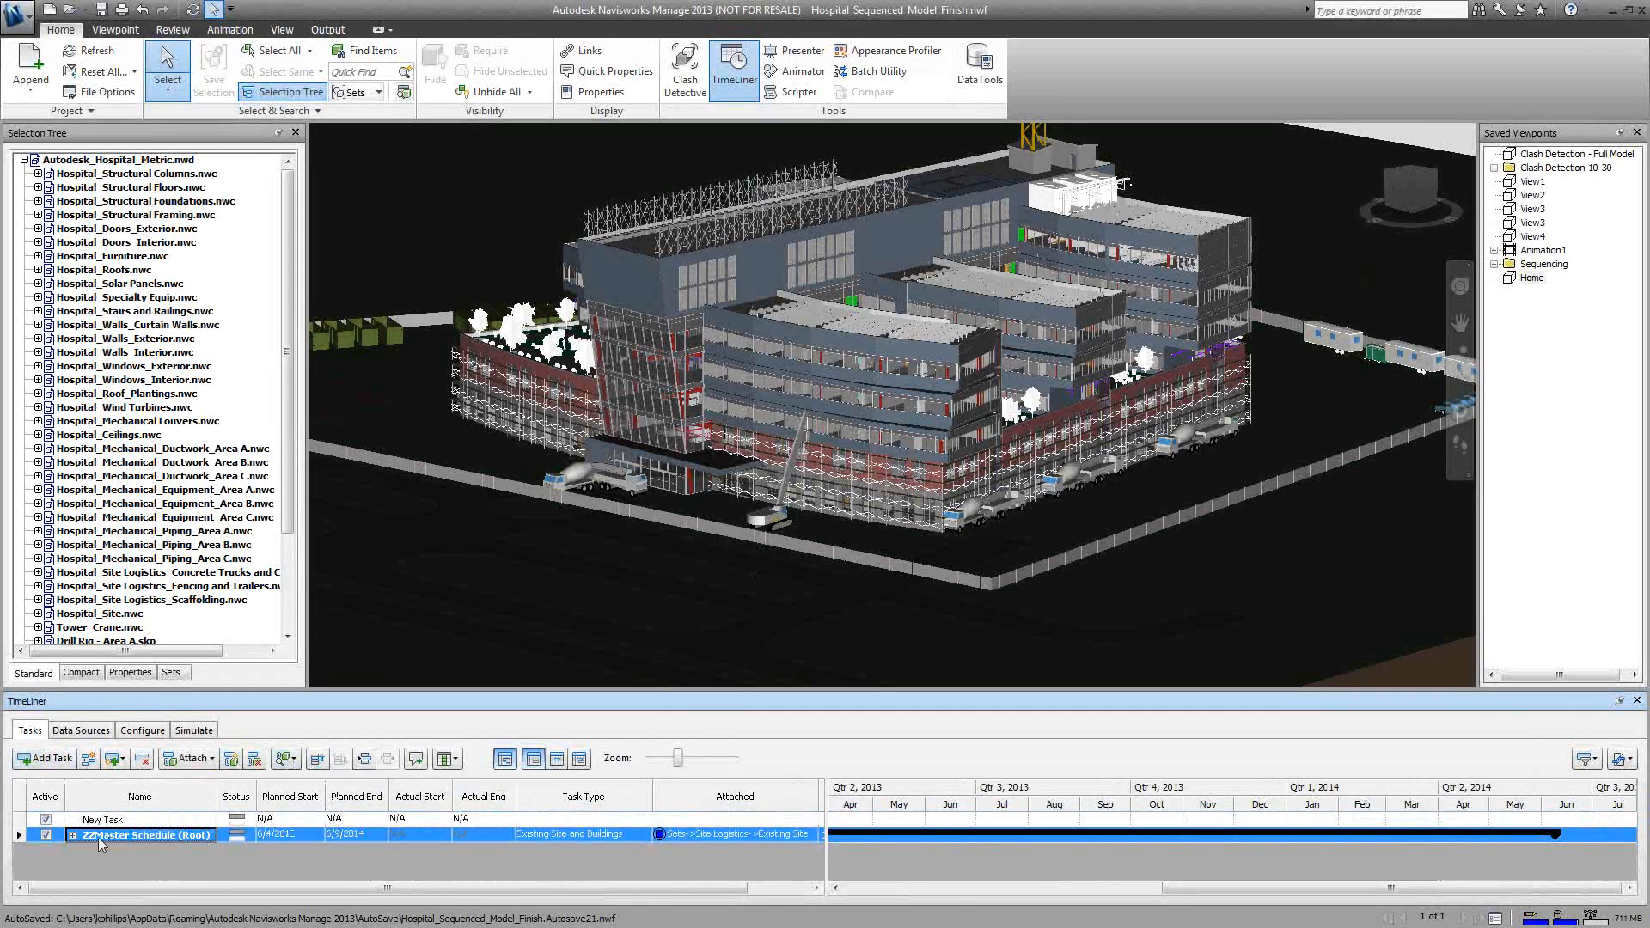
Step: Rename the new first task in the schedule as Seq A
click(141, 823)
click(140, 824)
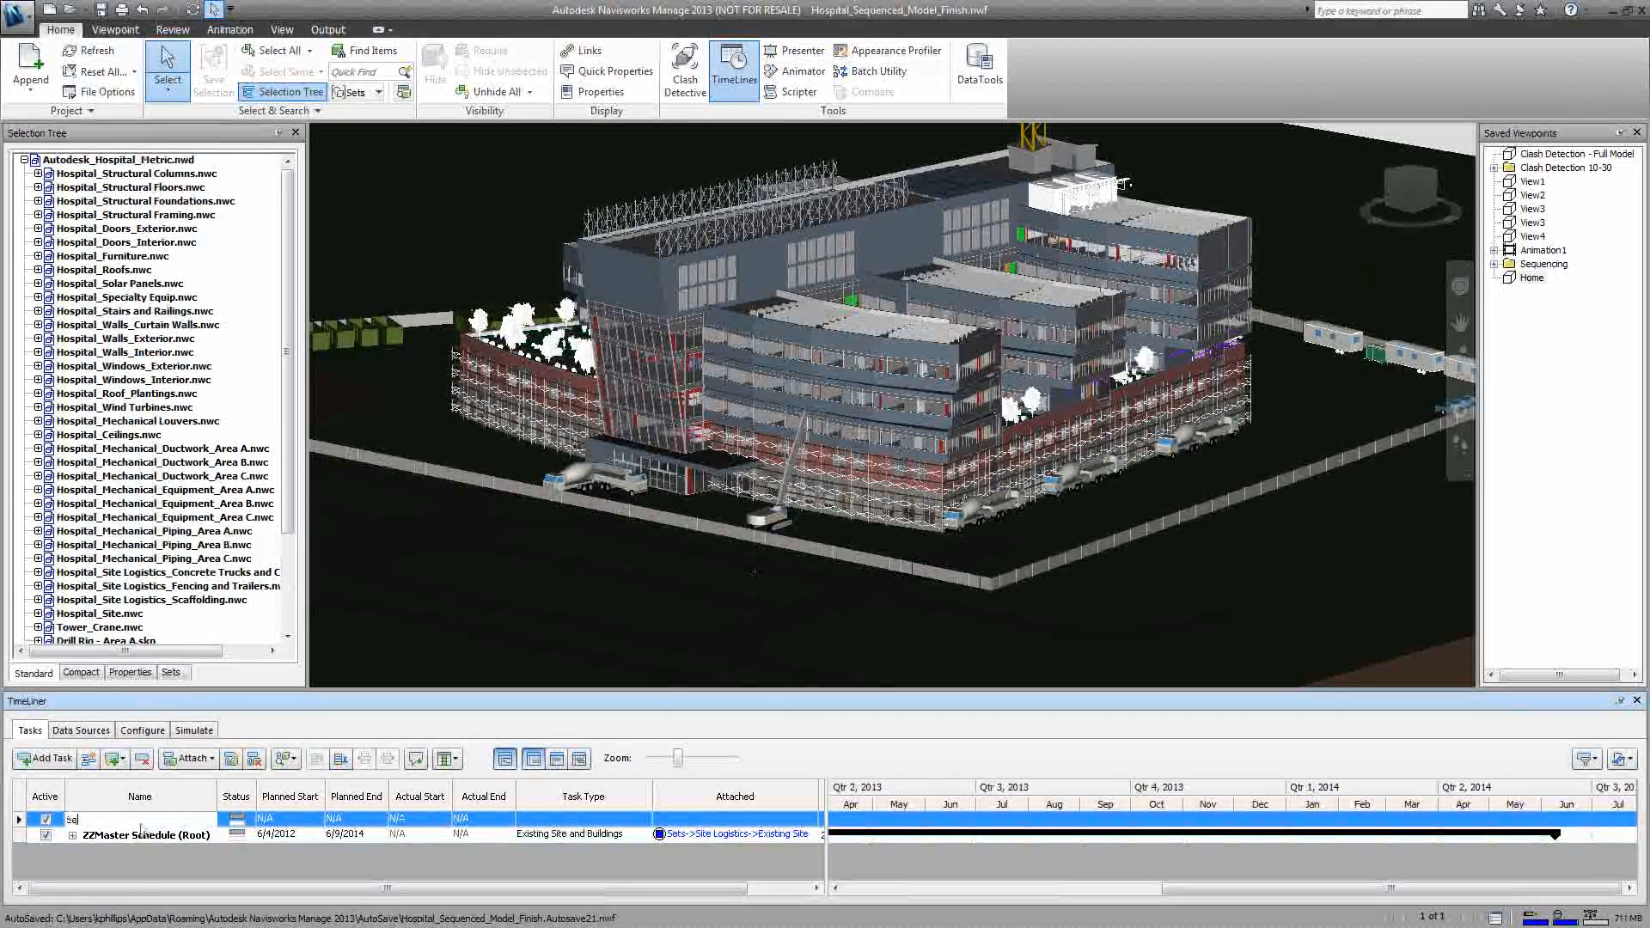
text(Seq A)
key(Return)
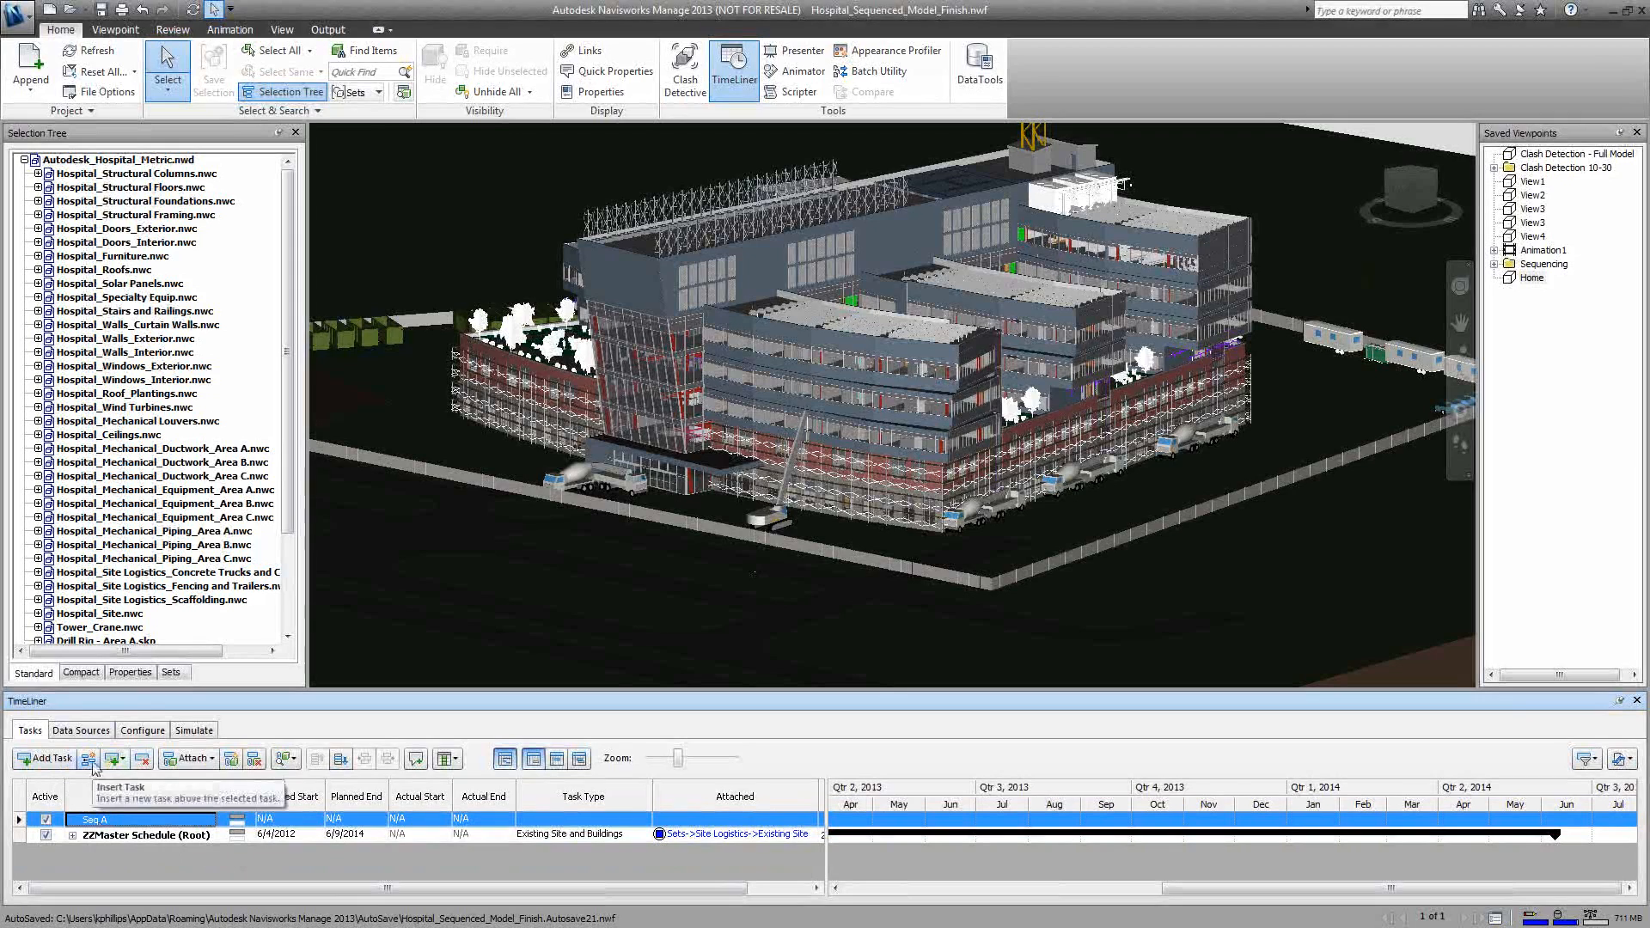
Step: Insert two new tasks between Seq A and the collapsed ZZMaster Schedule (Root)
click(89, 759)
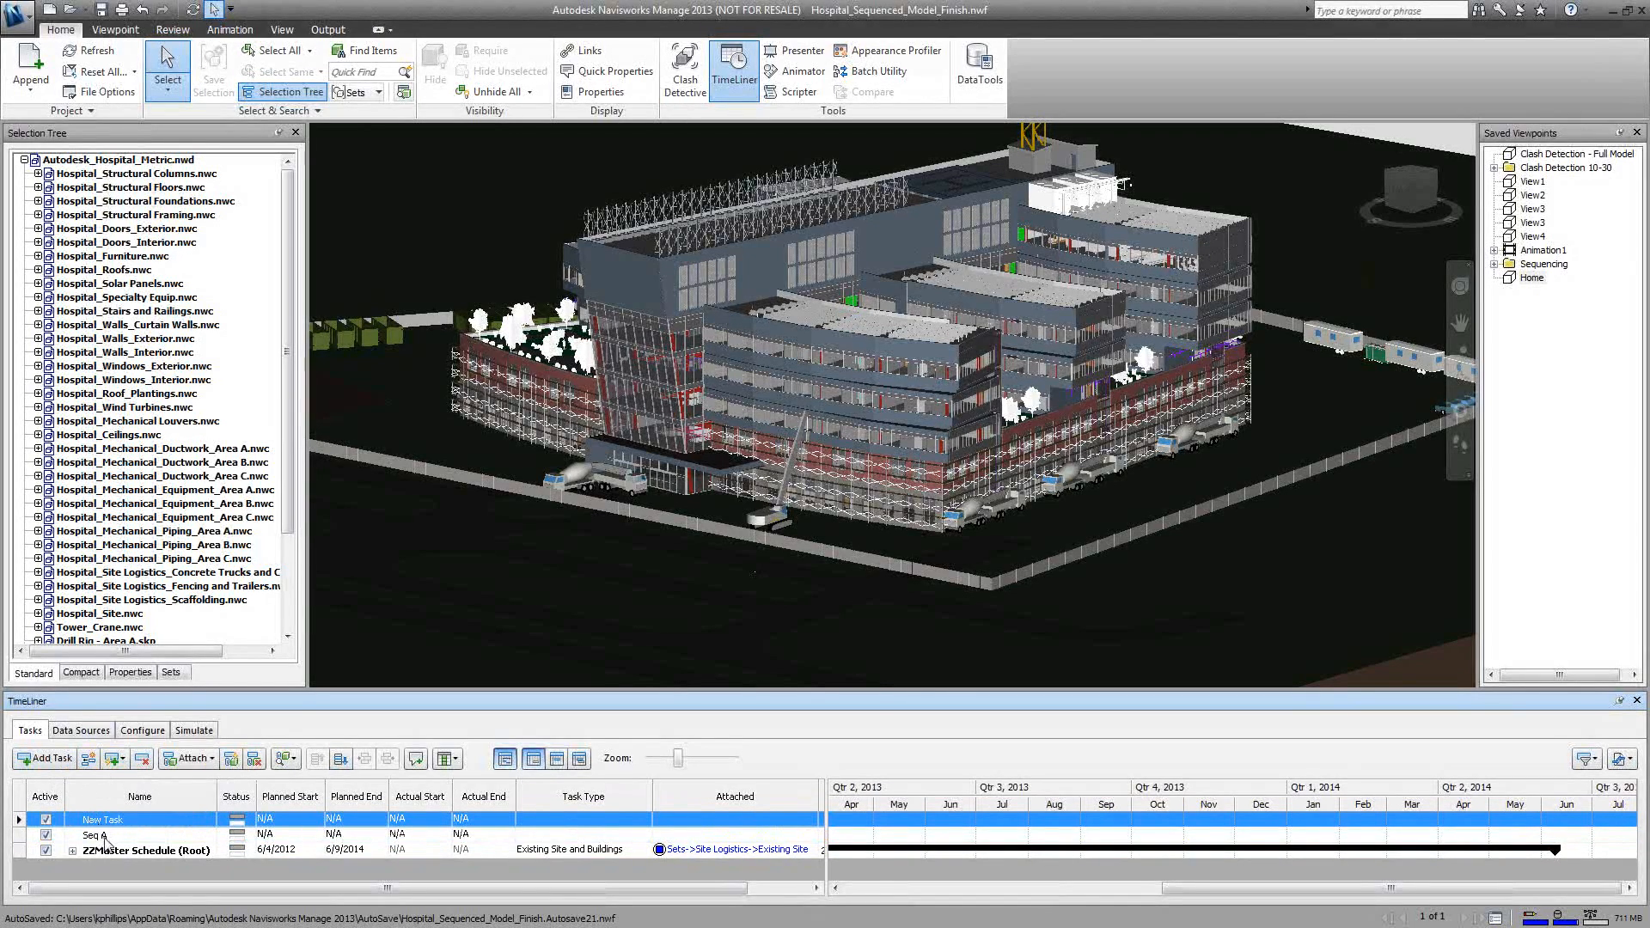
click(341, 759)
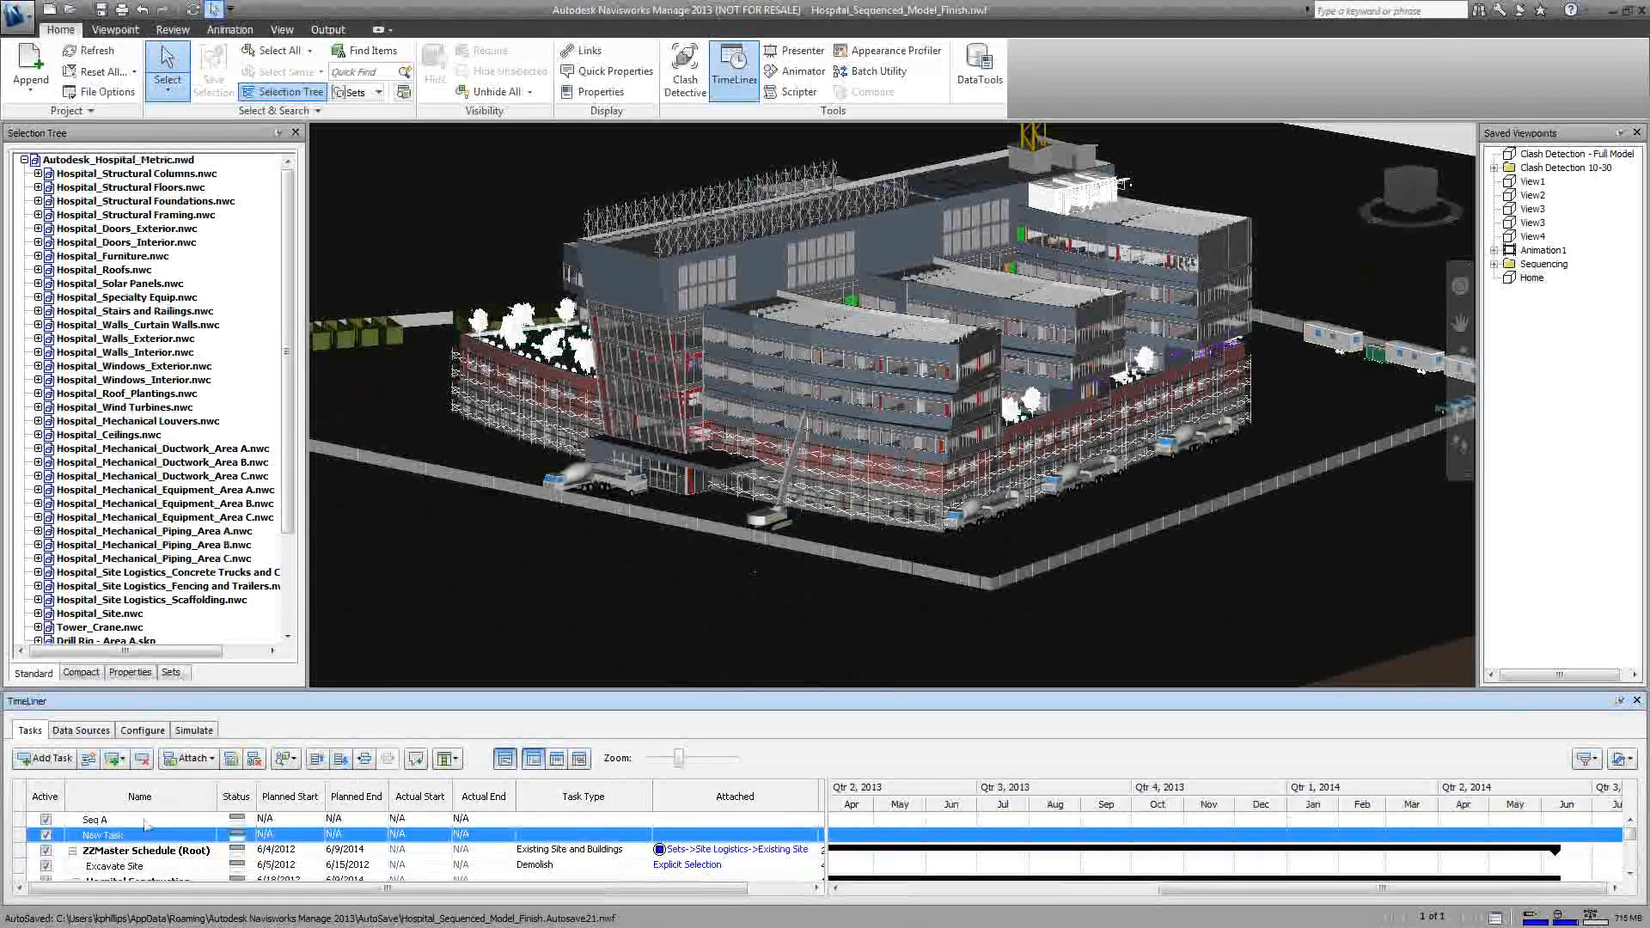
click(73, 850)
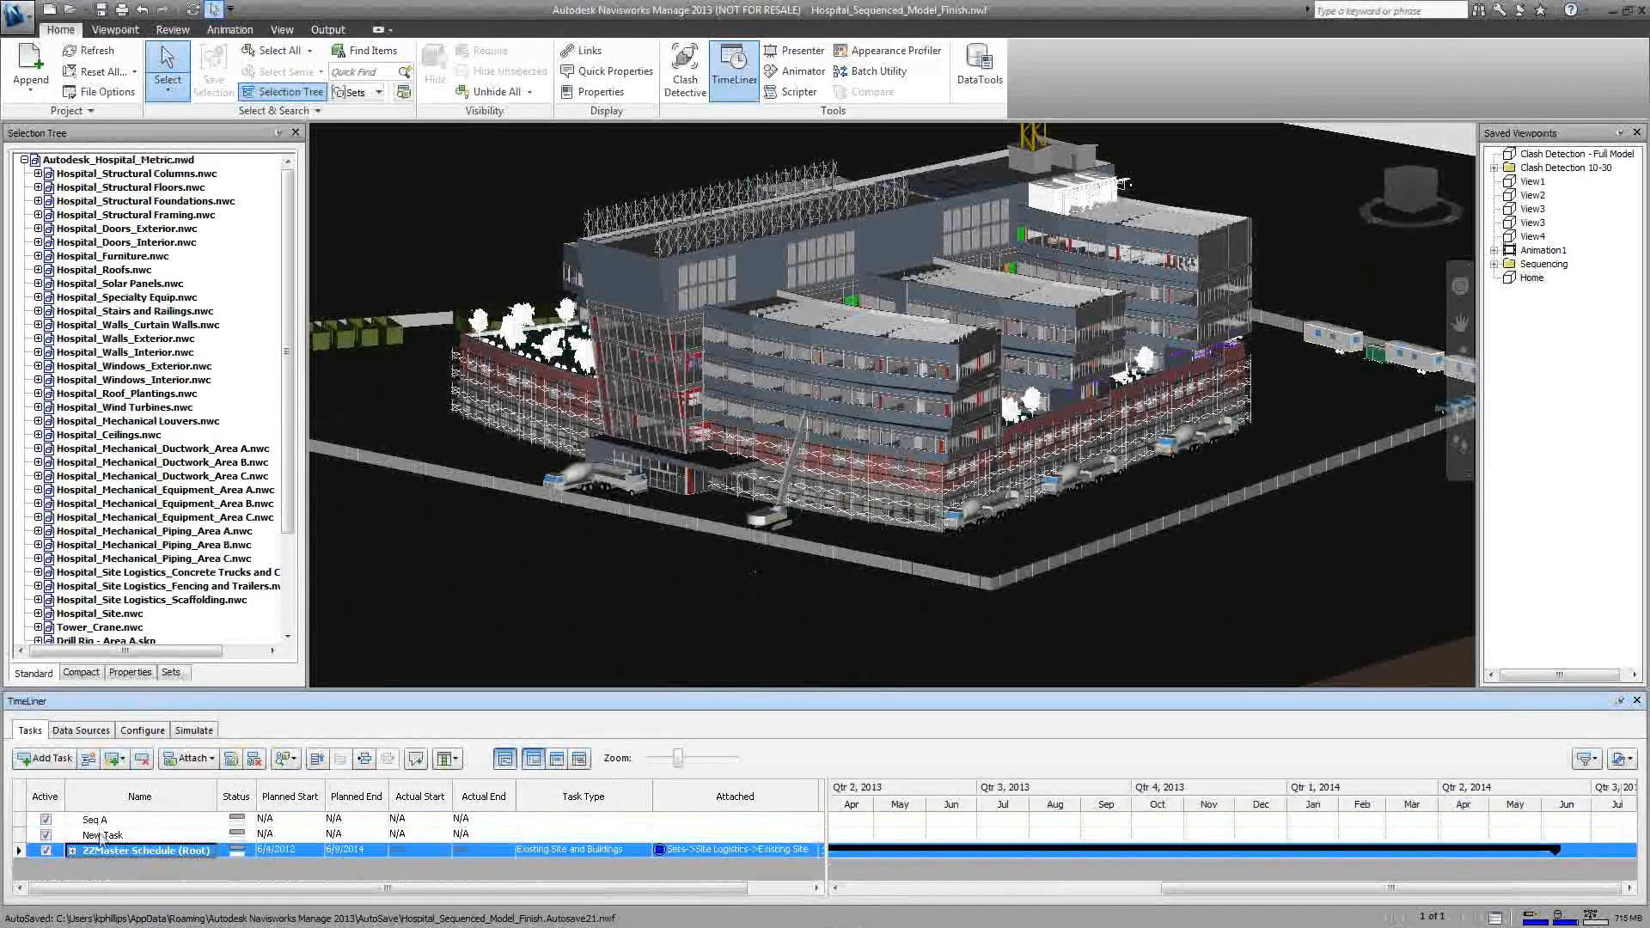
click(87, 758)
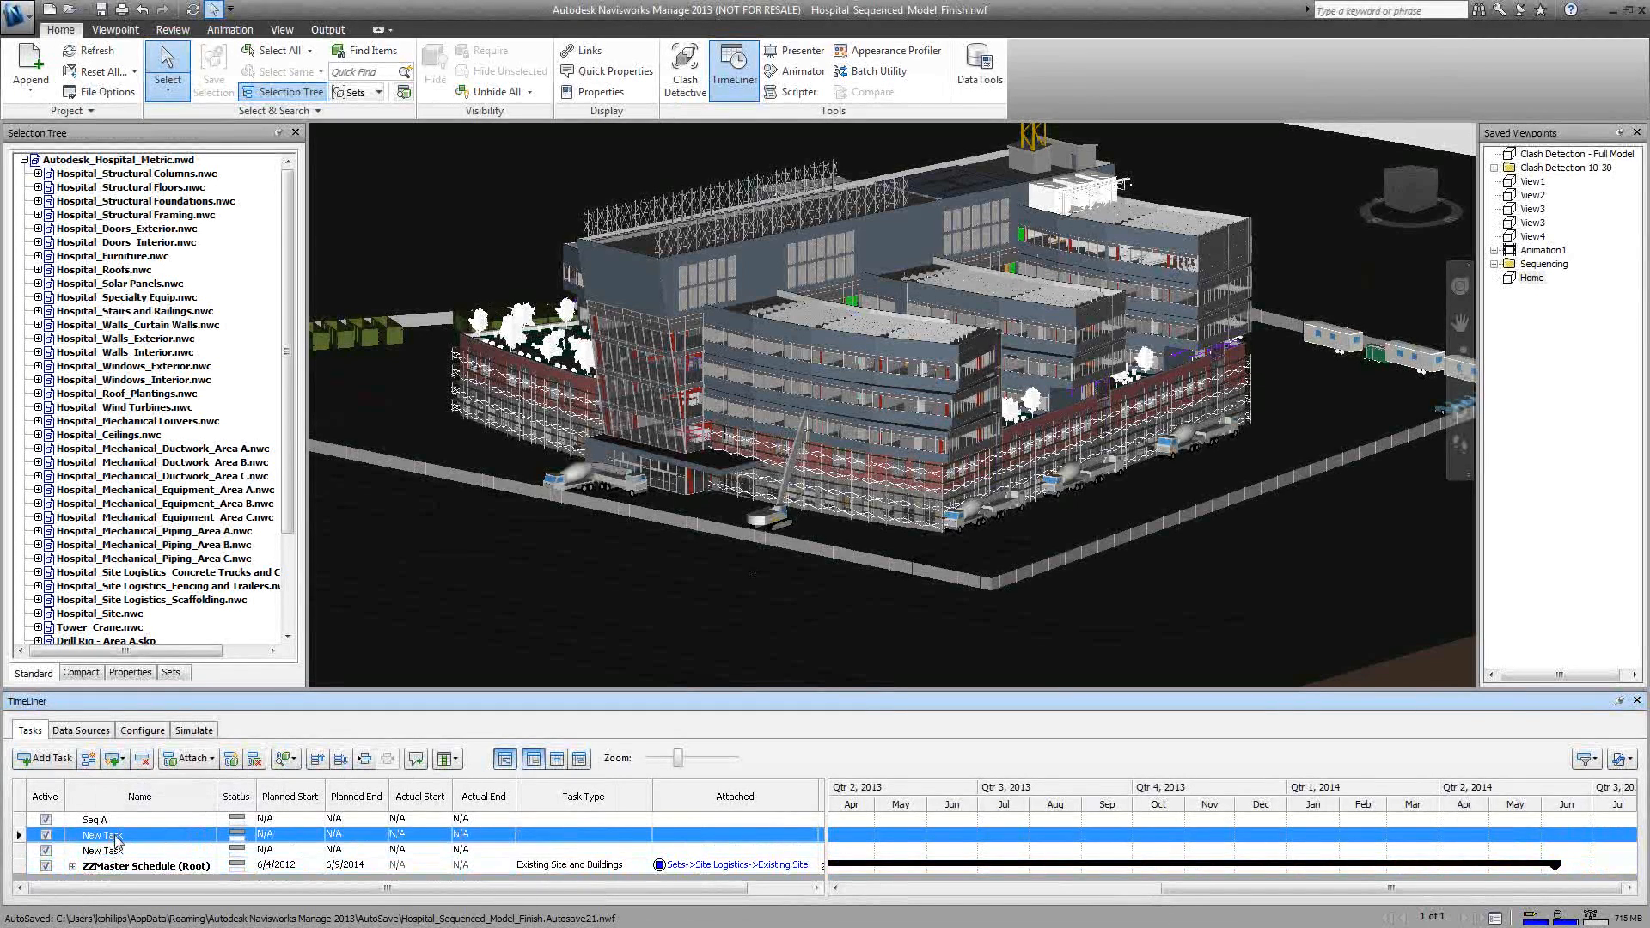
Step: Rename the first new task below Seq A as Foundation
click(118, 840)
text(Foundation)
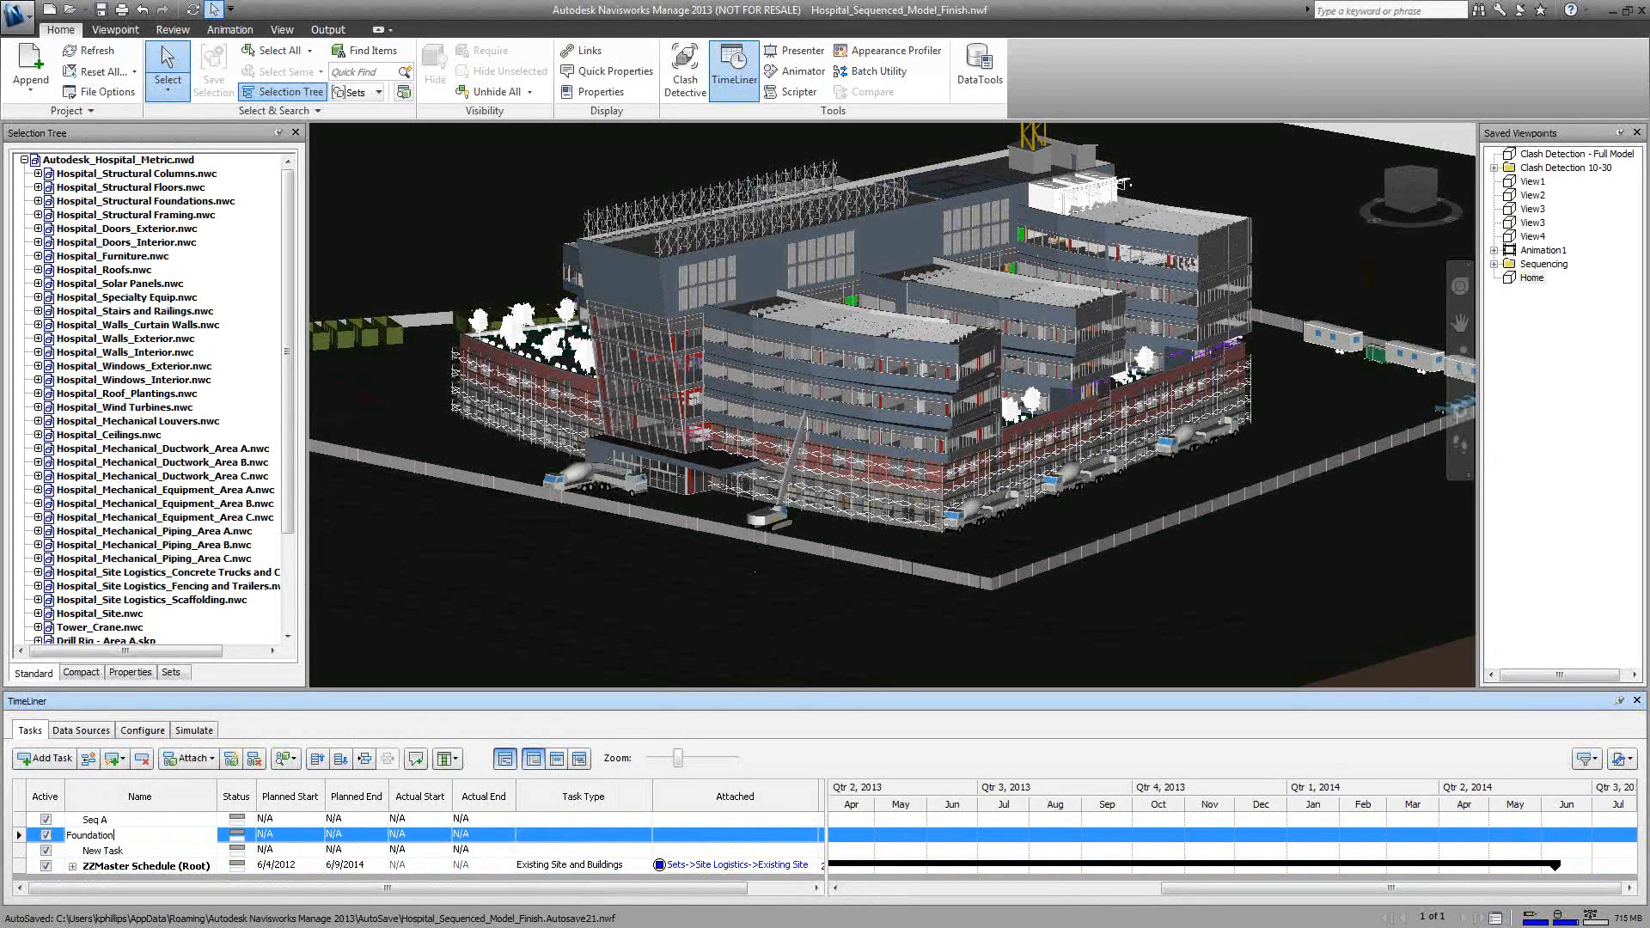
click(129, 822)
click(128, 836)
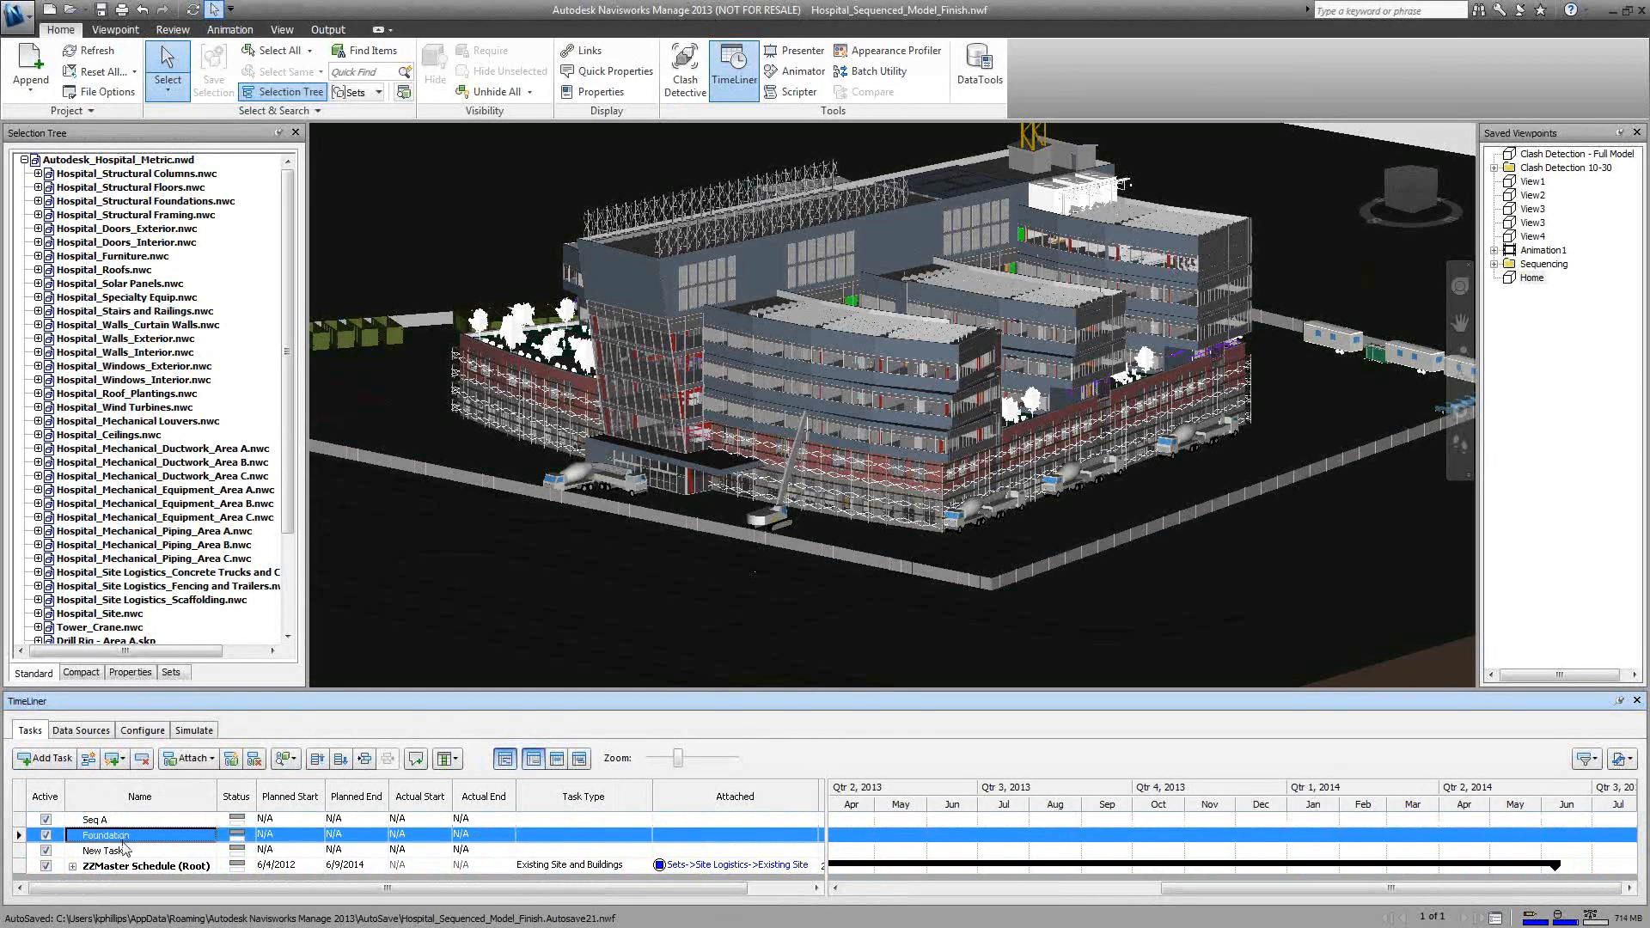
Step: Expand the Sequencing viewpoints folder for reference and rename the remaining new task as Structure
click(127, 850)
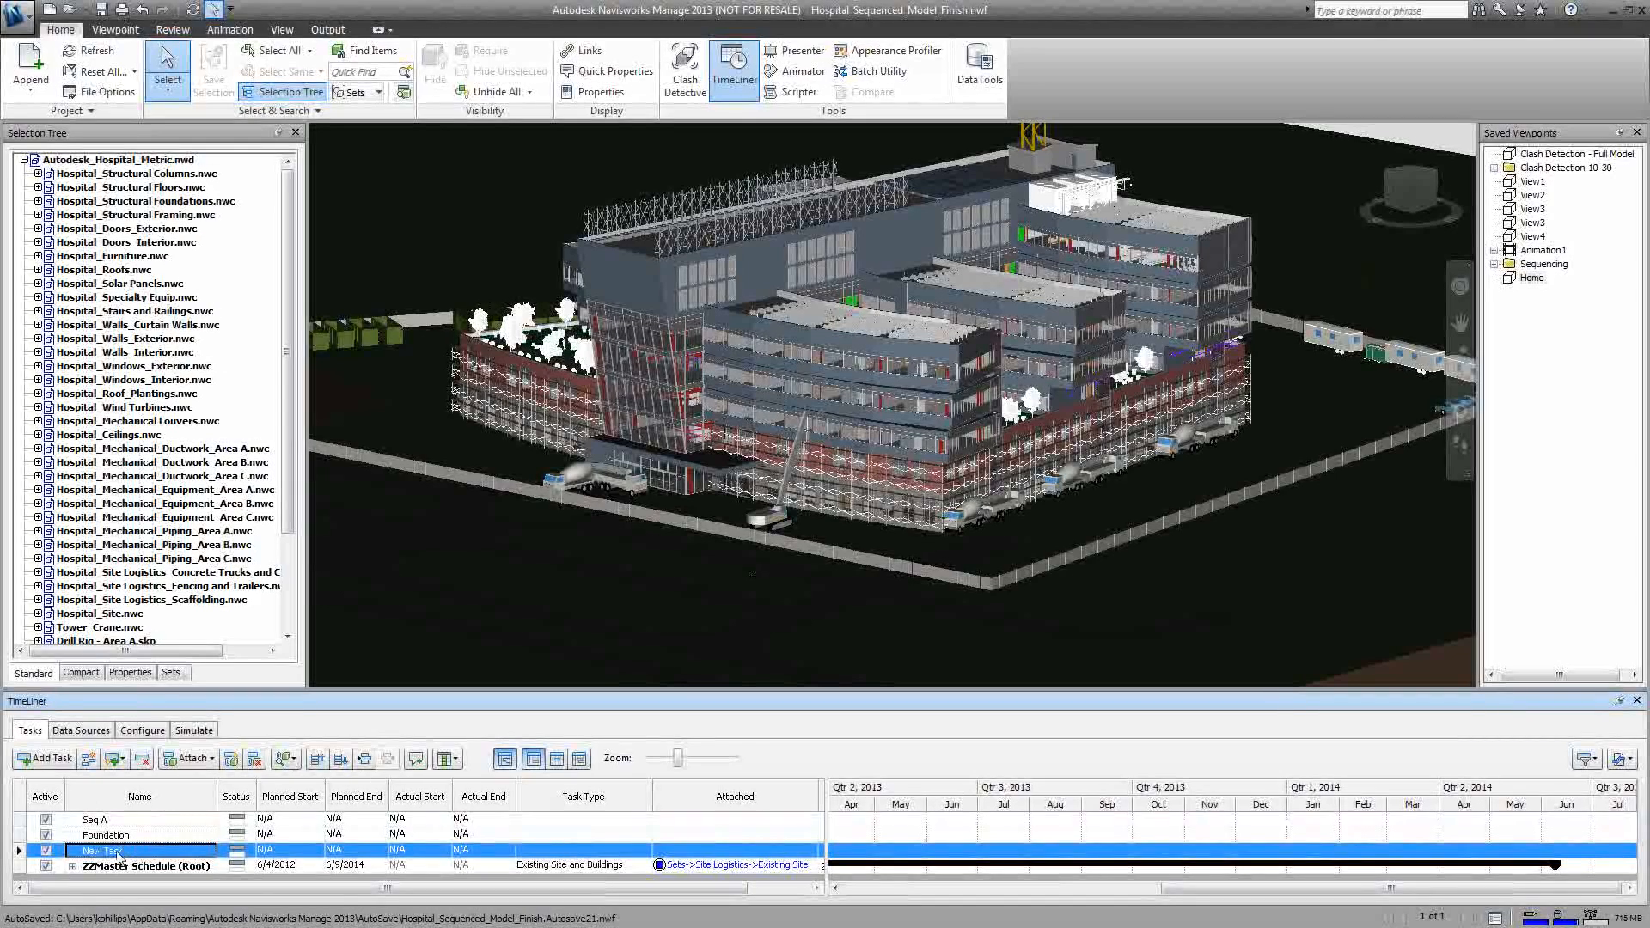
click(1502, 274)
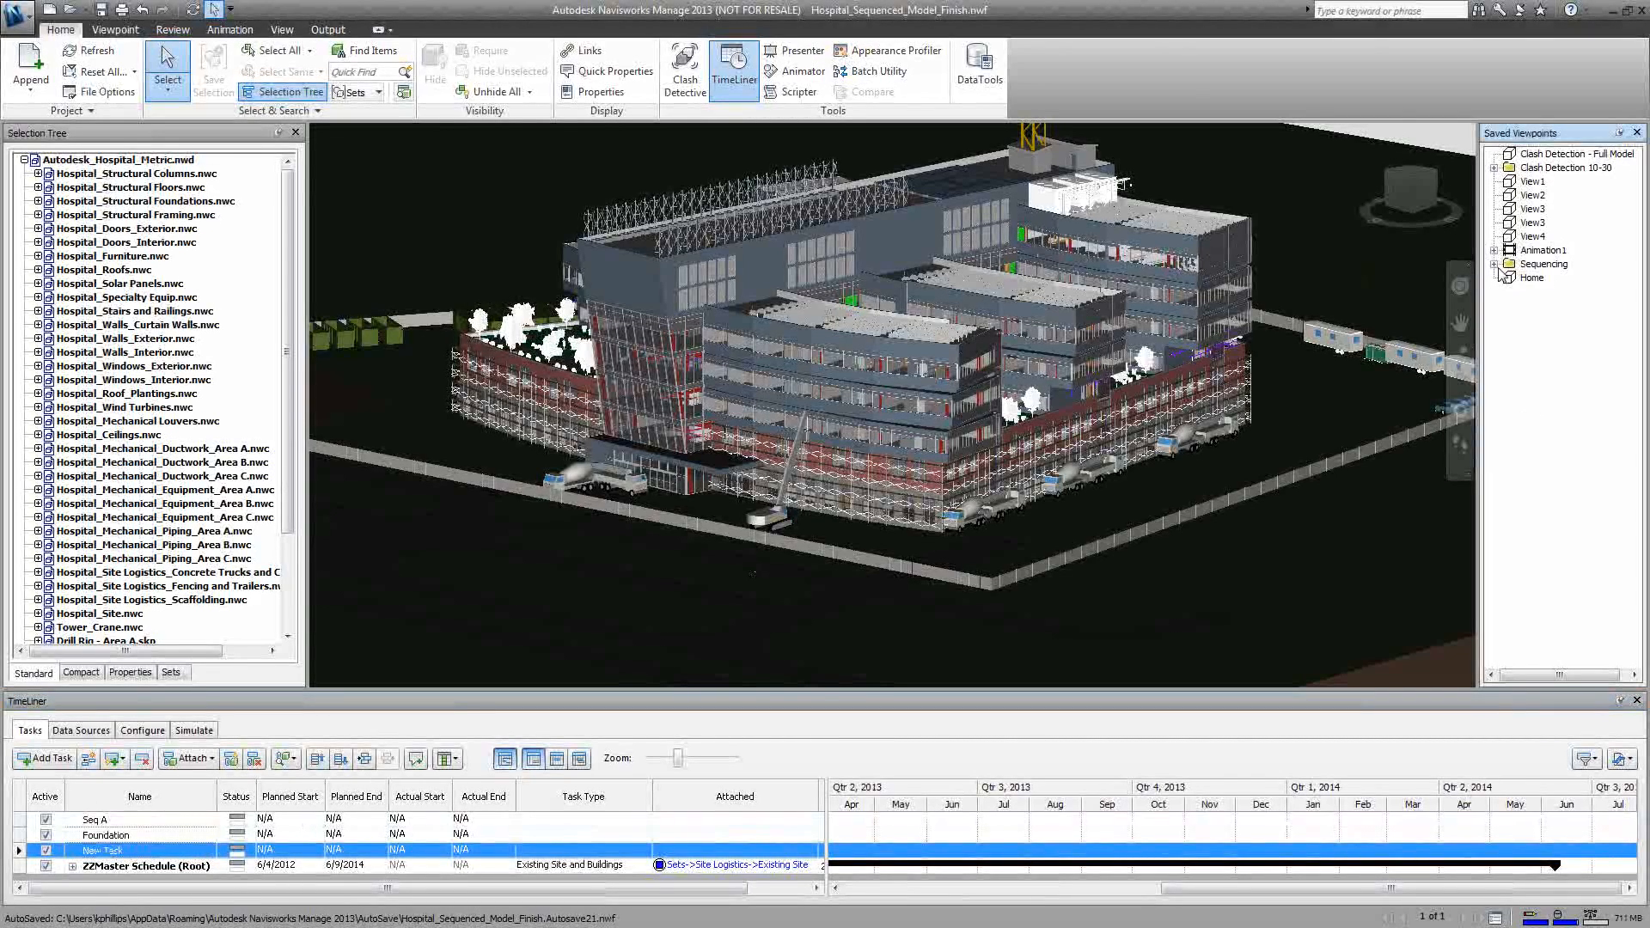
click(1493, 264)
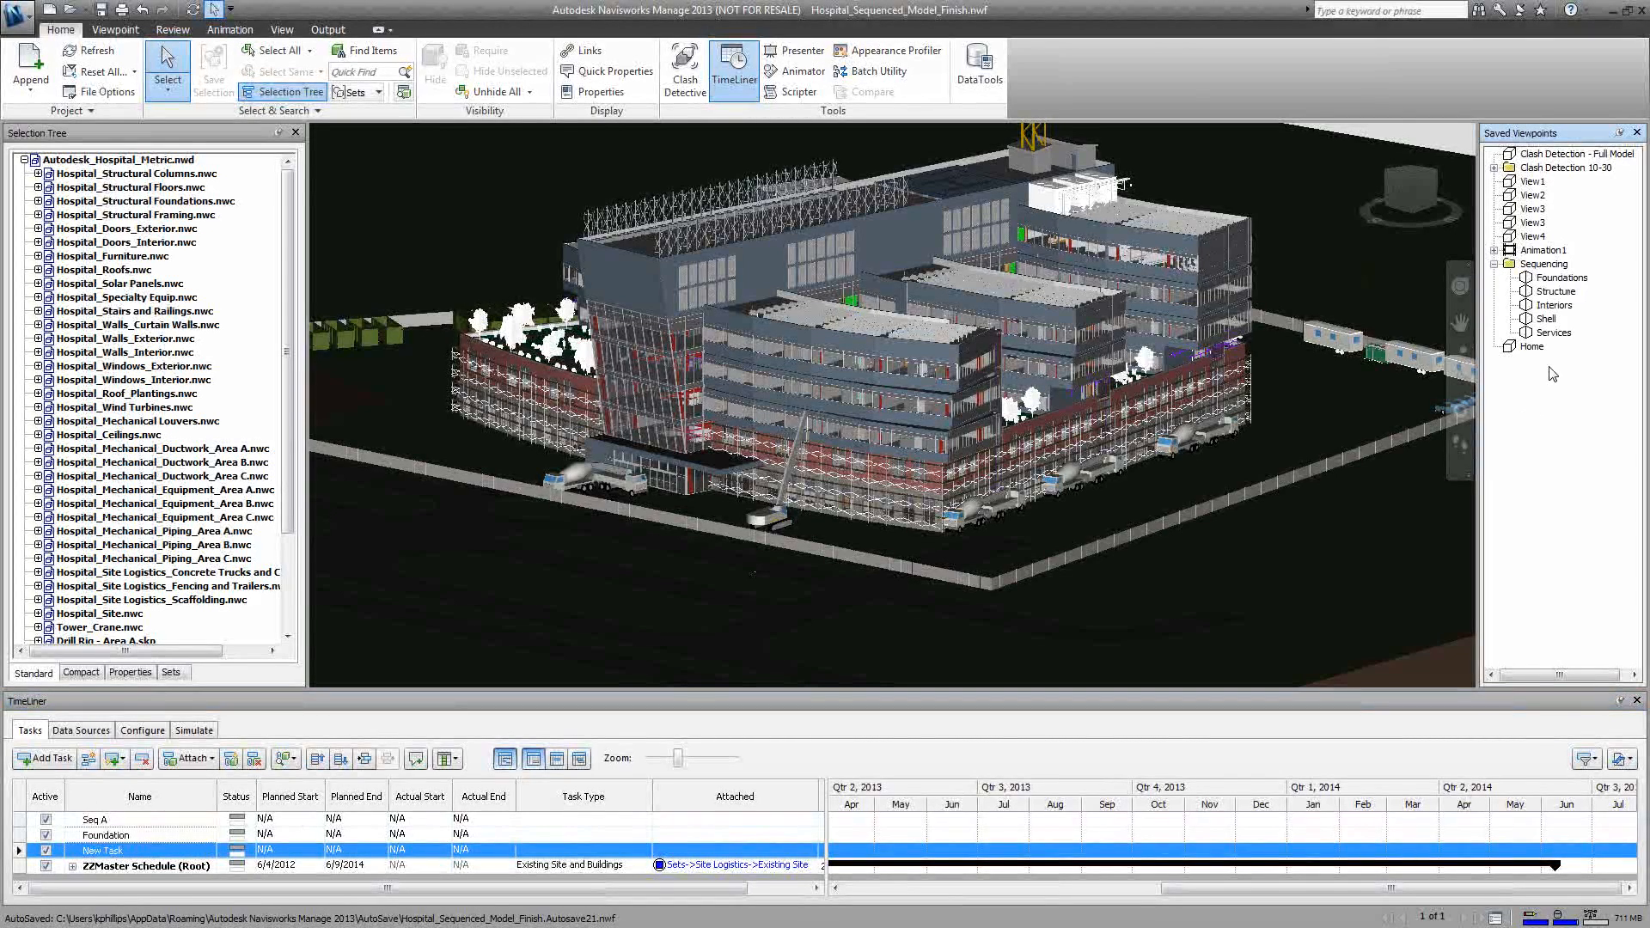
click(109, 853)
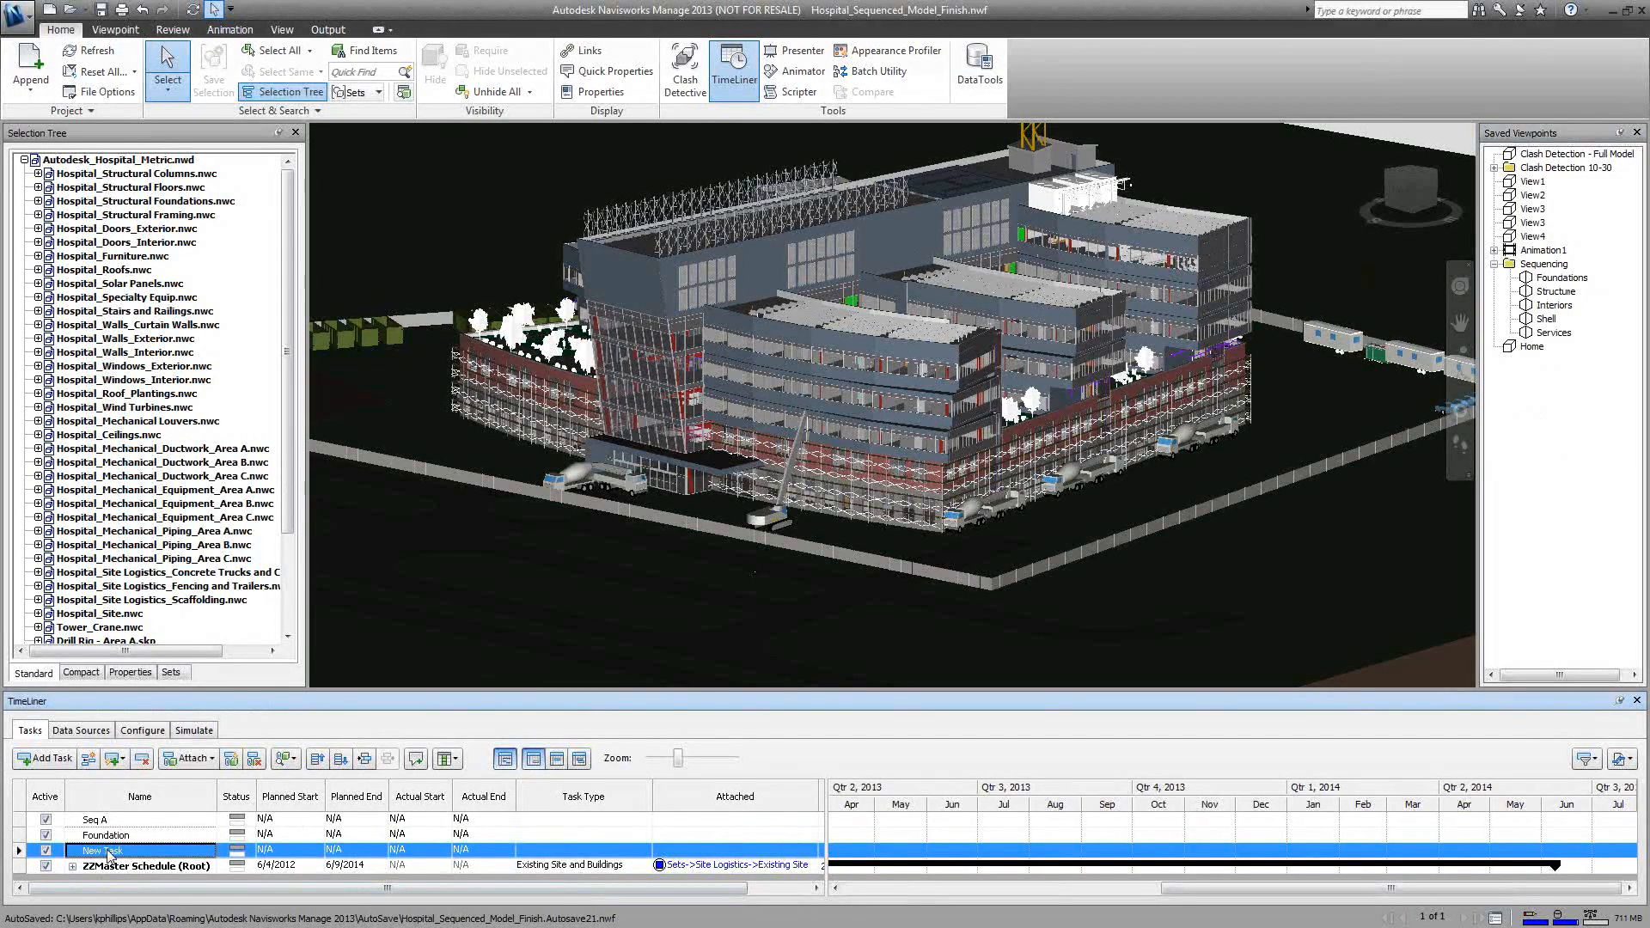
text(Structure)
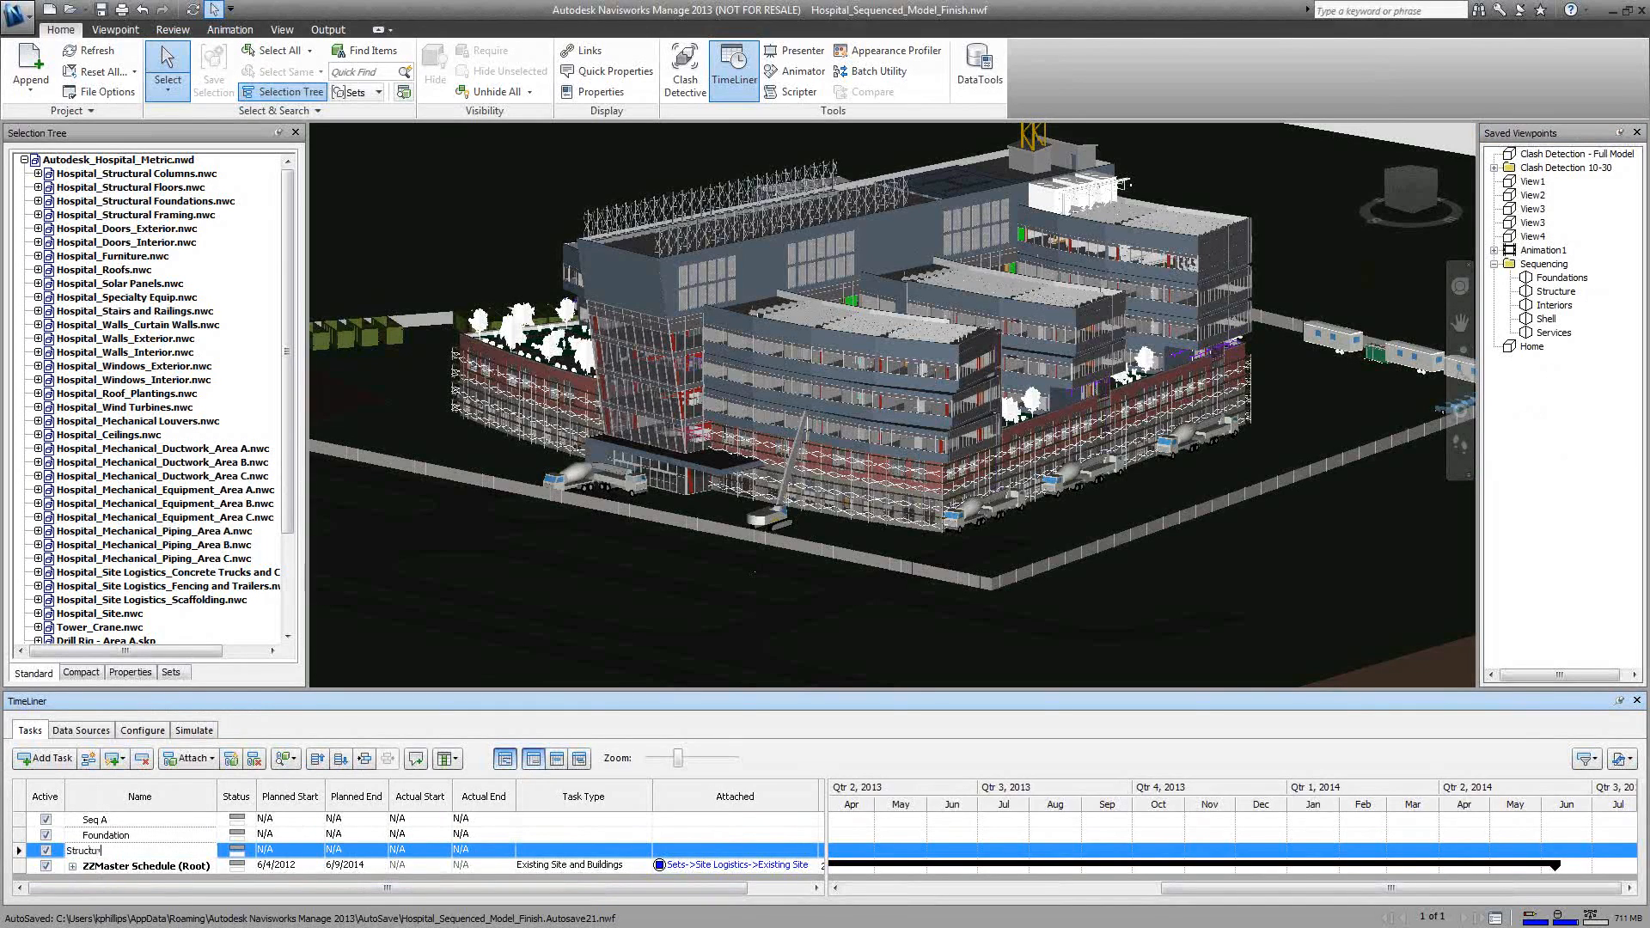
Step: Indent the Foundation and Structure tasks together so they become subtasks of Seq A
click(125, 837)
shift+click(129, 850)
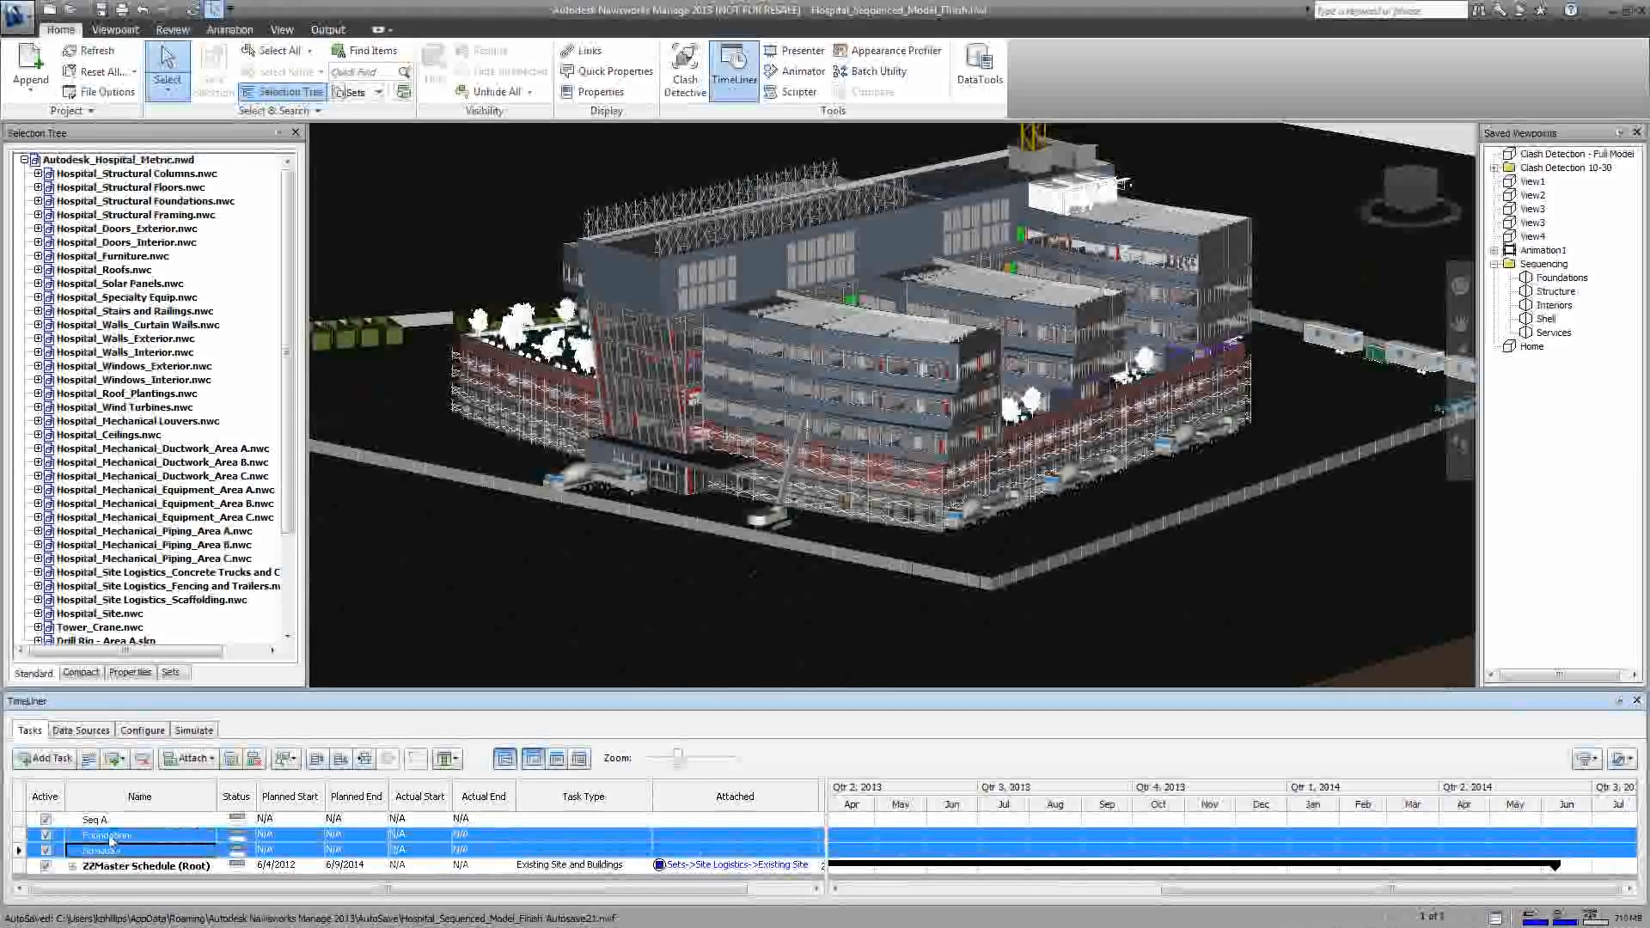
click(367, 760)
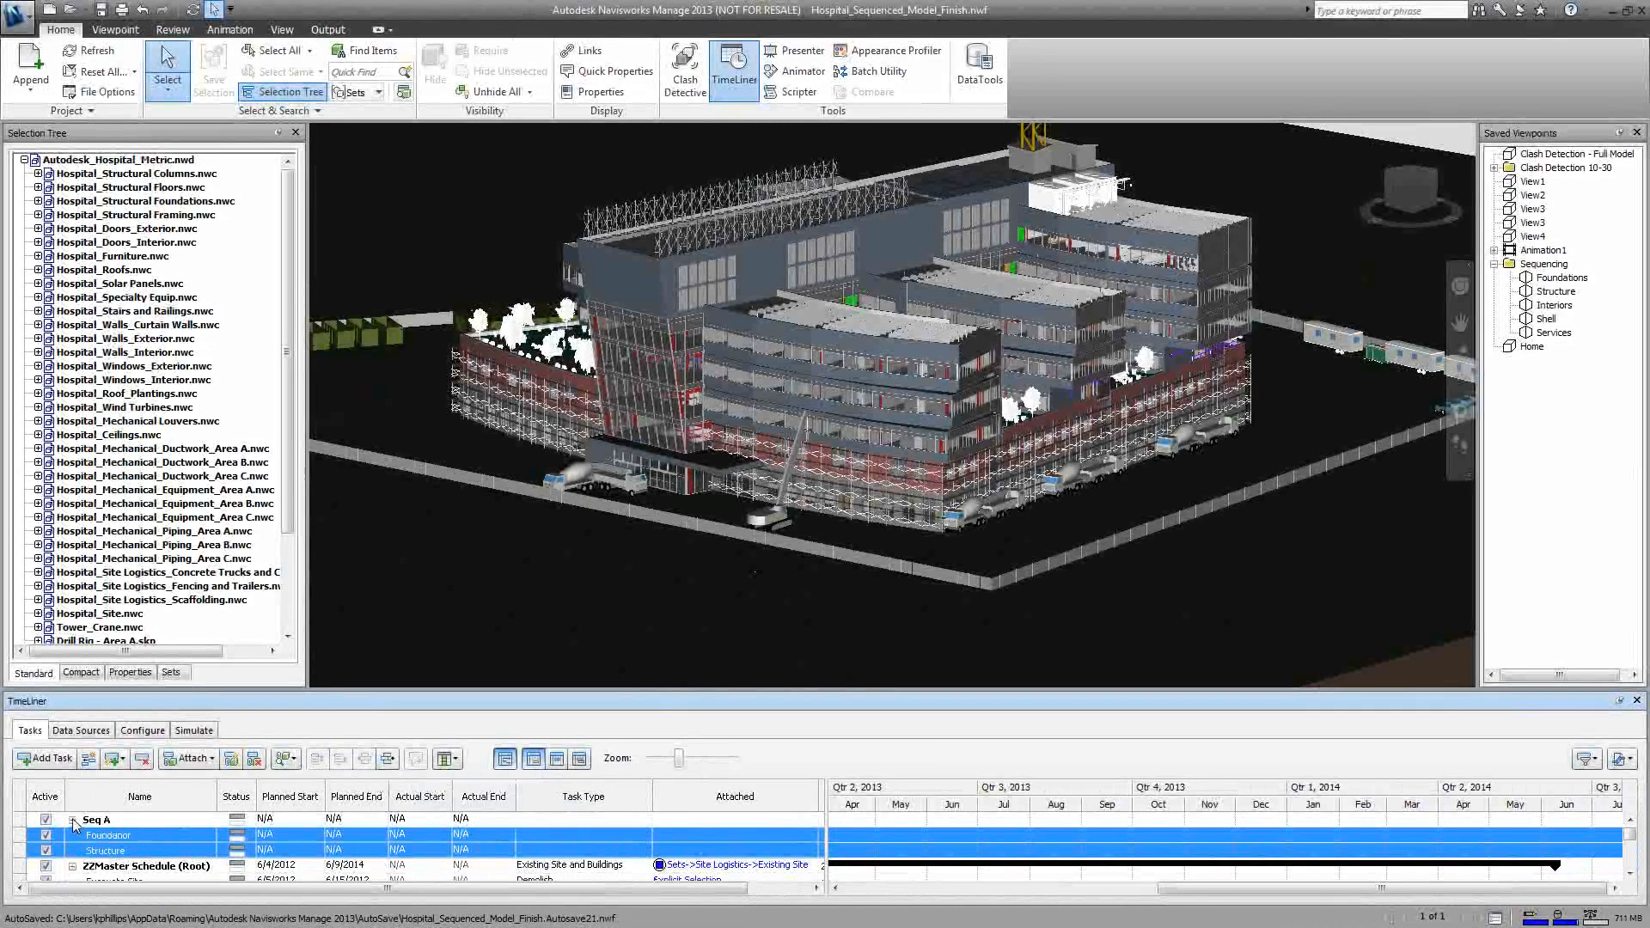
Step: Box-select the foundation model shown in the Foundations saved viewpoint and attach the selection to the Foundation task
click(118, 835)
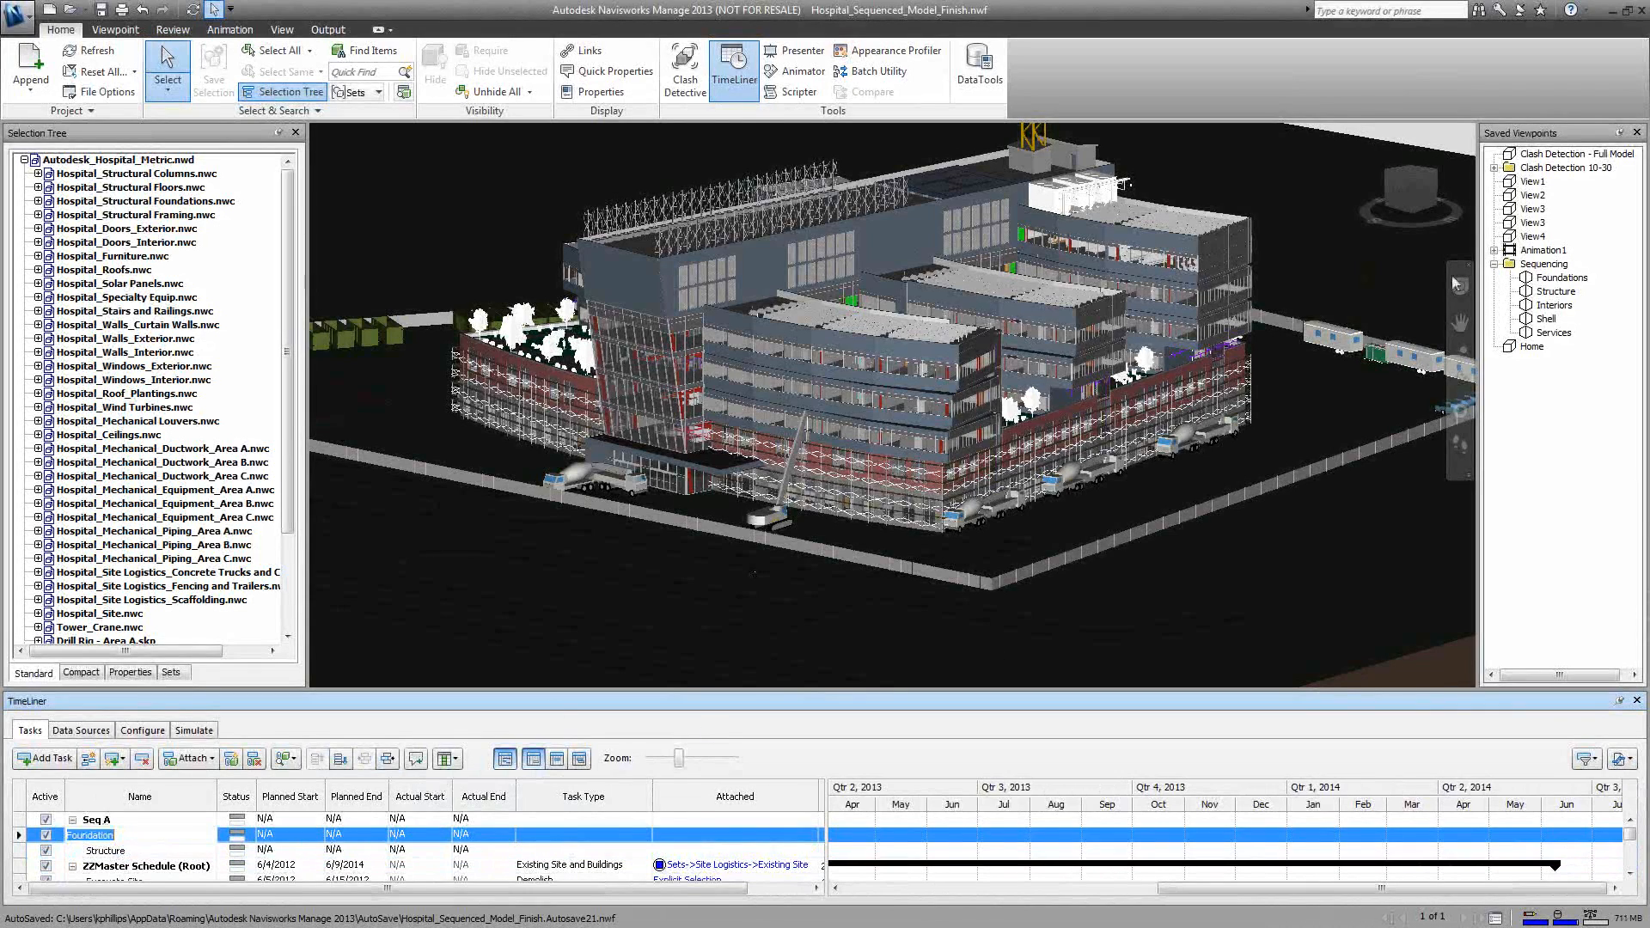
click(1586, 416)
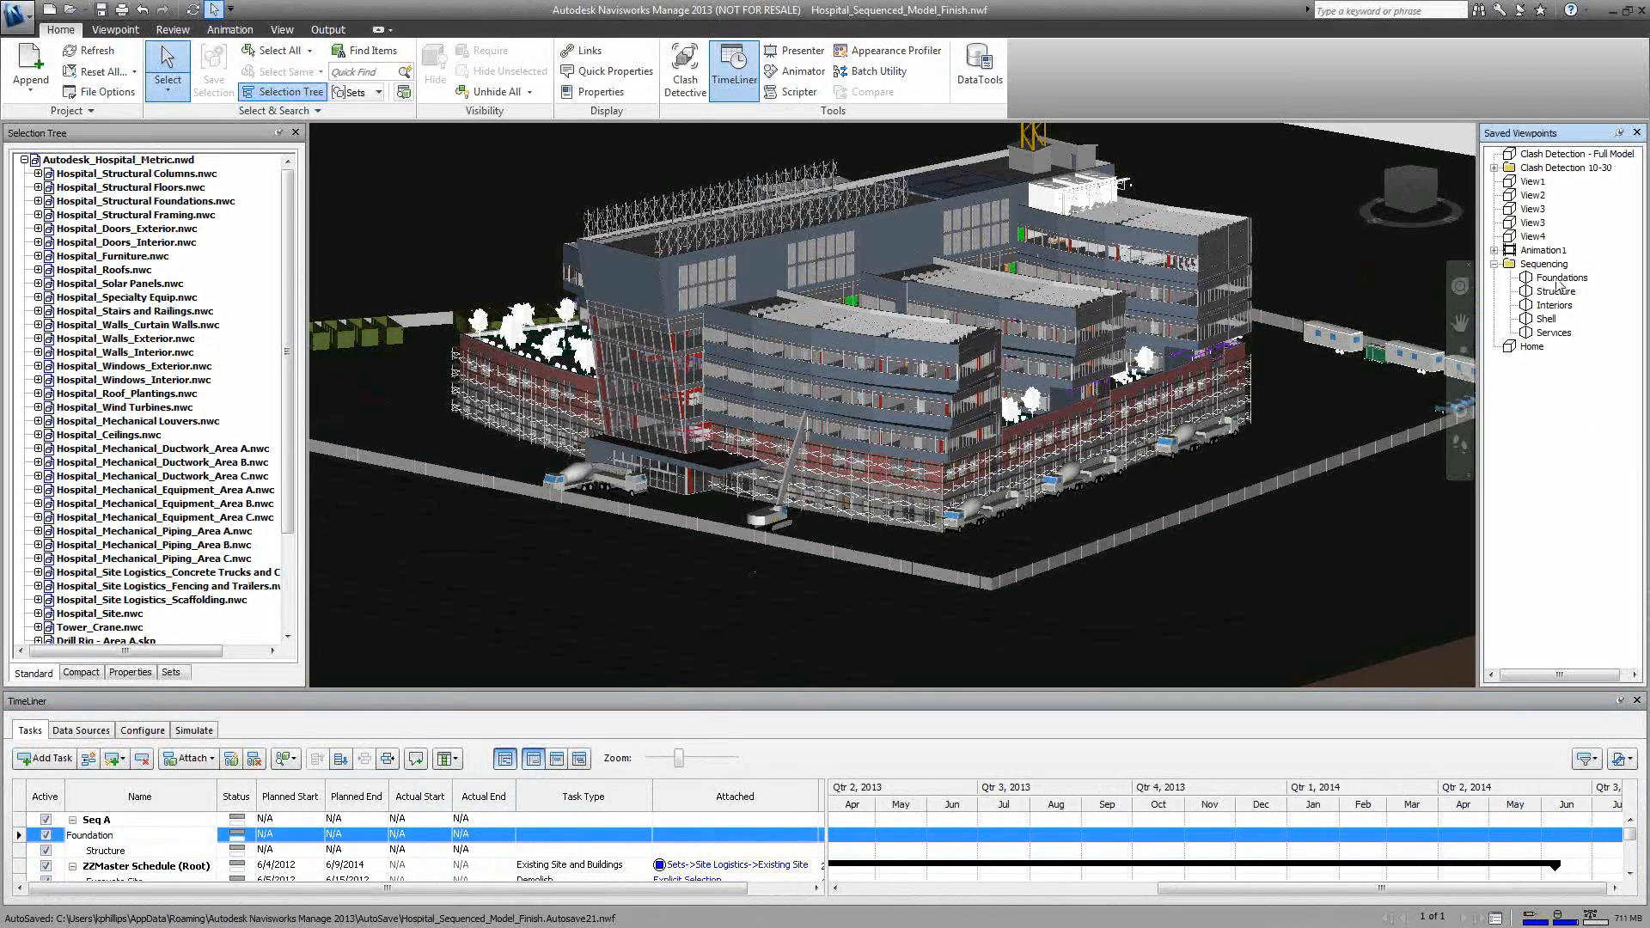
click(1557, 281)
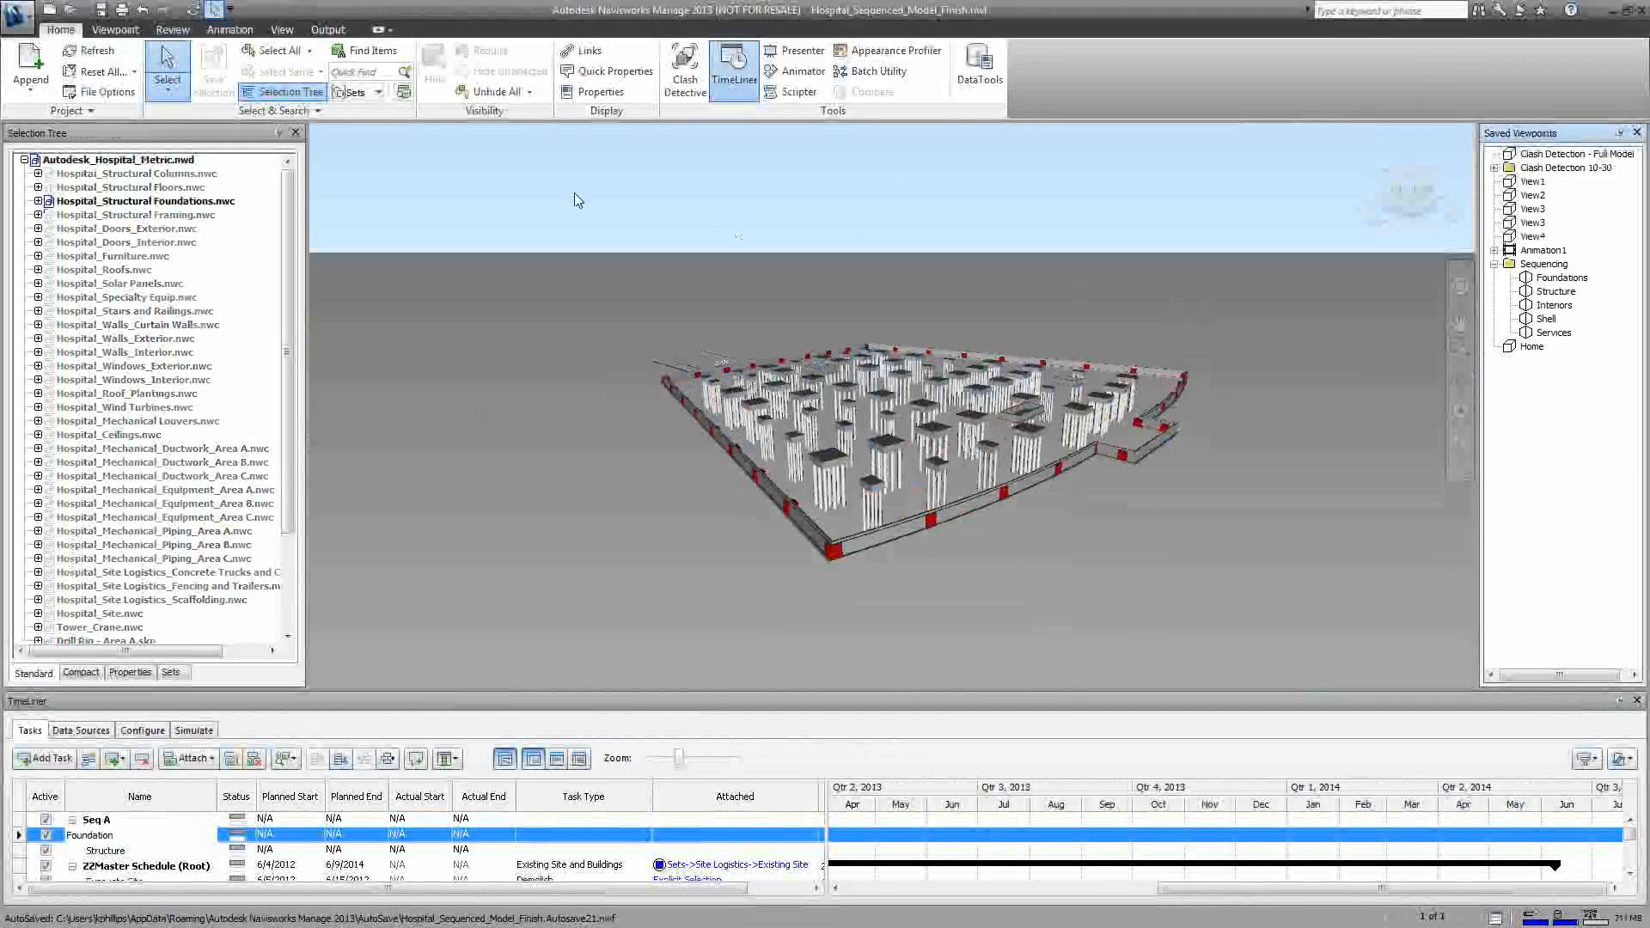
click(170, 93)
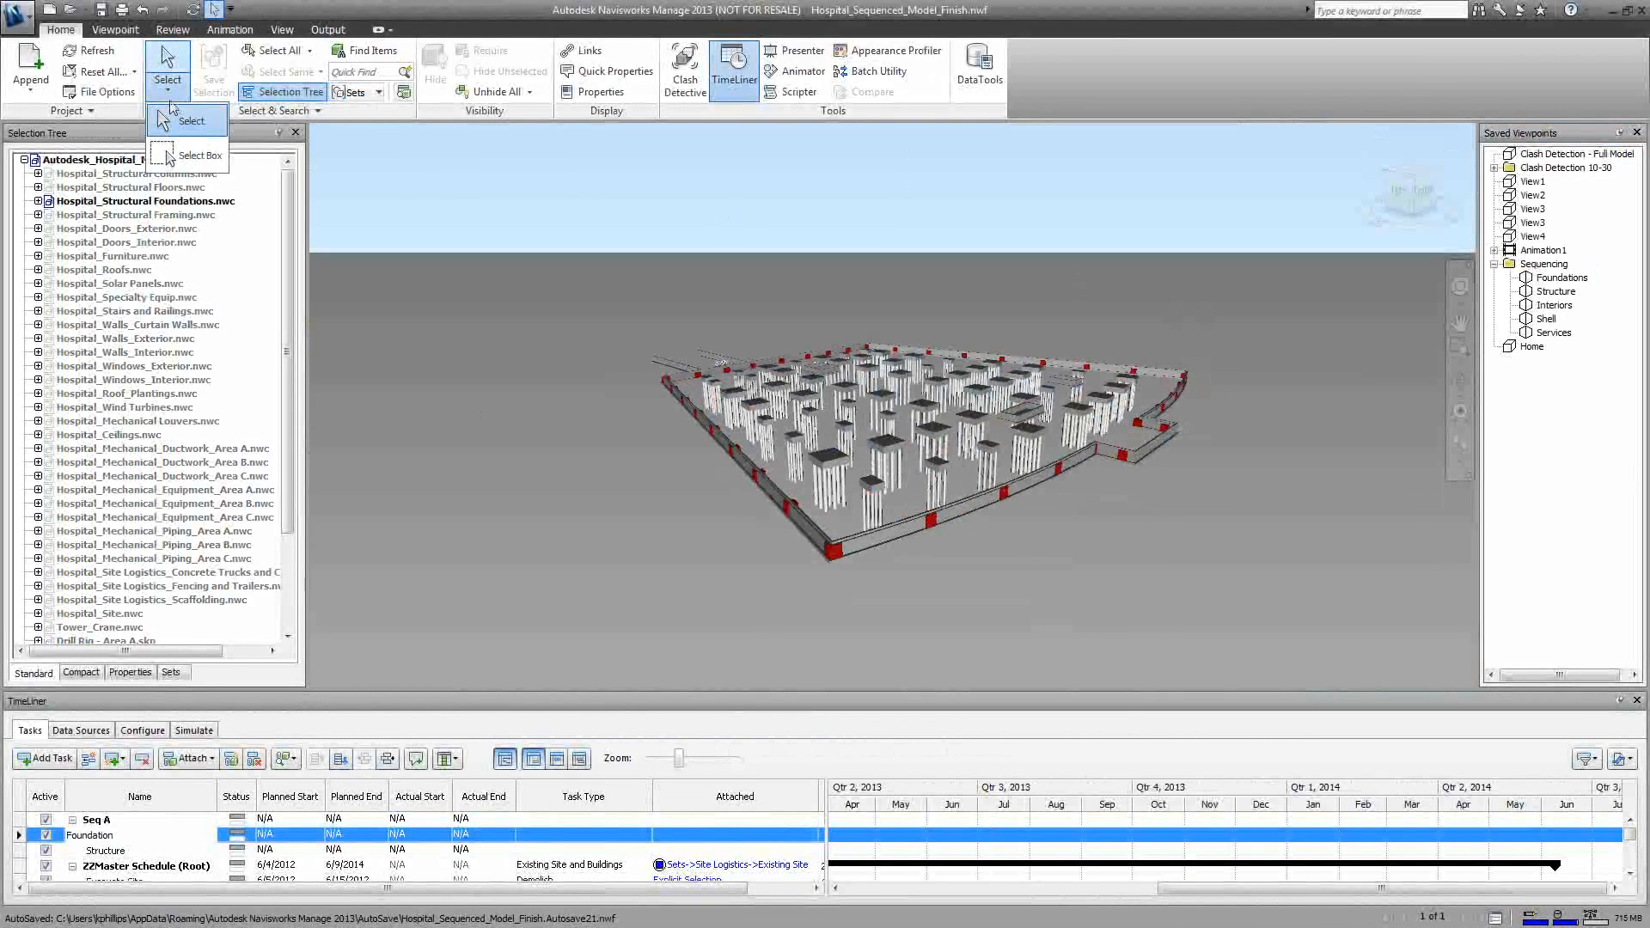
click(184, 137)
drag(569, 271, 1306, 595)
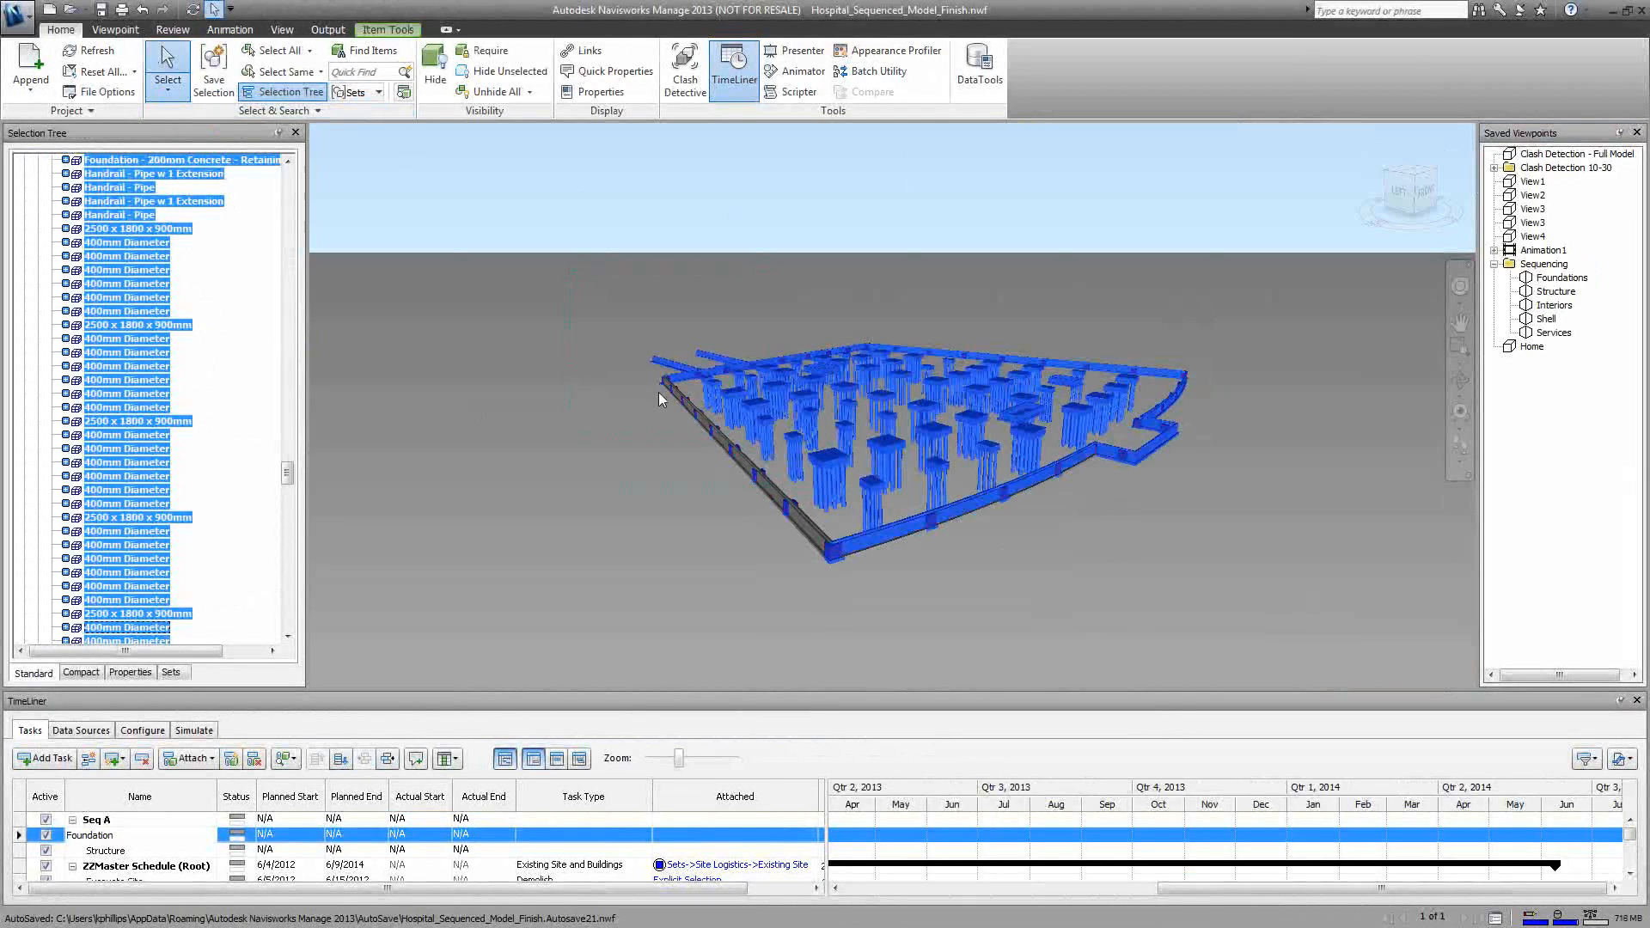
drag(831, 462, 617, 842)
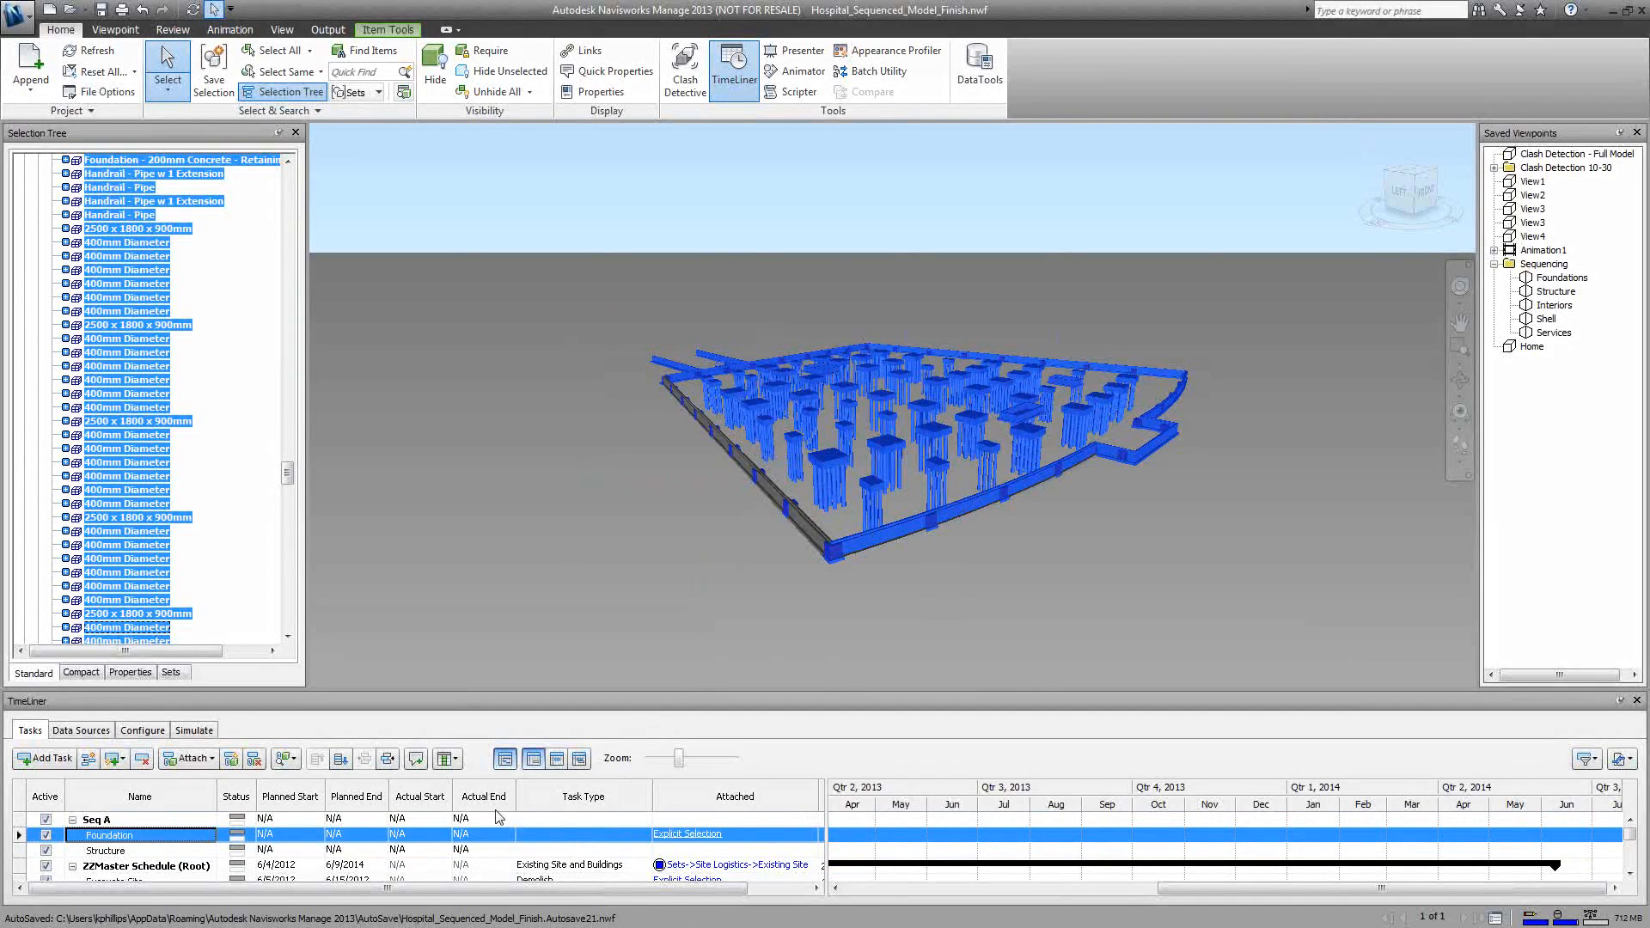
Step: Set the task type of both the Foundation and Structure tasks to Construct
click(584, 840)
click(585, 846)
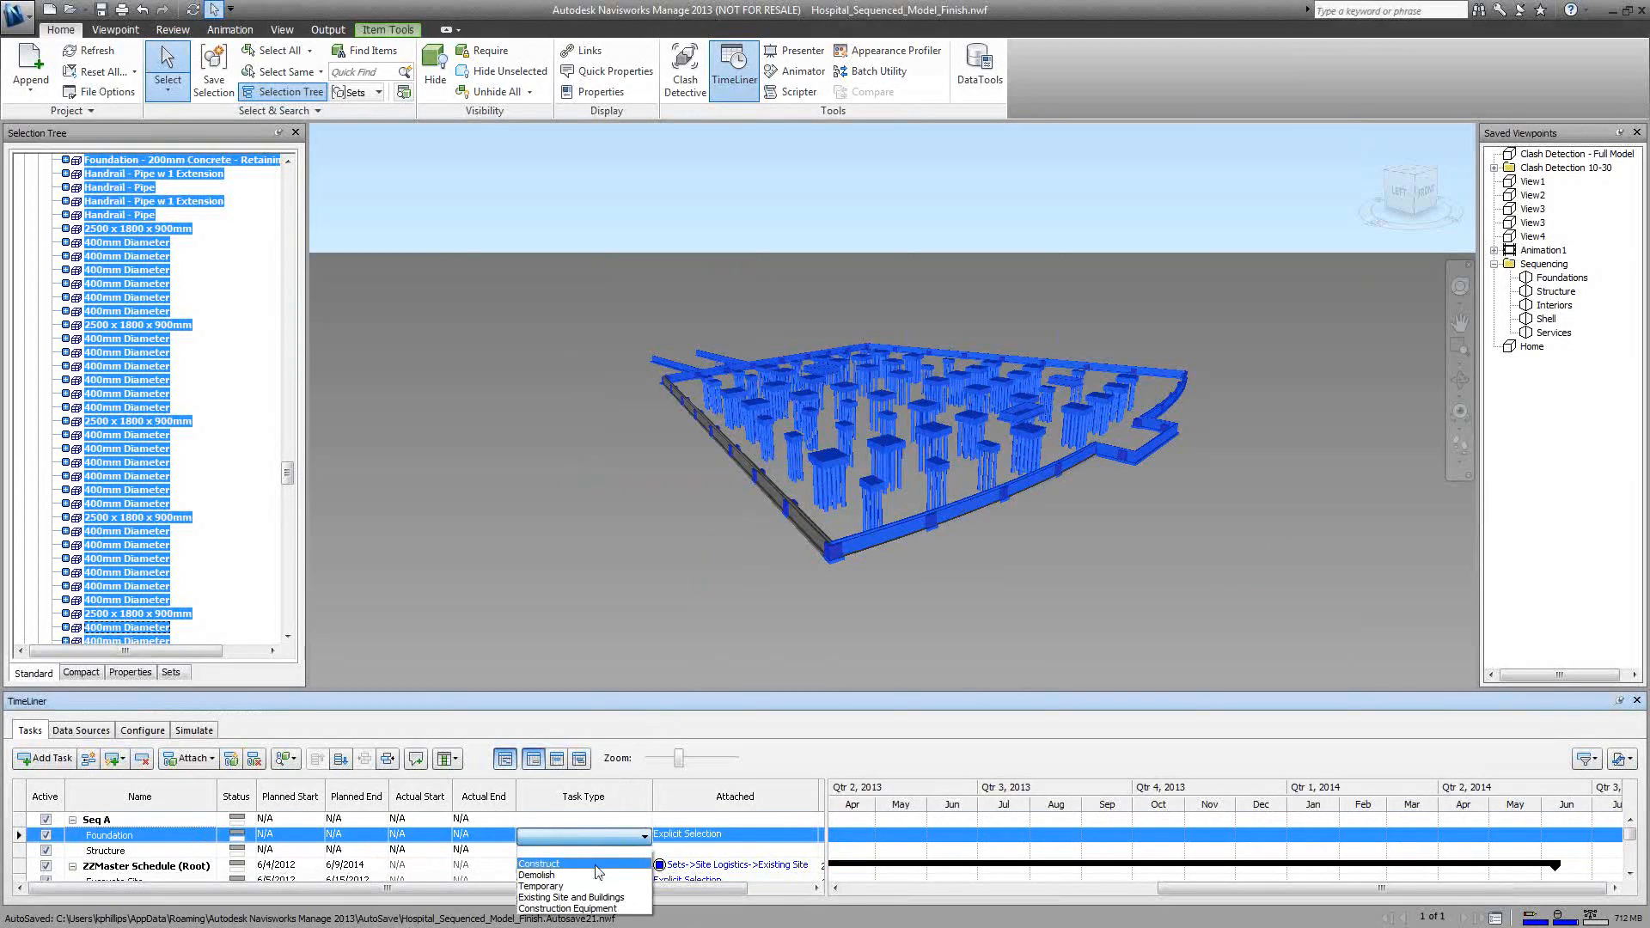
click(583, 852)
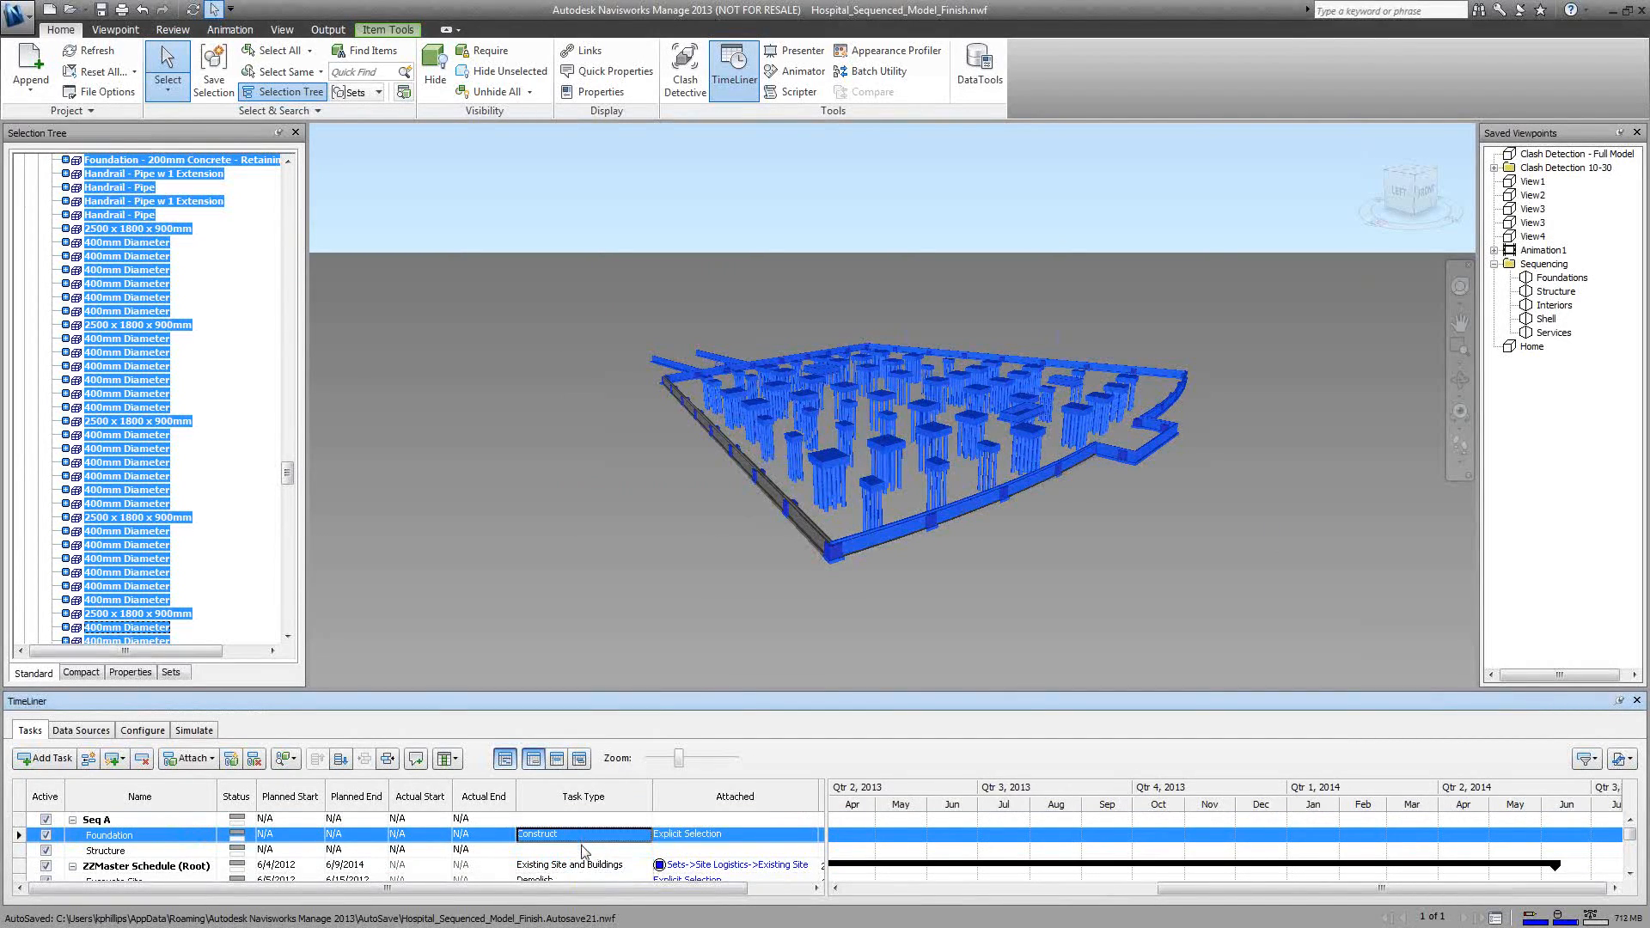
click(592, 851)
click(599, 852)
click(539, 791)
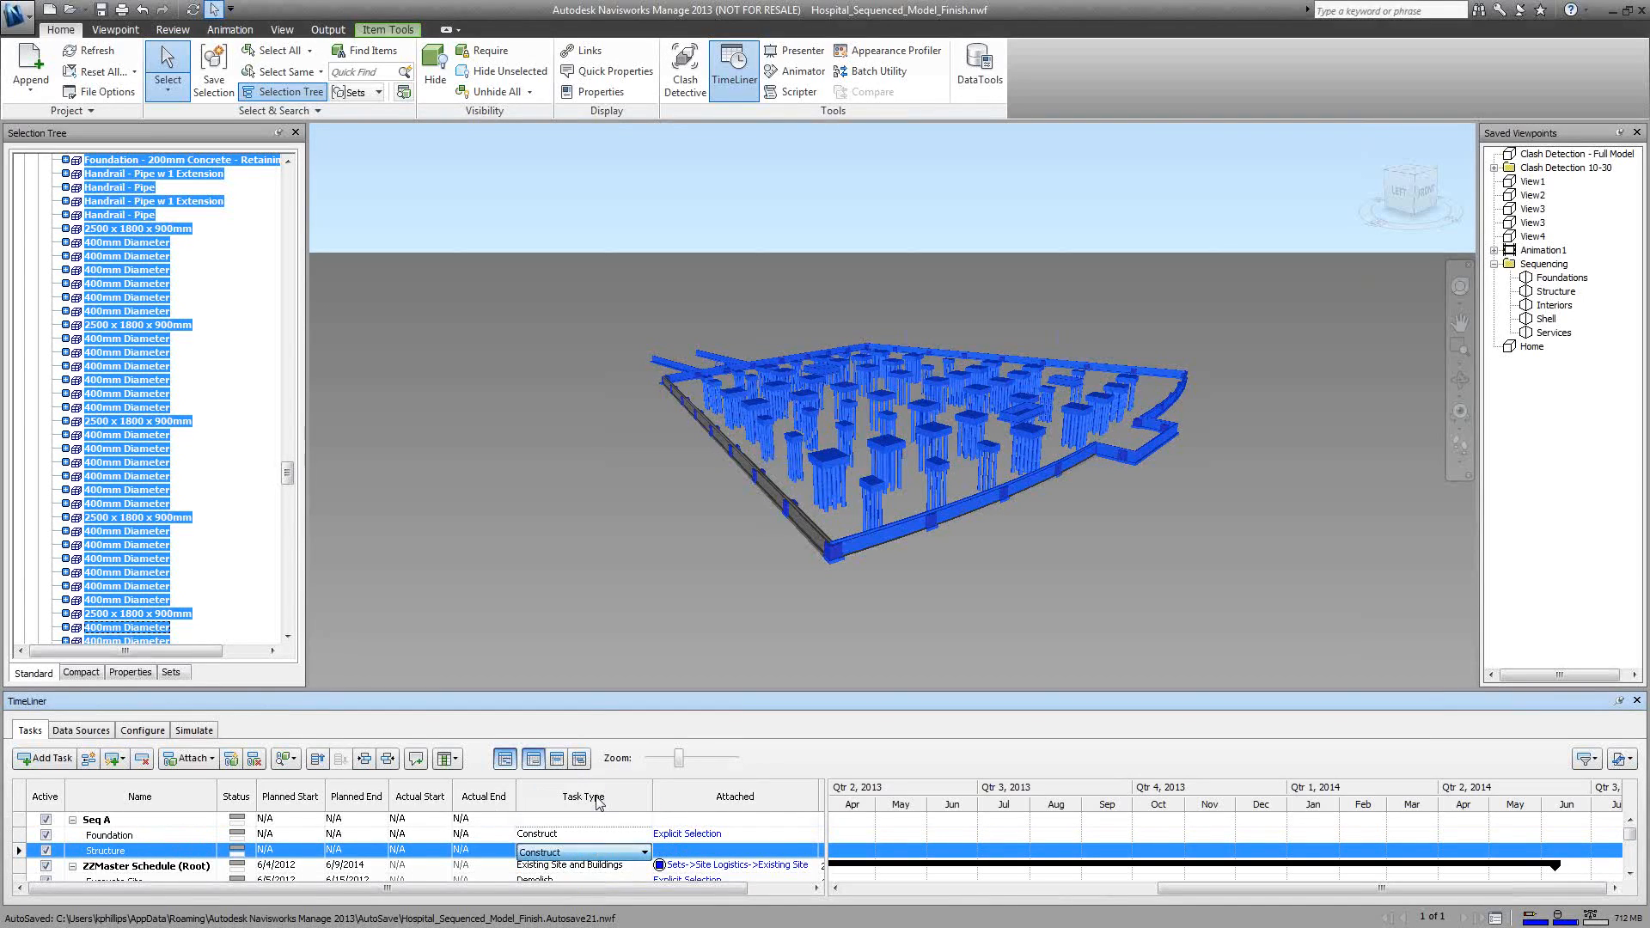
Step: Box-select the structural model shown in the Structure saved viewpoint and attach the selection to the Structure task
click(86, 851)
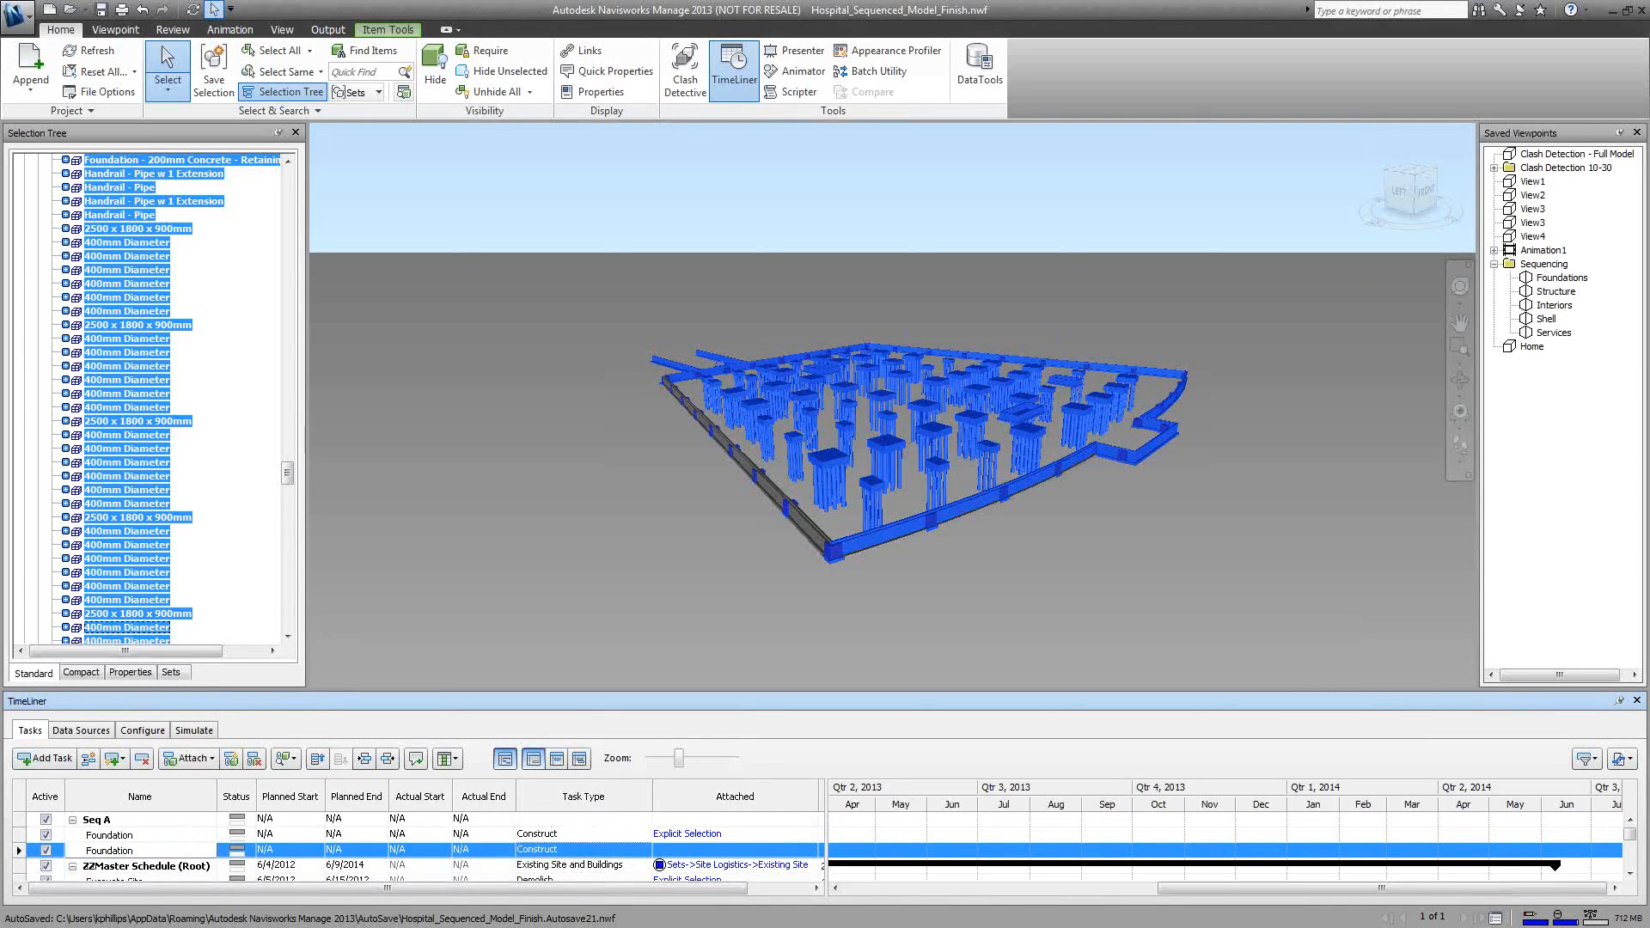
click(1558, 294)
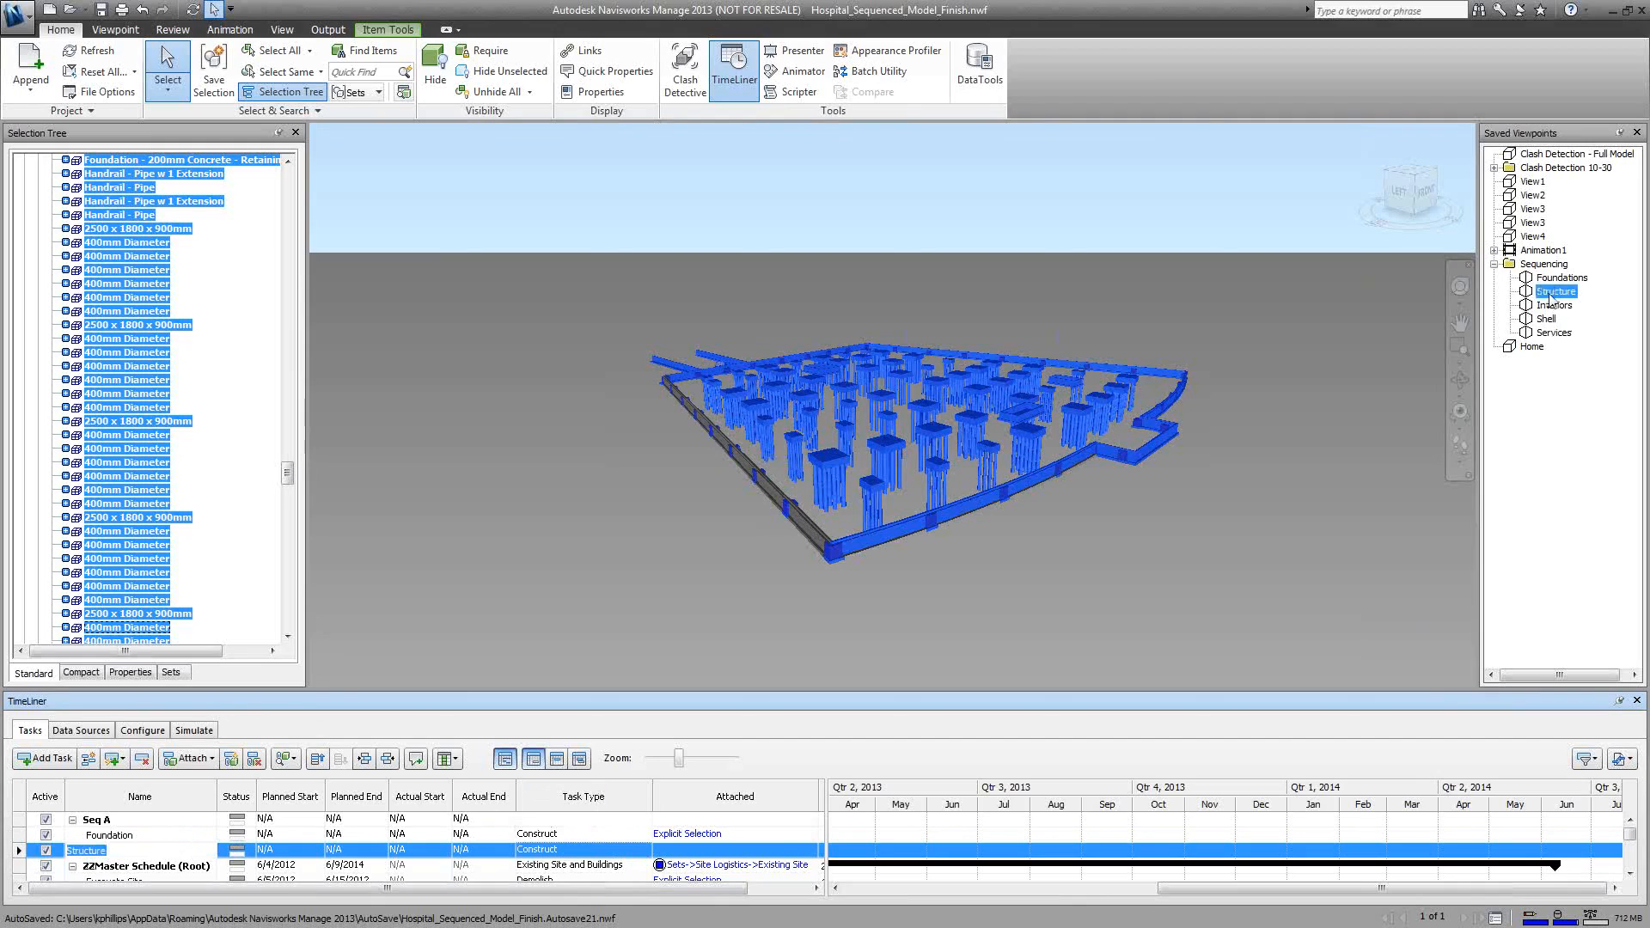
click(168, 84)
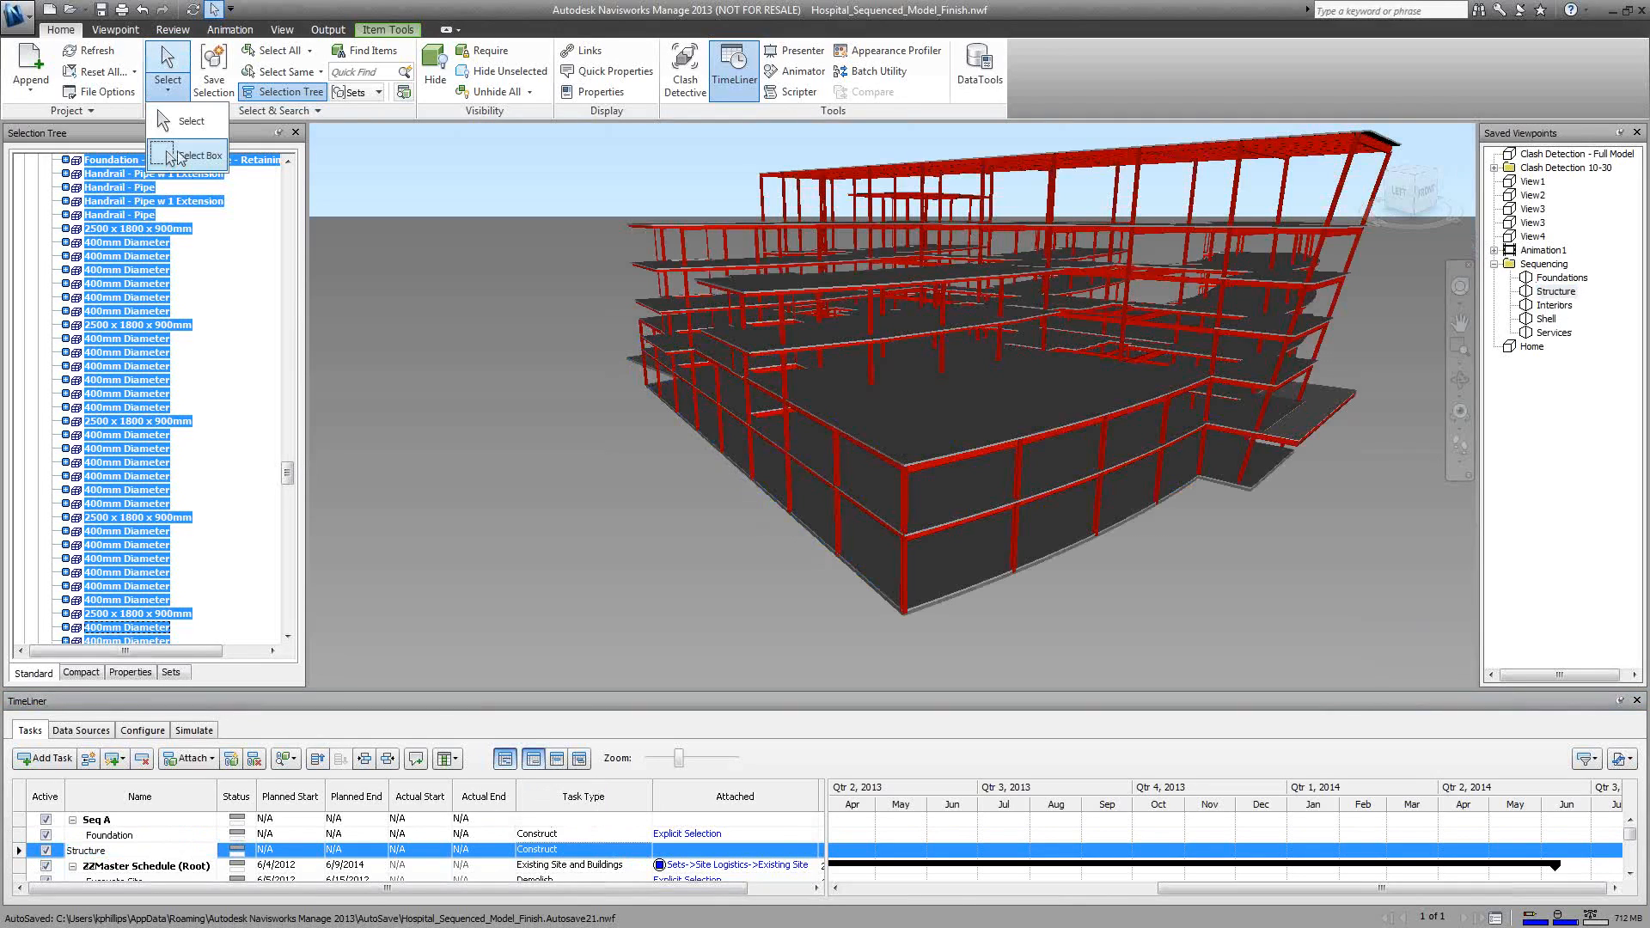
click(182, 157)
drag(578, 131, 1442, 617)
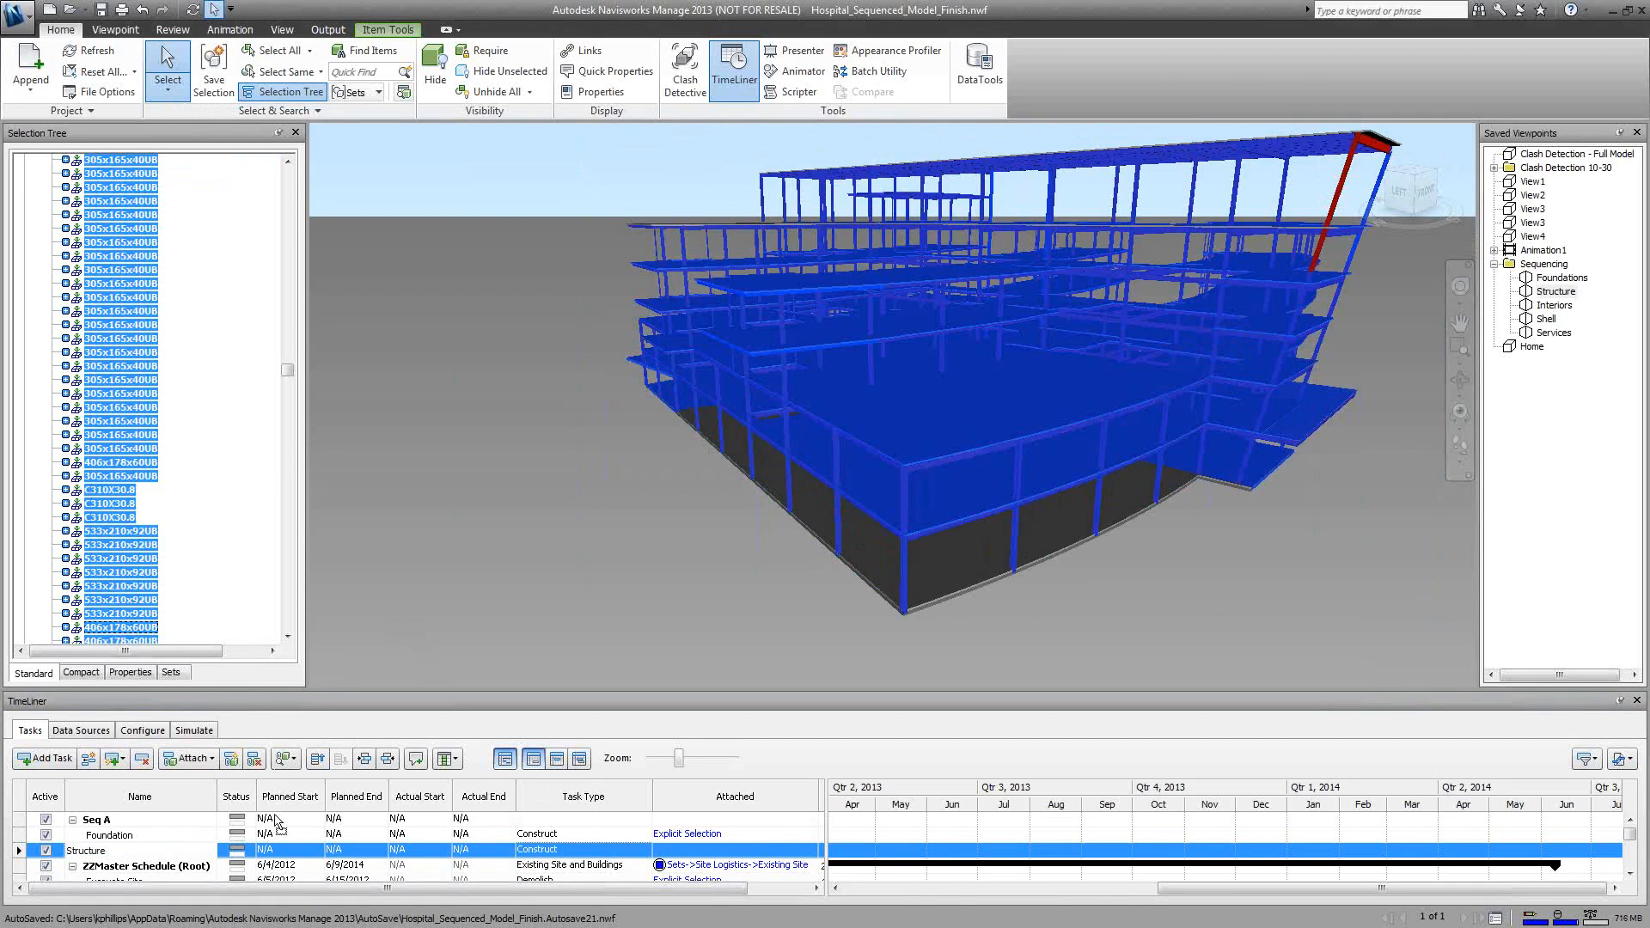
click(302, 851)
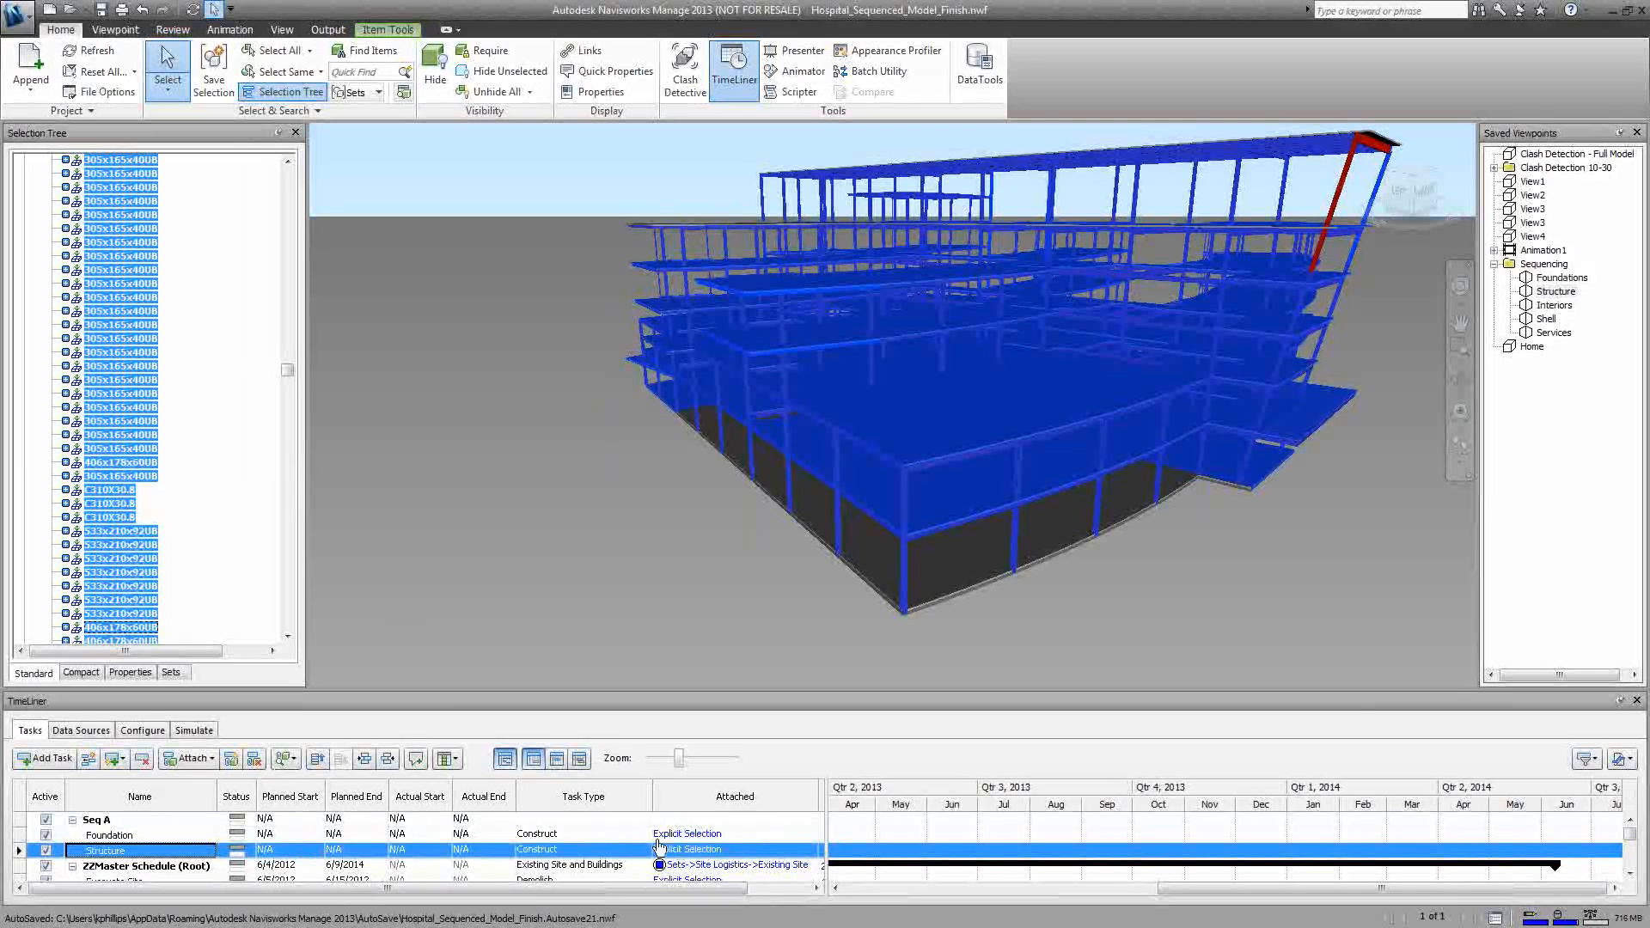
Step: Collapse the Seq A and ZZMaster Schedule (Root) task groups in the task list
click(110, 836)
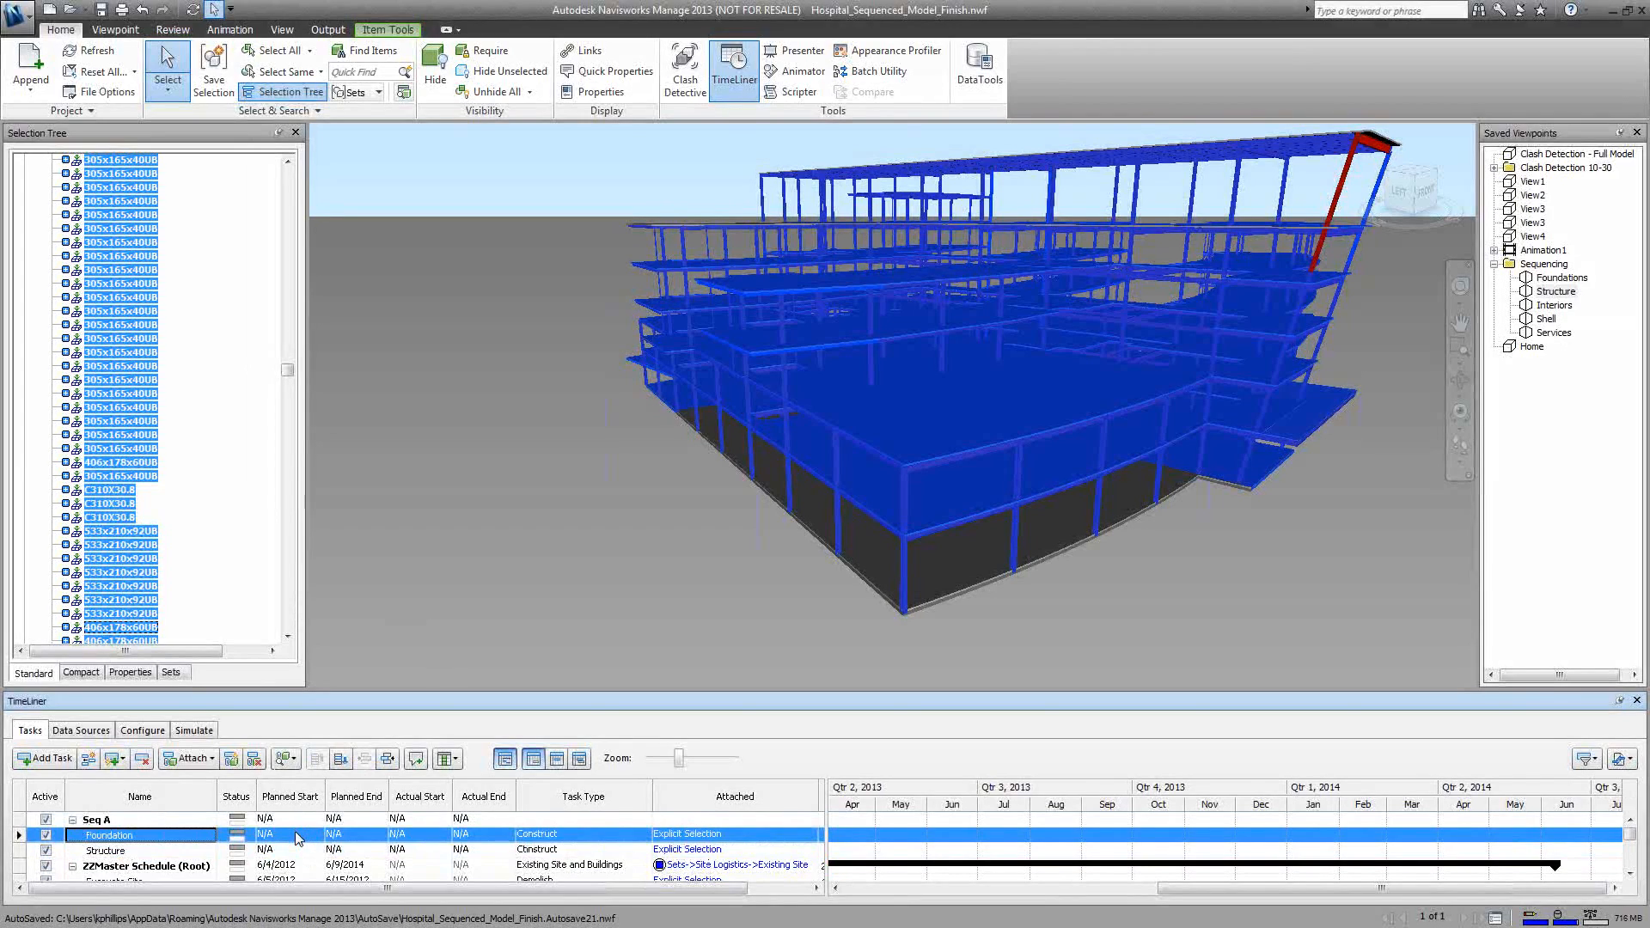
click(73, 820)
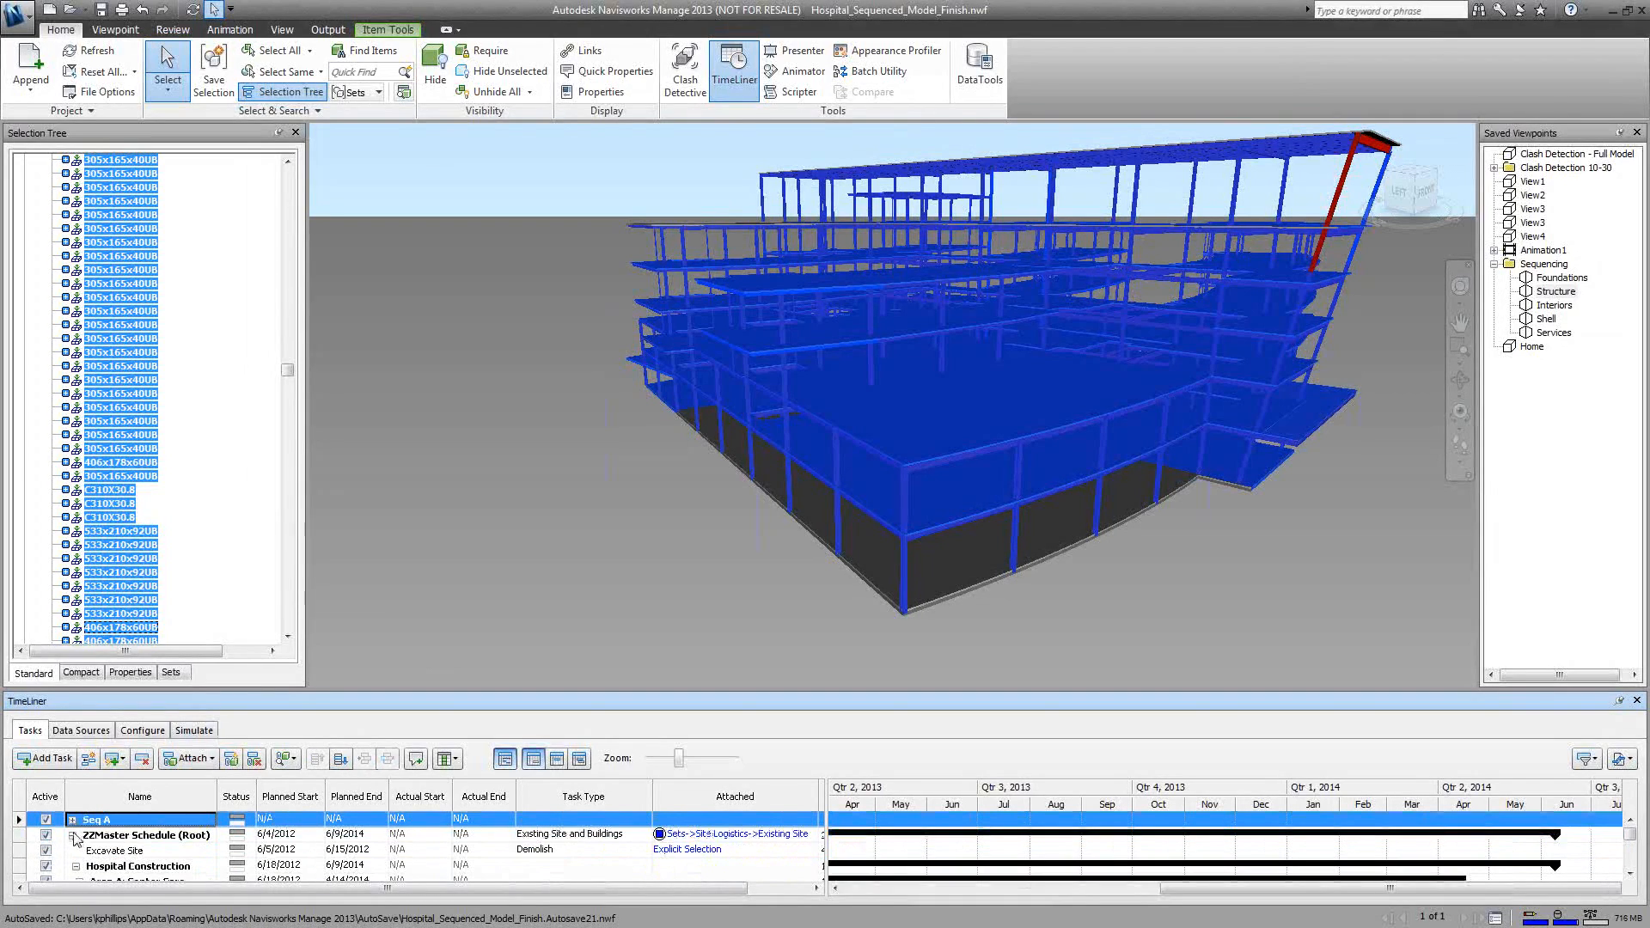
click(74, 835)
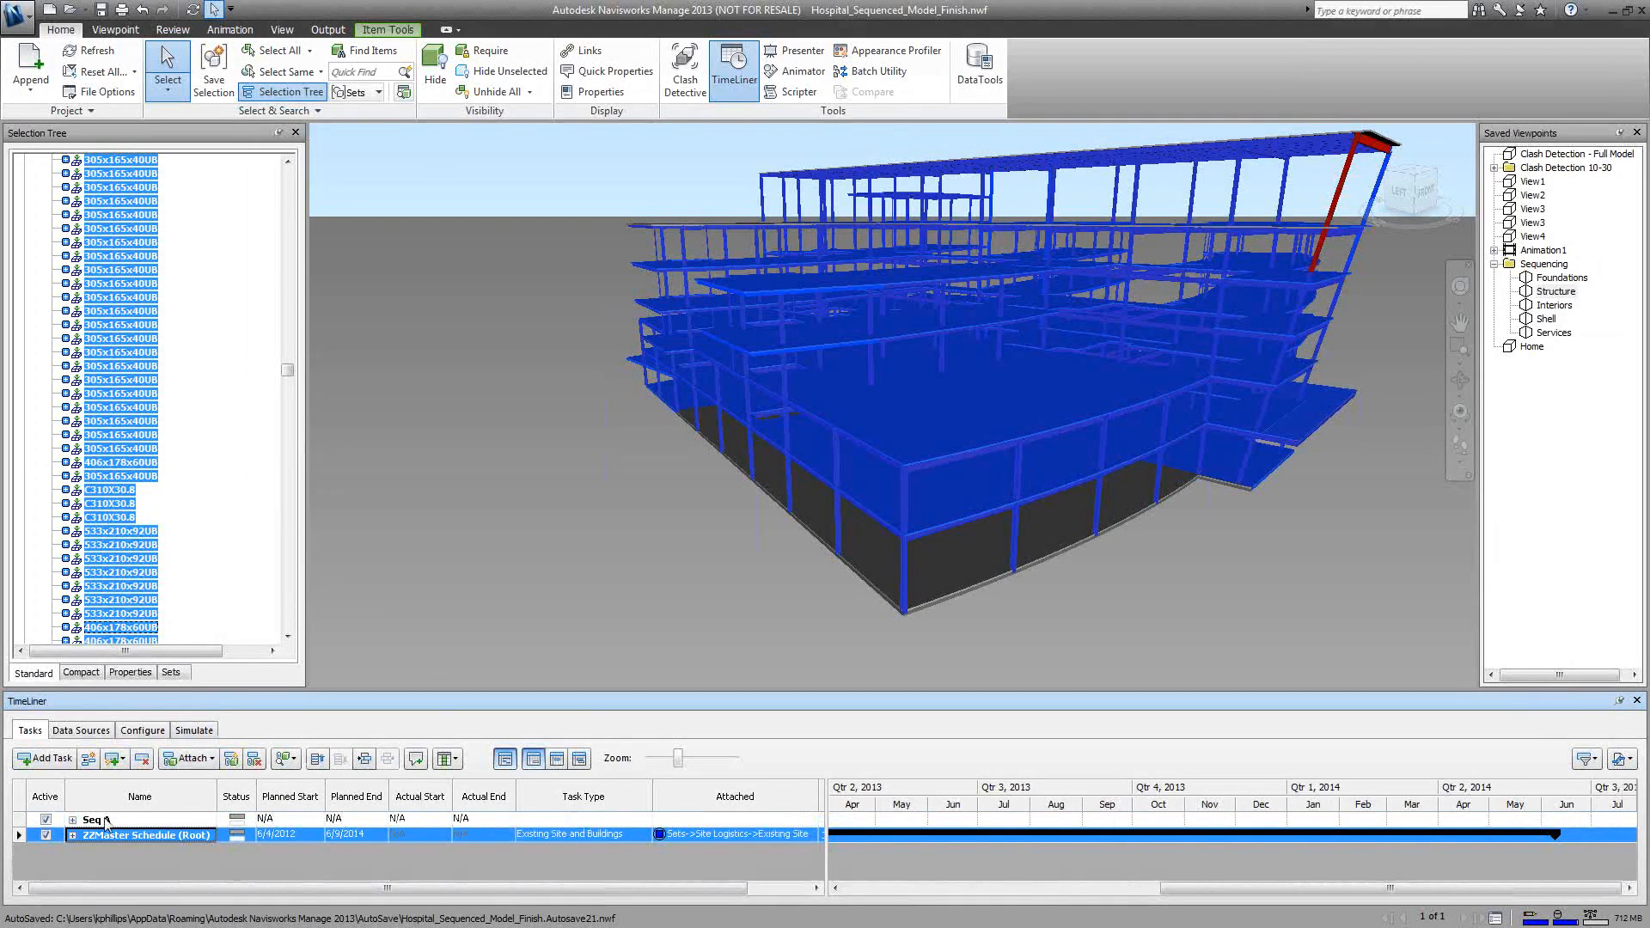
Step: Deactivate the Seq A task group, and clear the selection so the complete hospital model can be unhidden
click(47, 820)
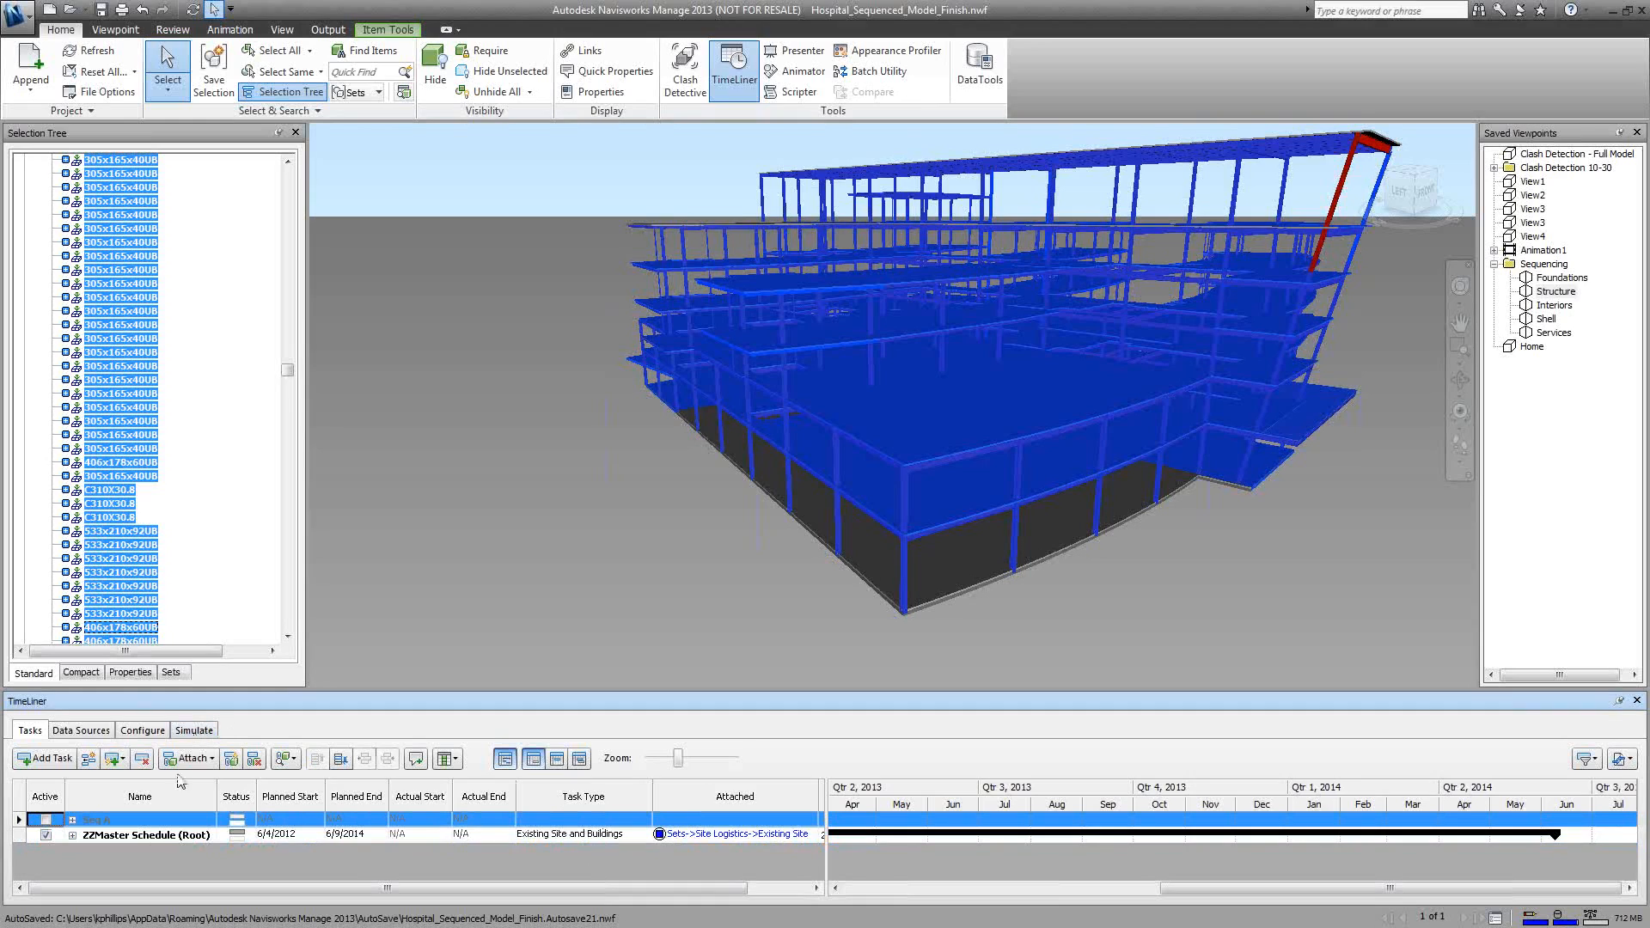
click(546, 385)
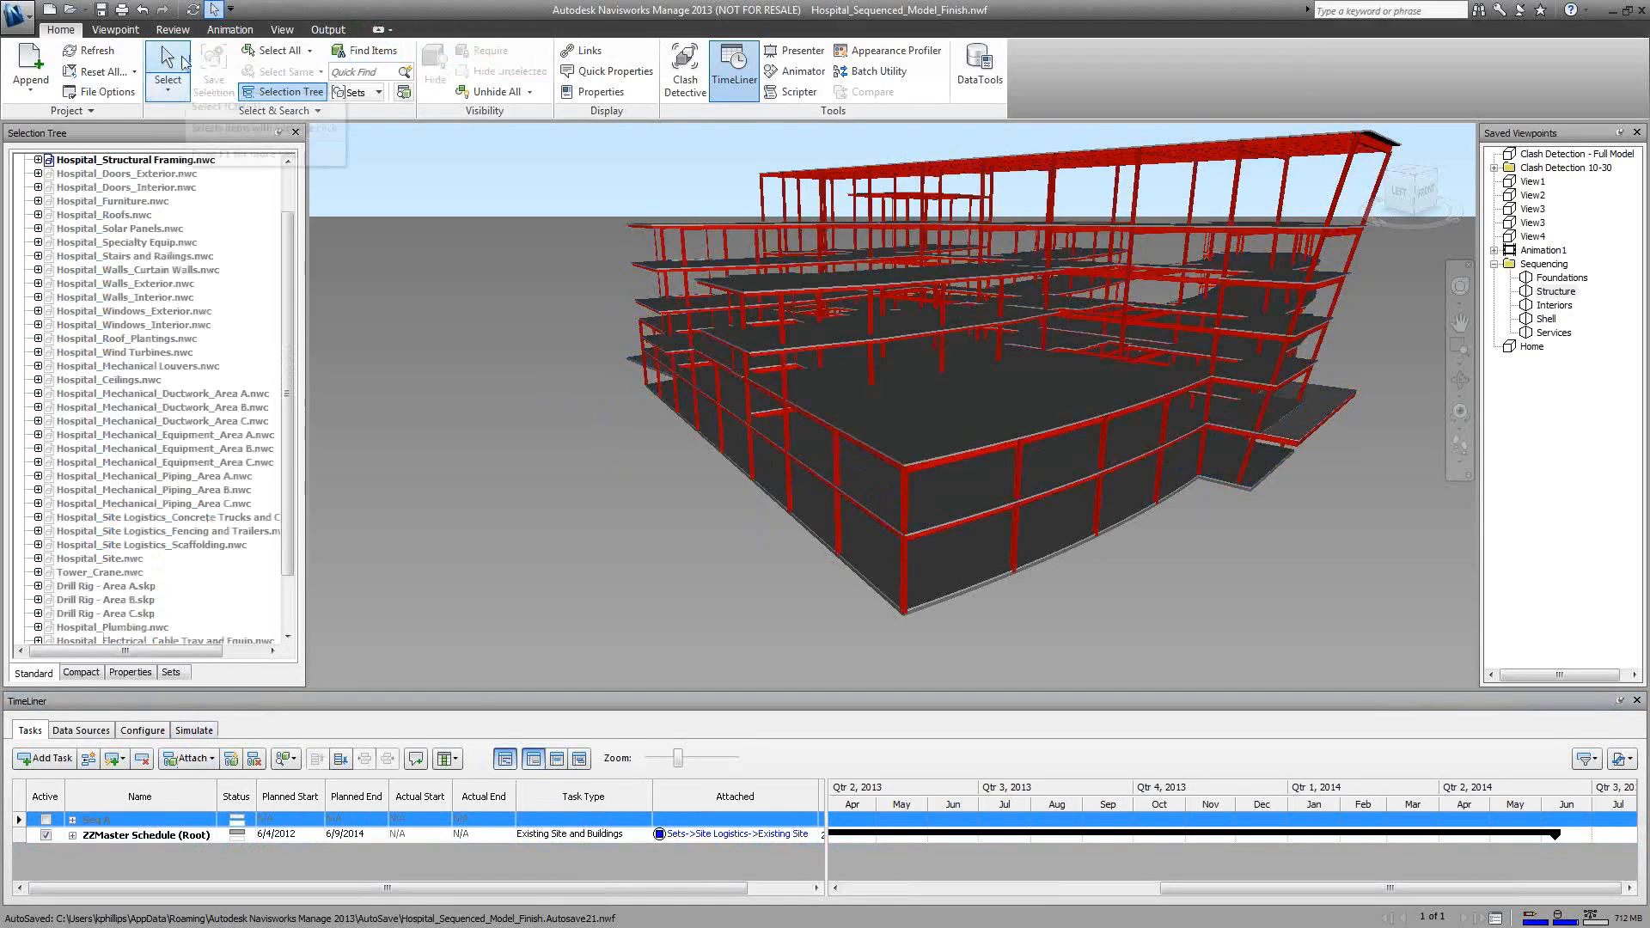
click(310, 52)
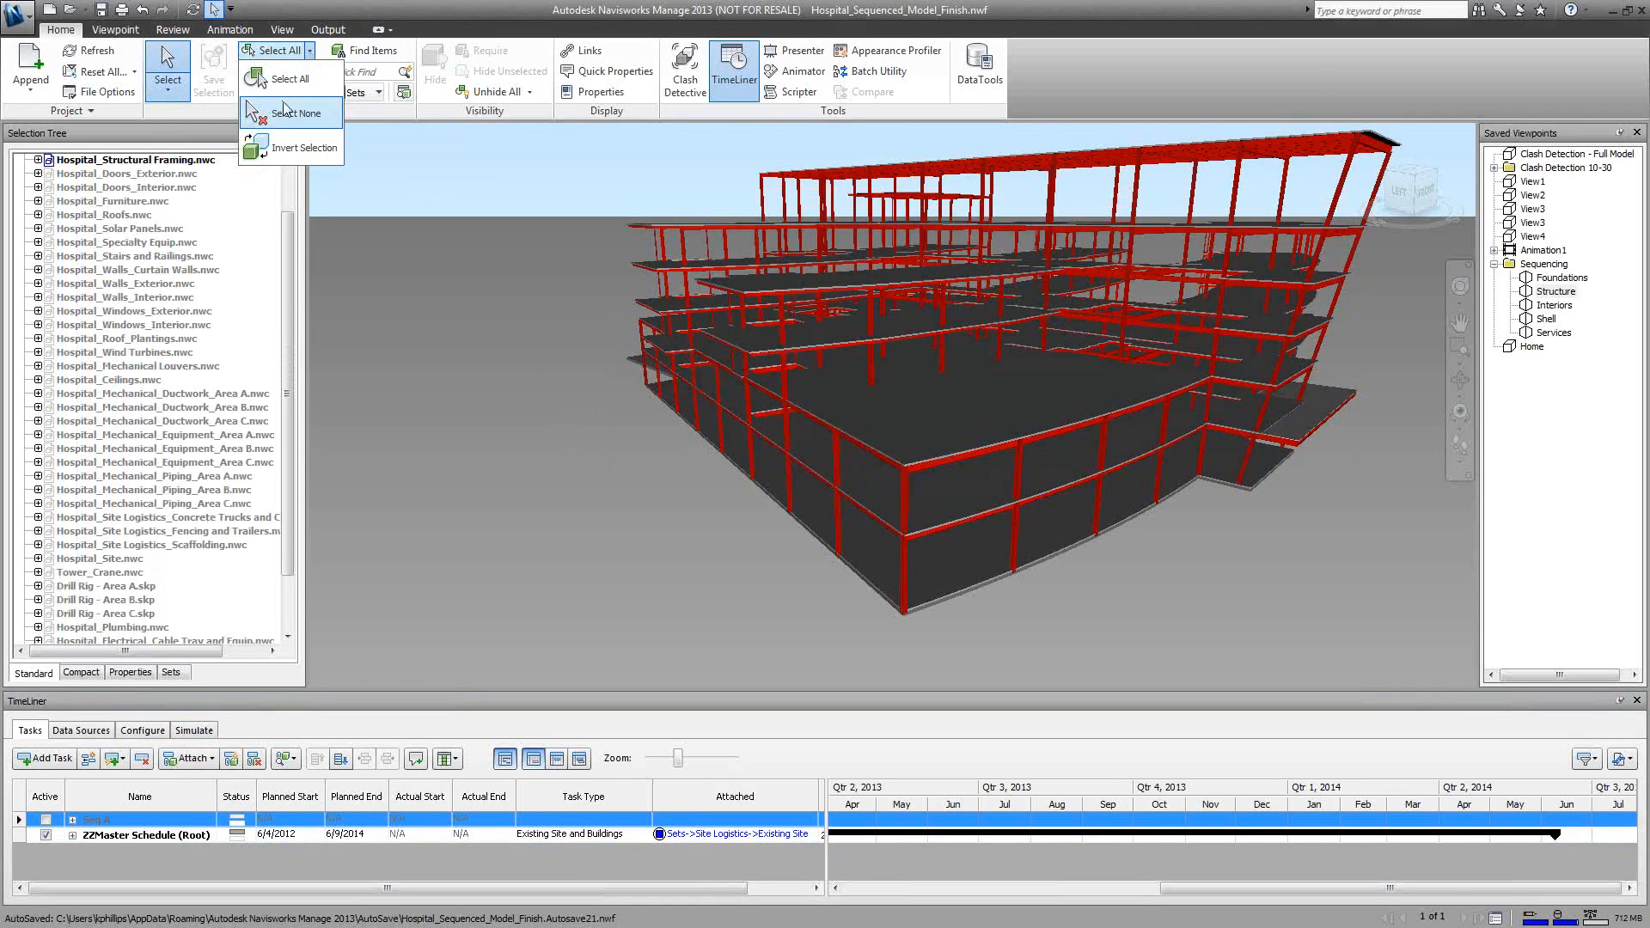
click(277, 91)
click(481, 91)
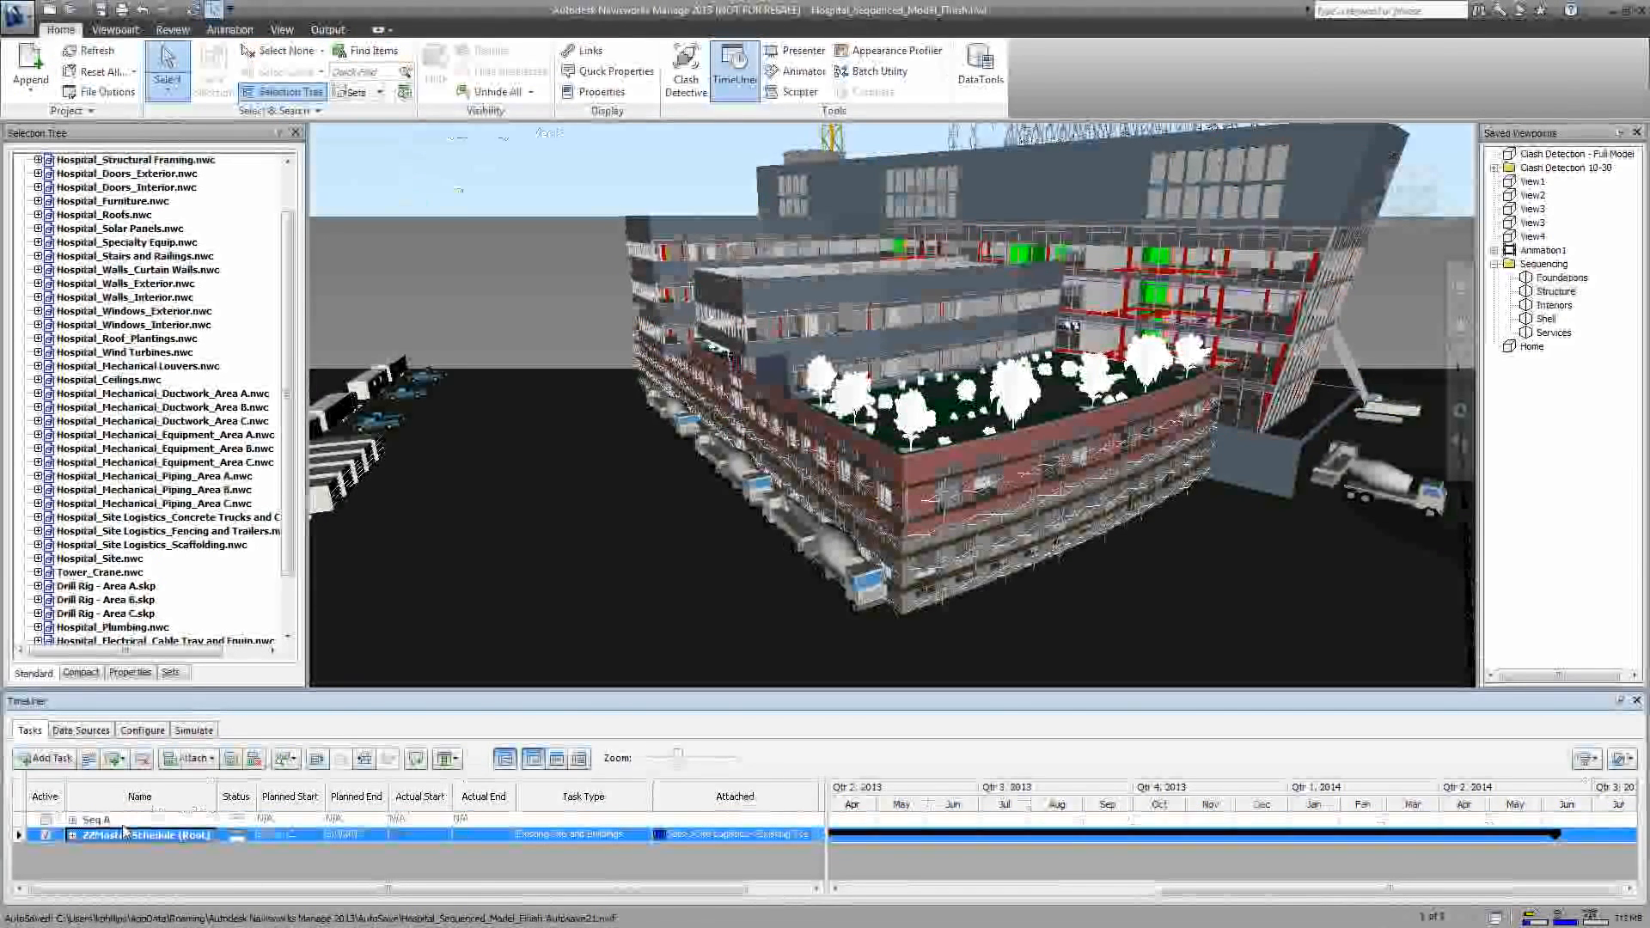
Step: Play the construction simulation in reverse, pause it at 11/9/2012 and collapse the ZZMaster Schedule (Root) task
click(193, 730)
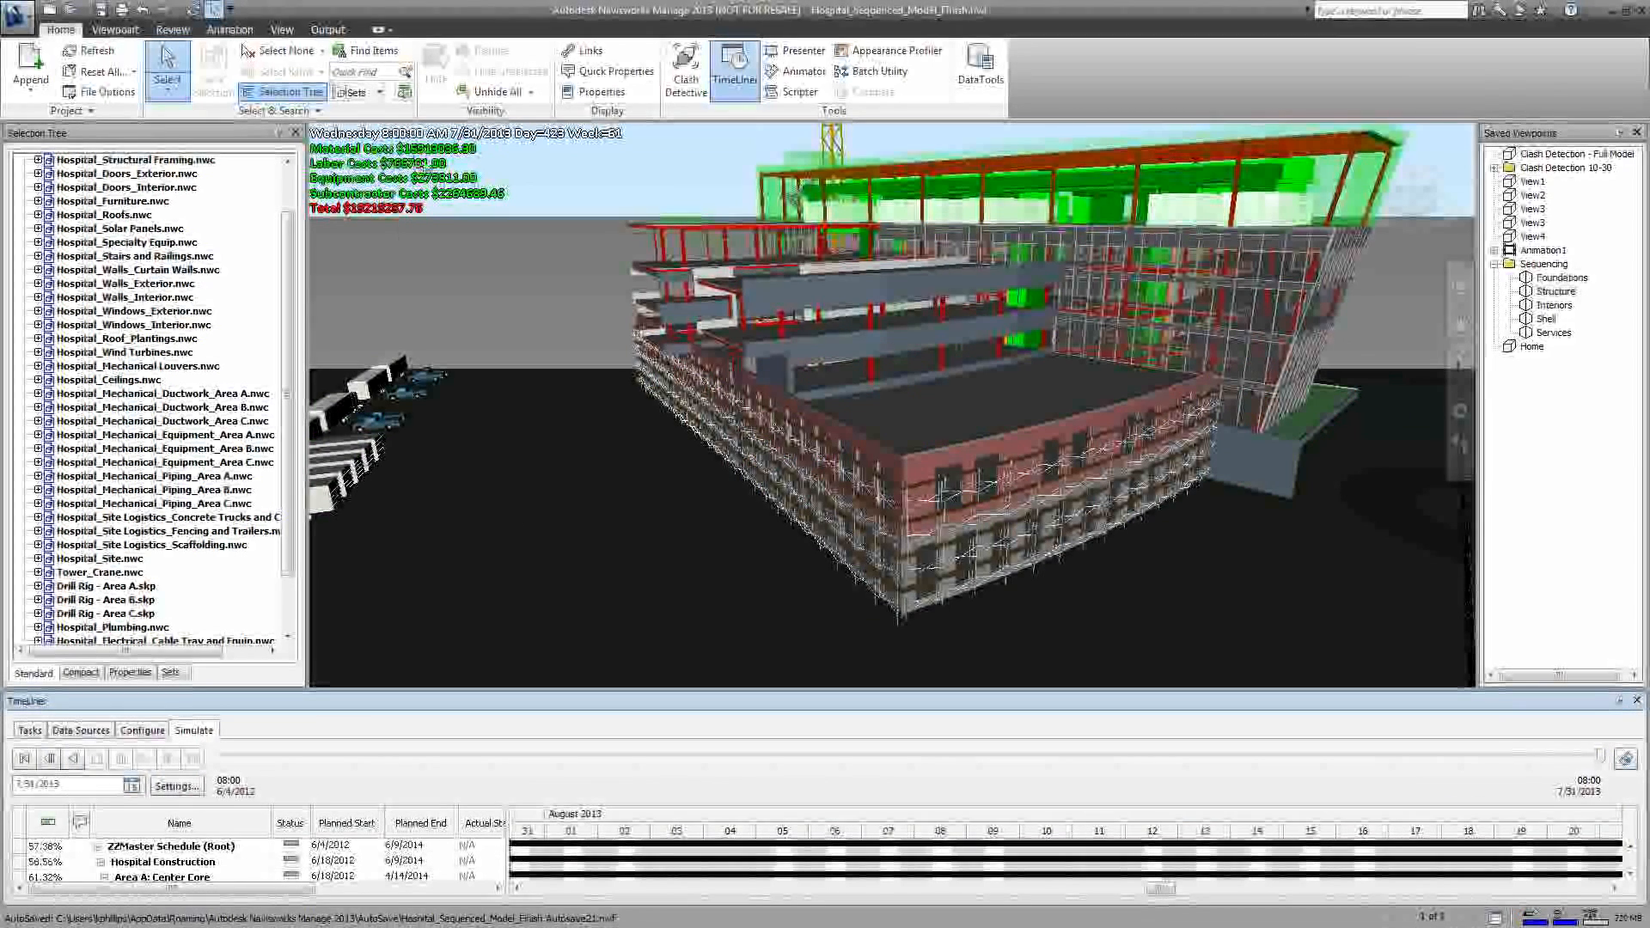
click(72, 758)
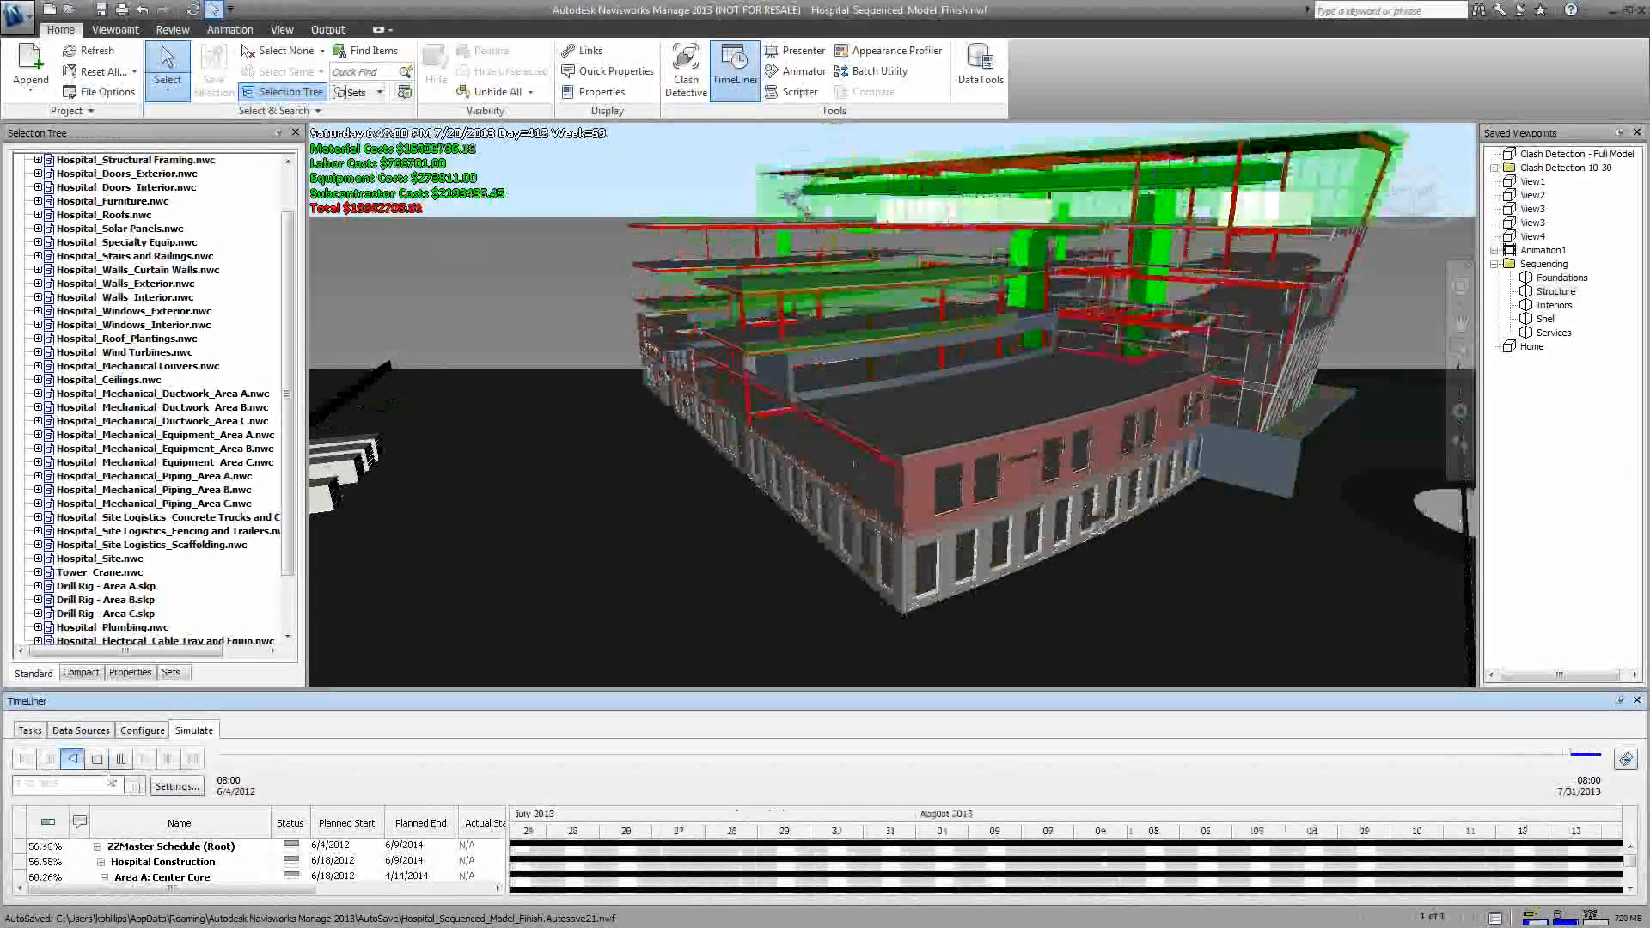
drag(698, 755, 737, 756)
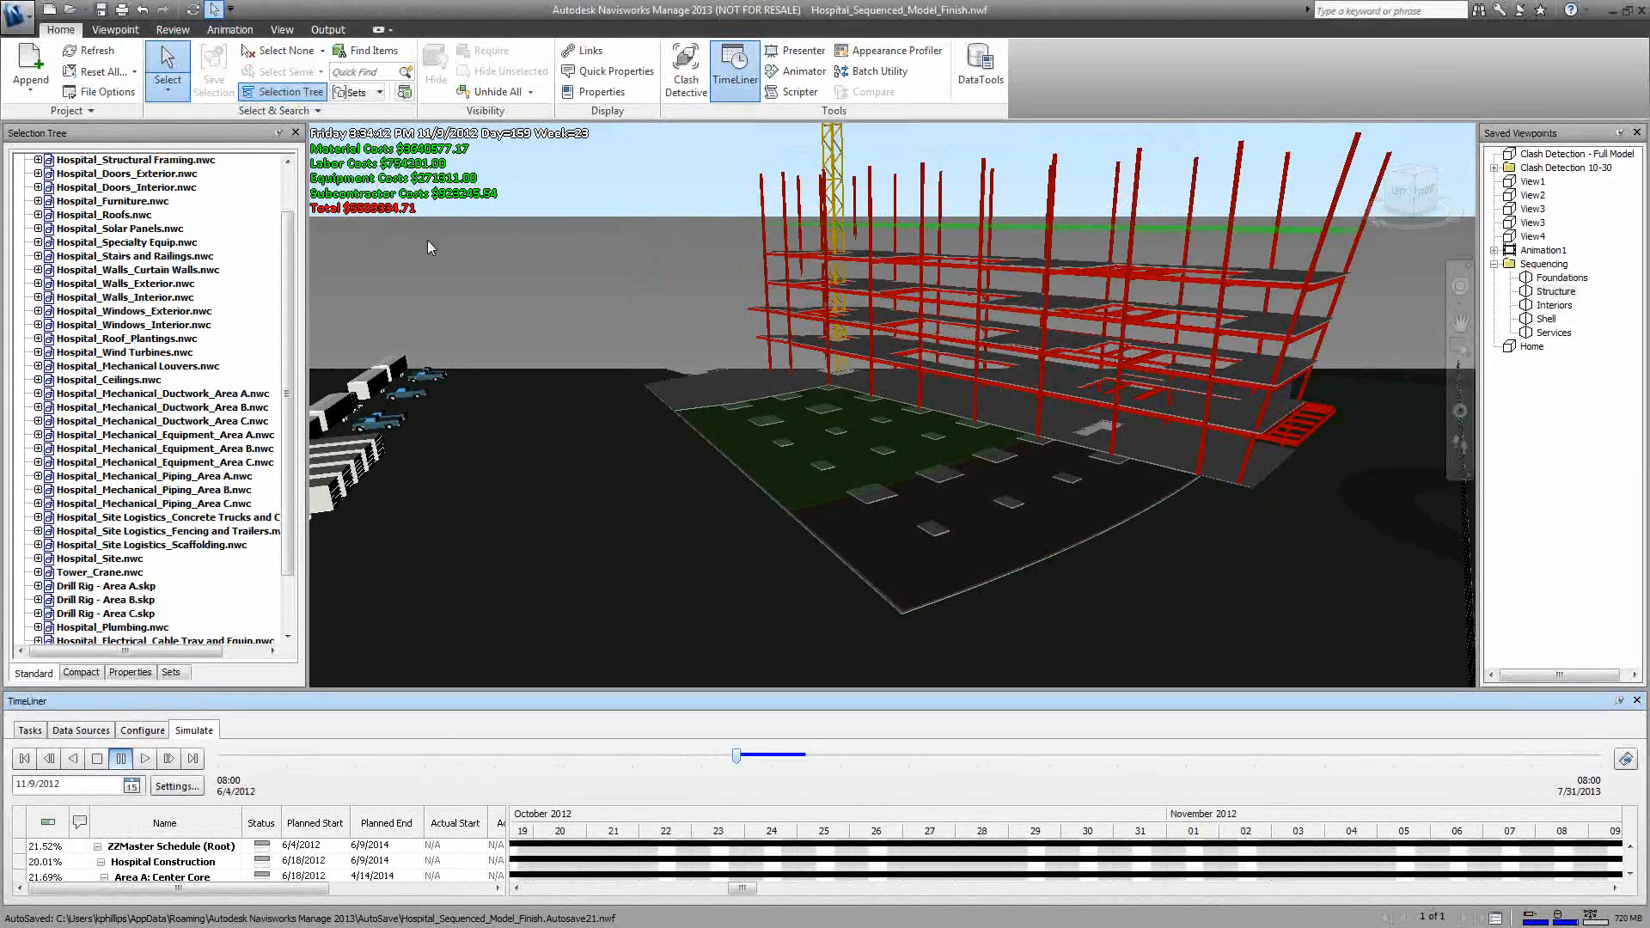
click(97, 847)
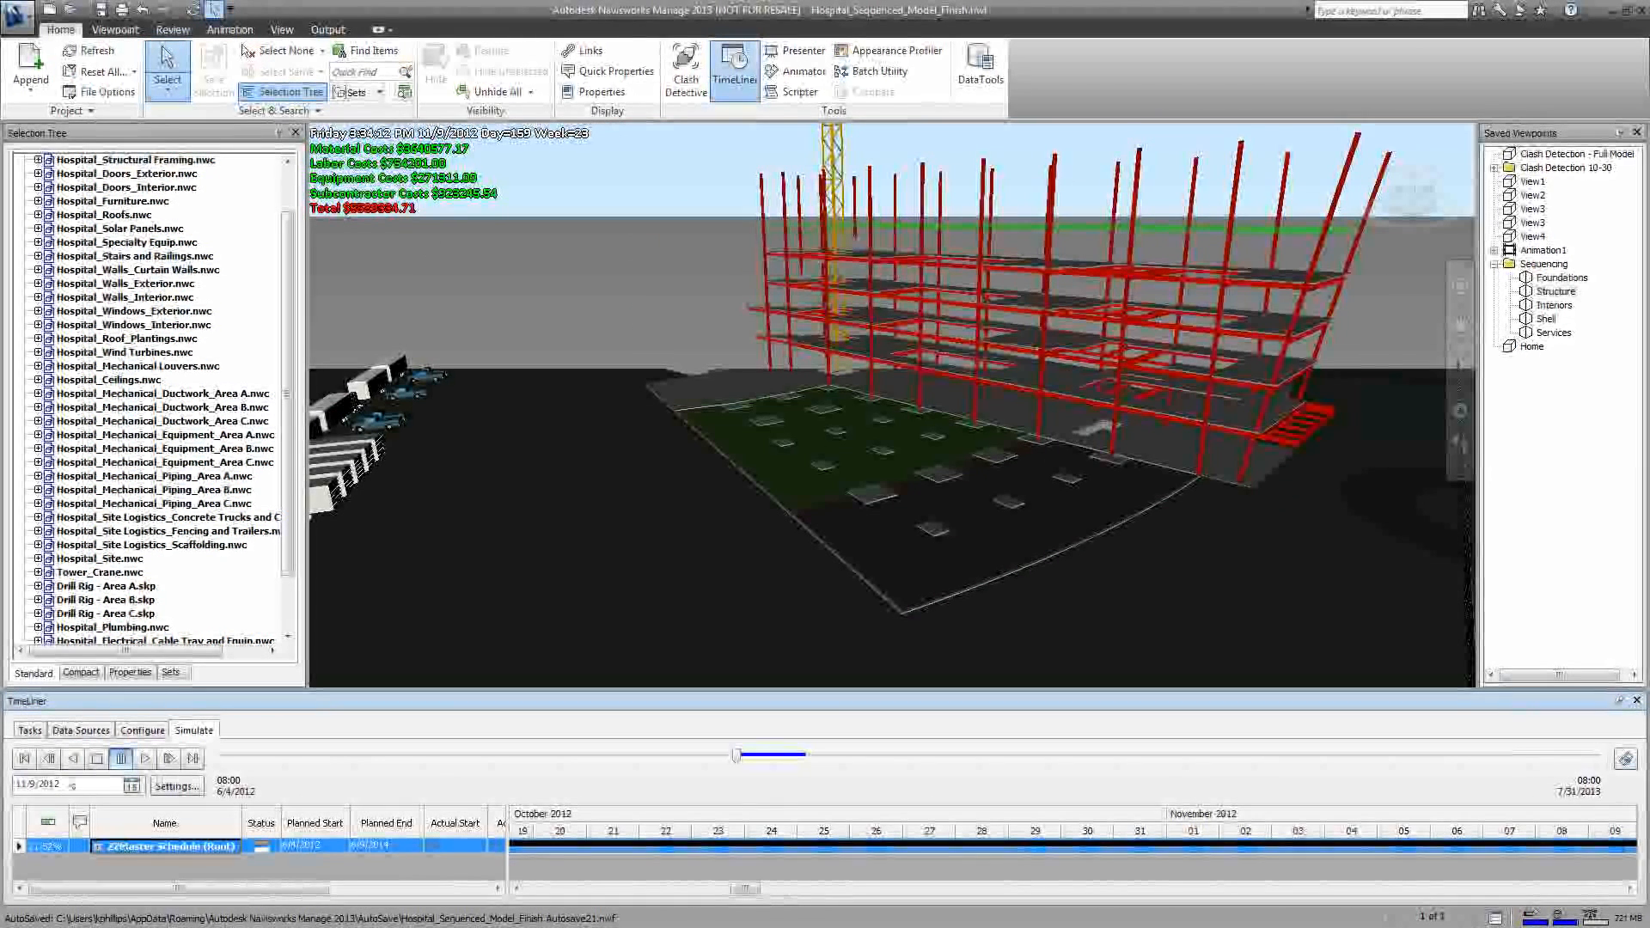
Step: Widen the task list to reveal the Total Cost column and review the available TimeLiner columns without changing them
click(31, 730)
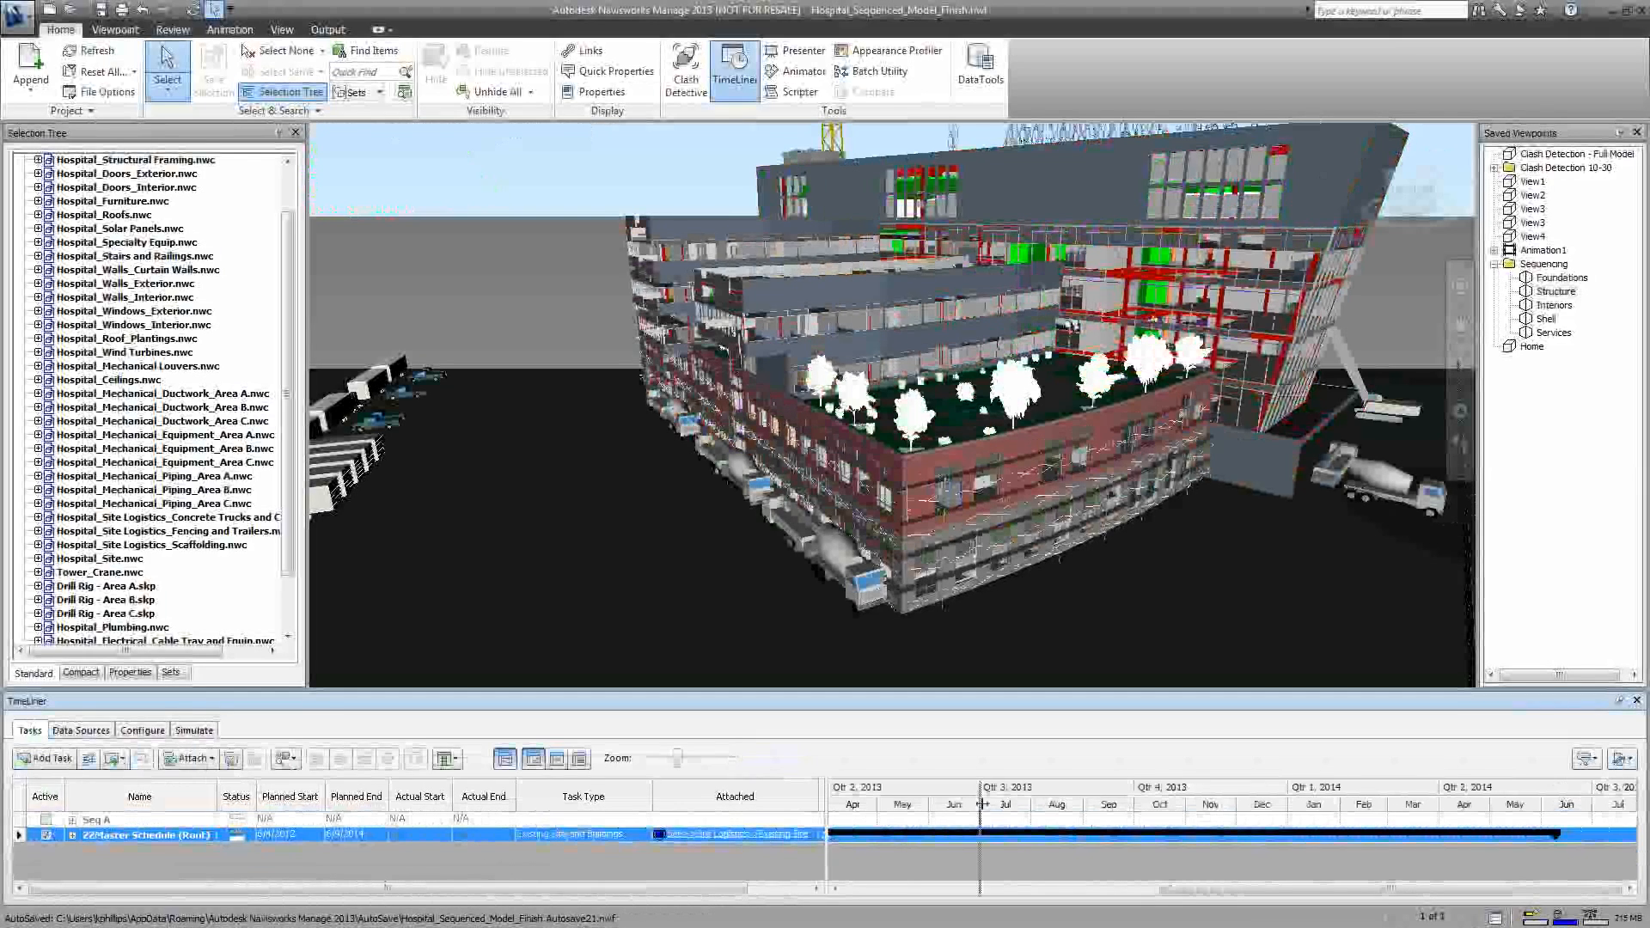
drag(828, 838, 1015, 838)
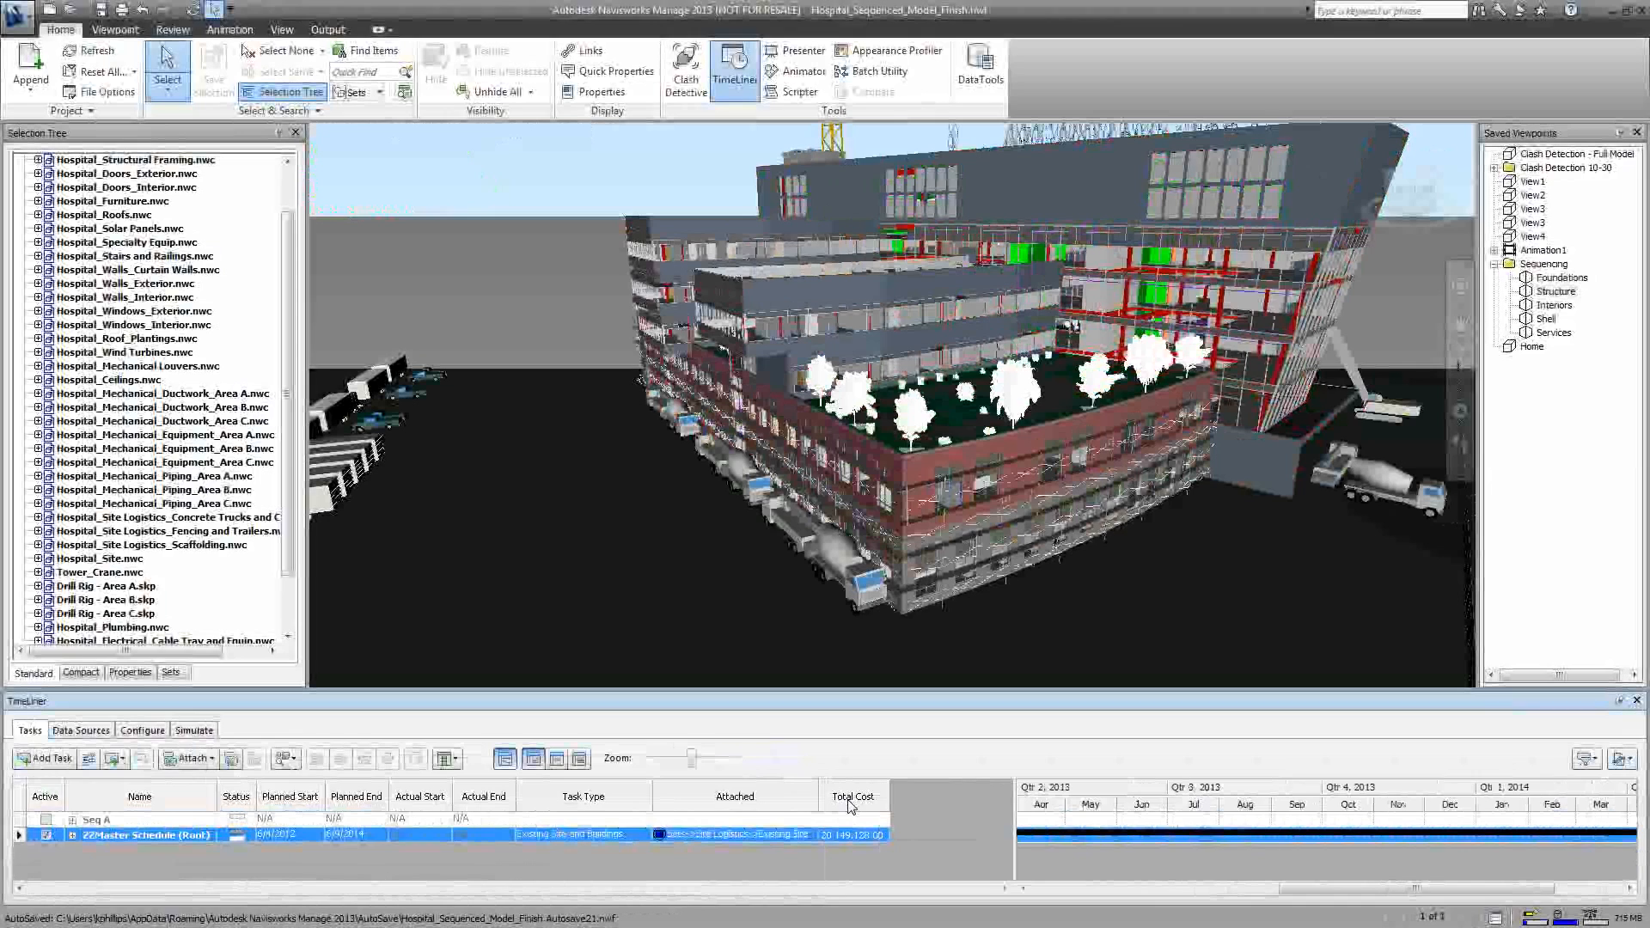
click(454, 758)
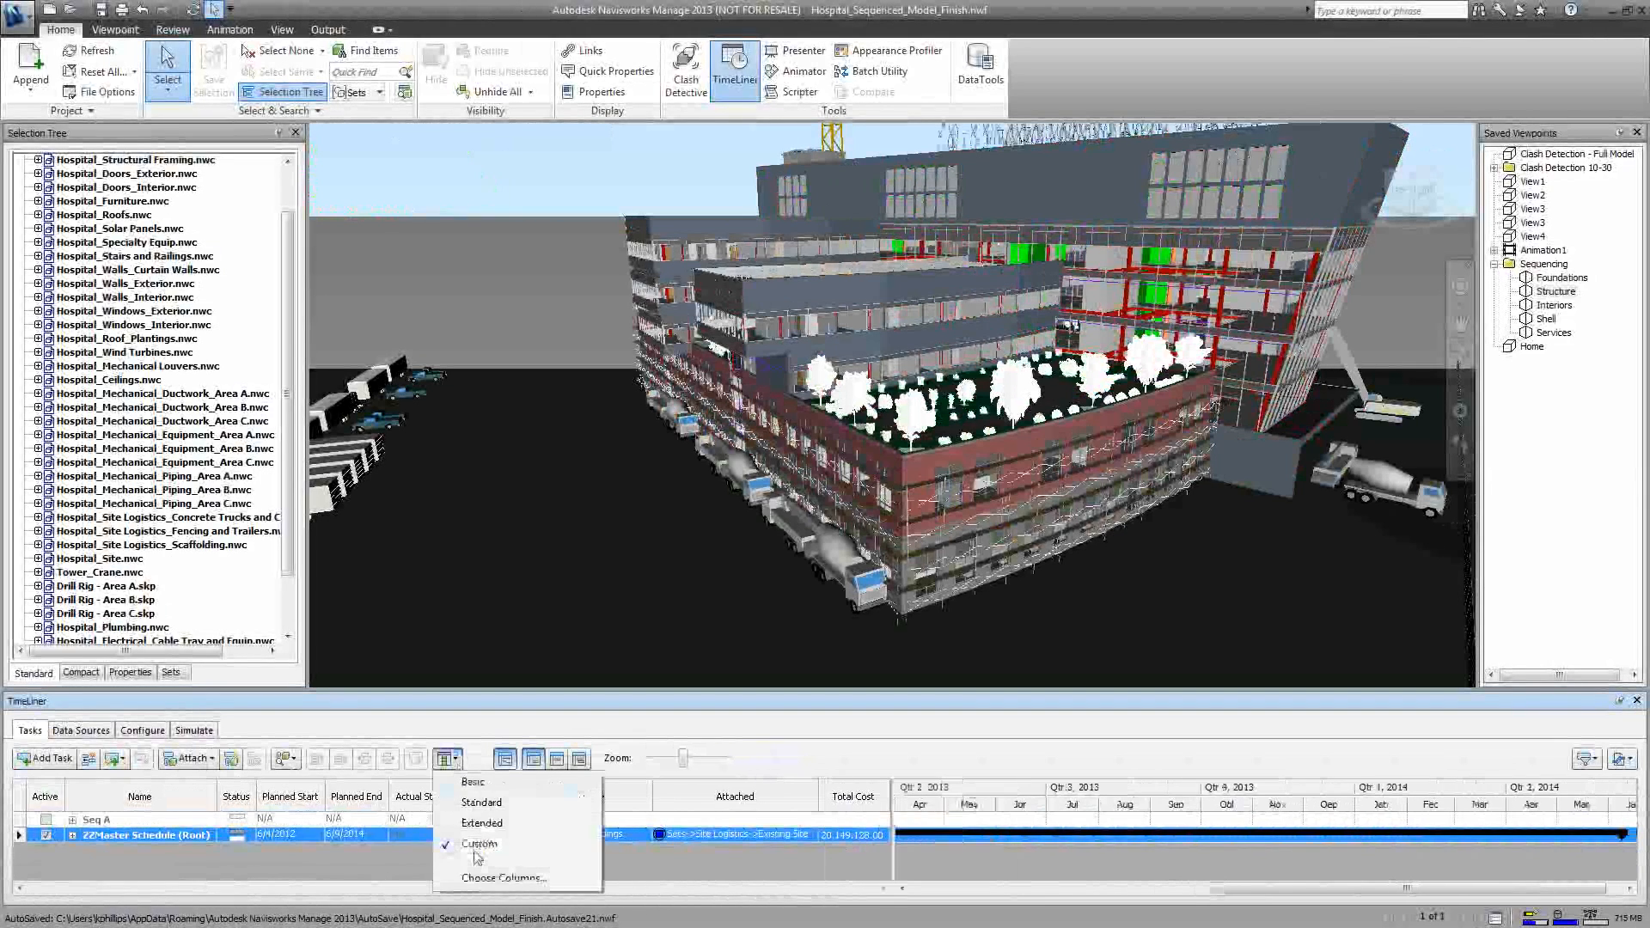
click(494, 876)
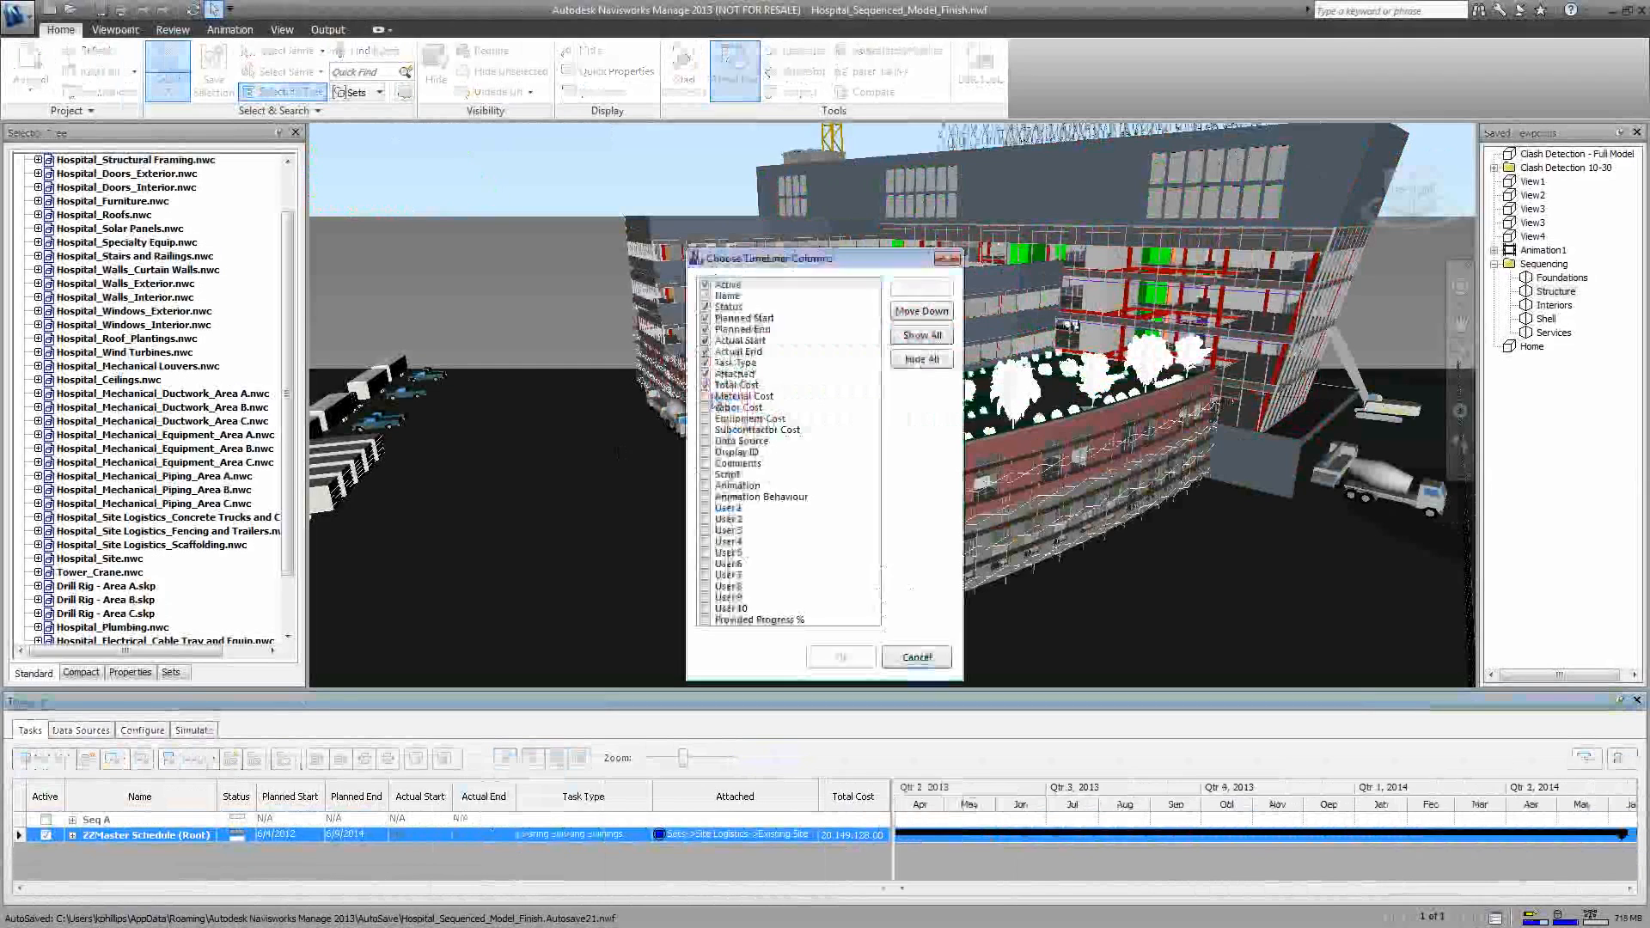
click(945, 258)
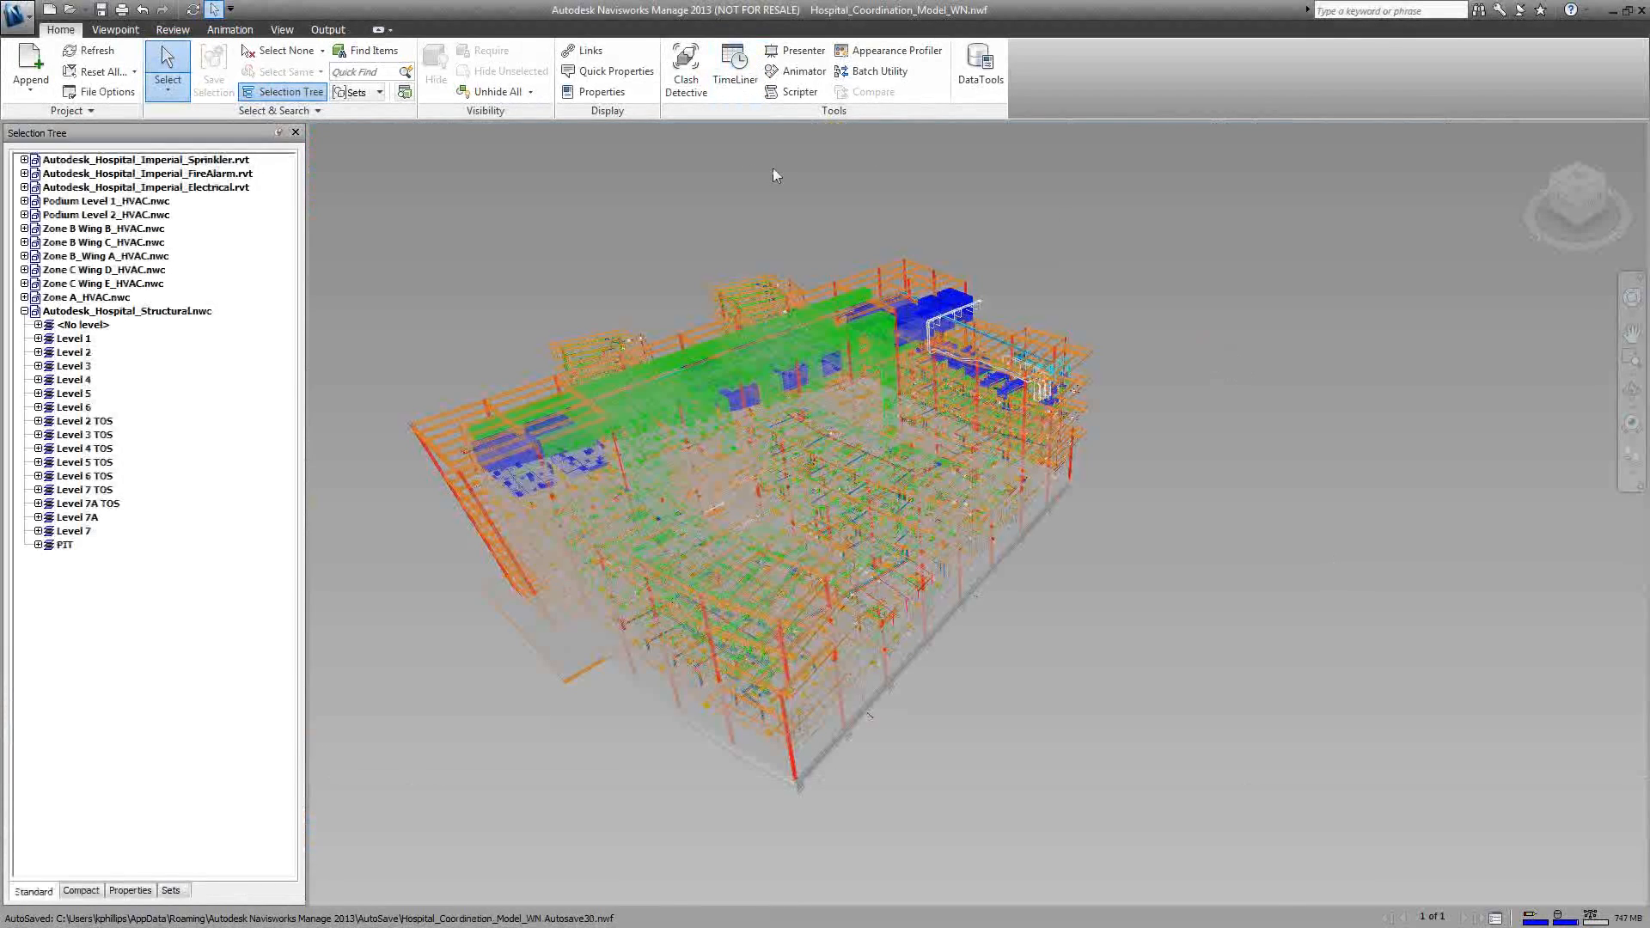
Step: Run clash Test 2 in the coordination model between the Supply, Return and Exhaust Air sets and the Structural Framing set
click(684, 74)
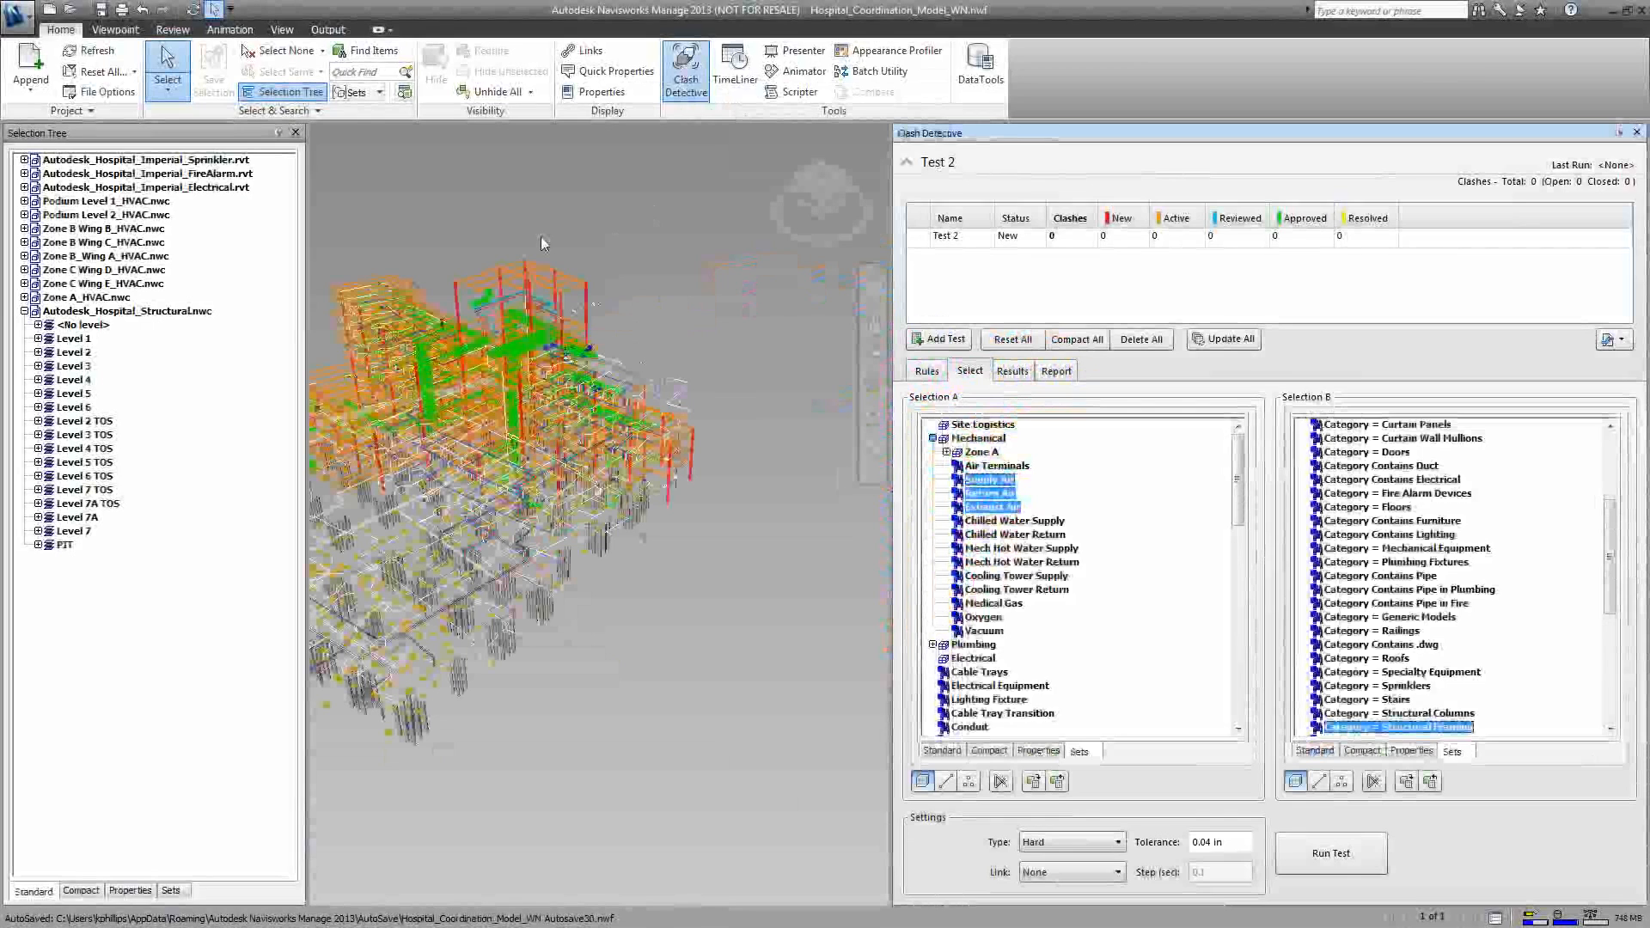
middle_drag(541, 244, 658, 207)
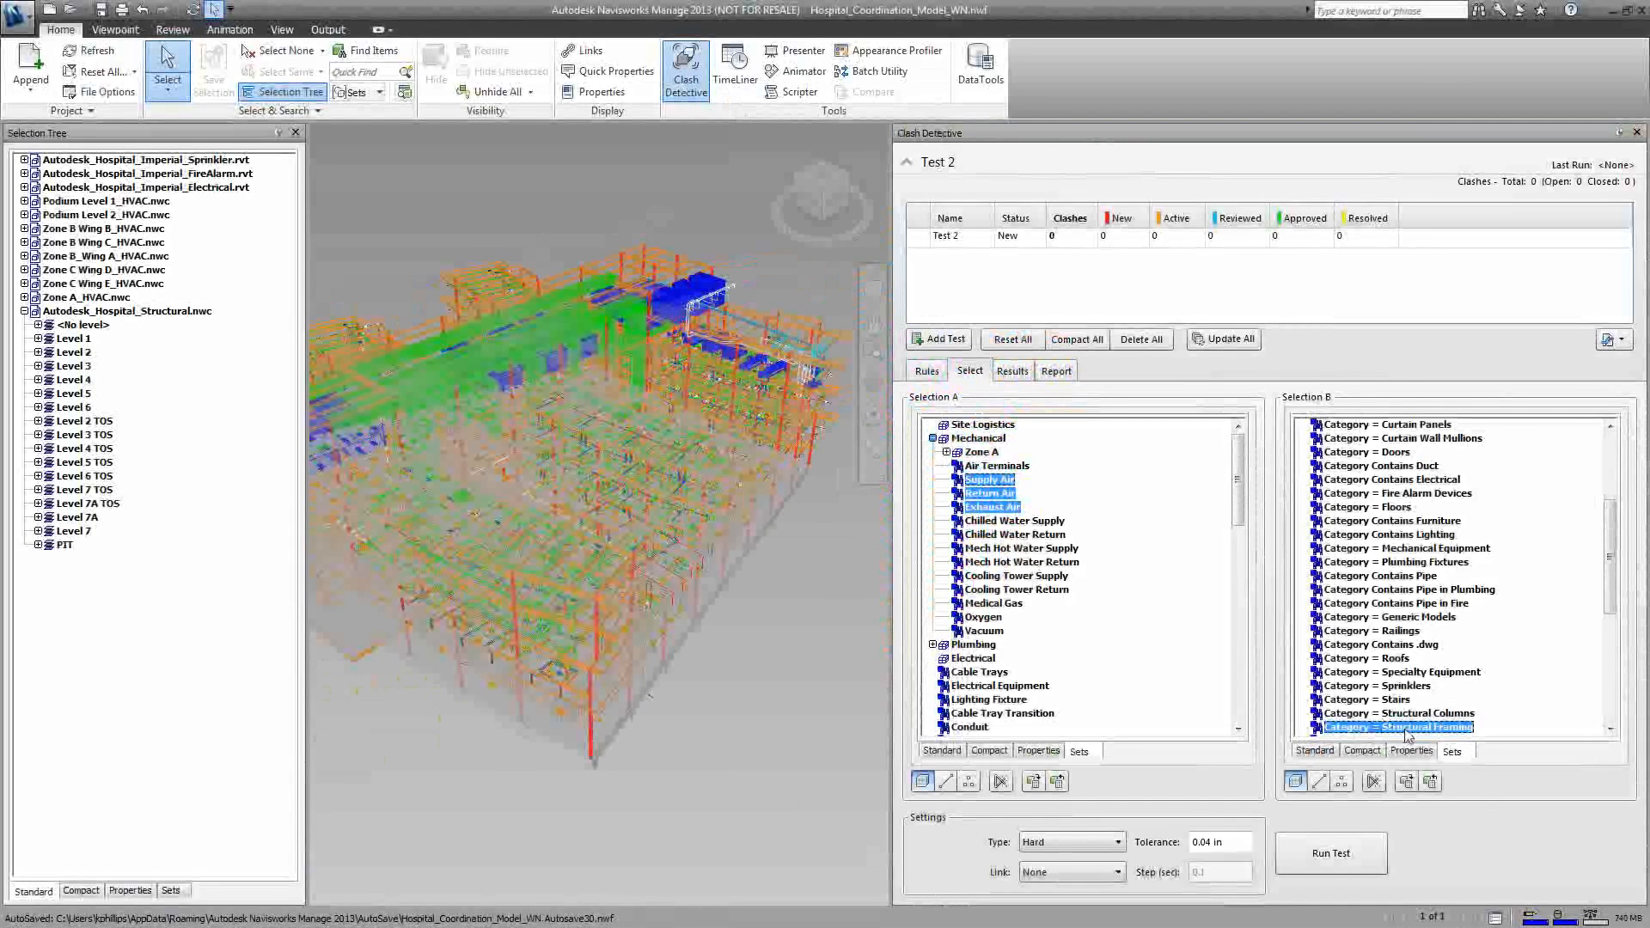
click(1335, 863)
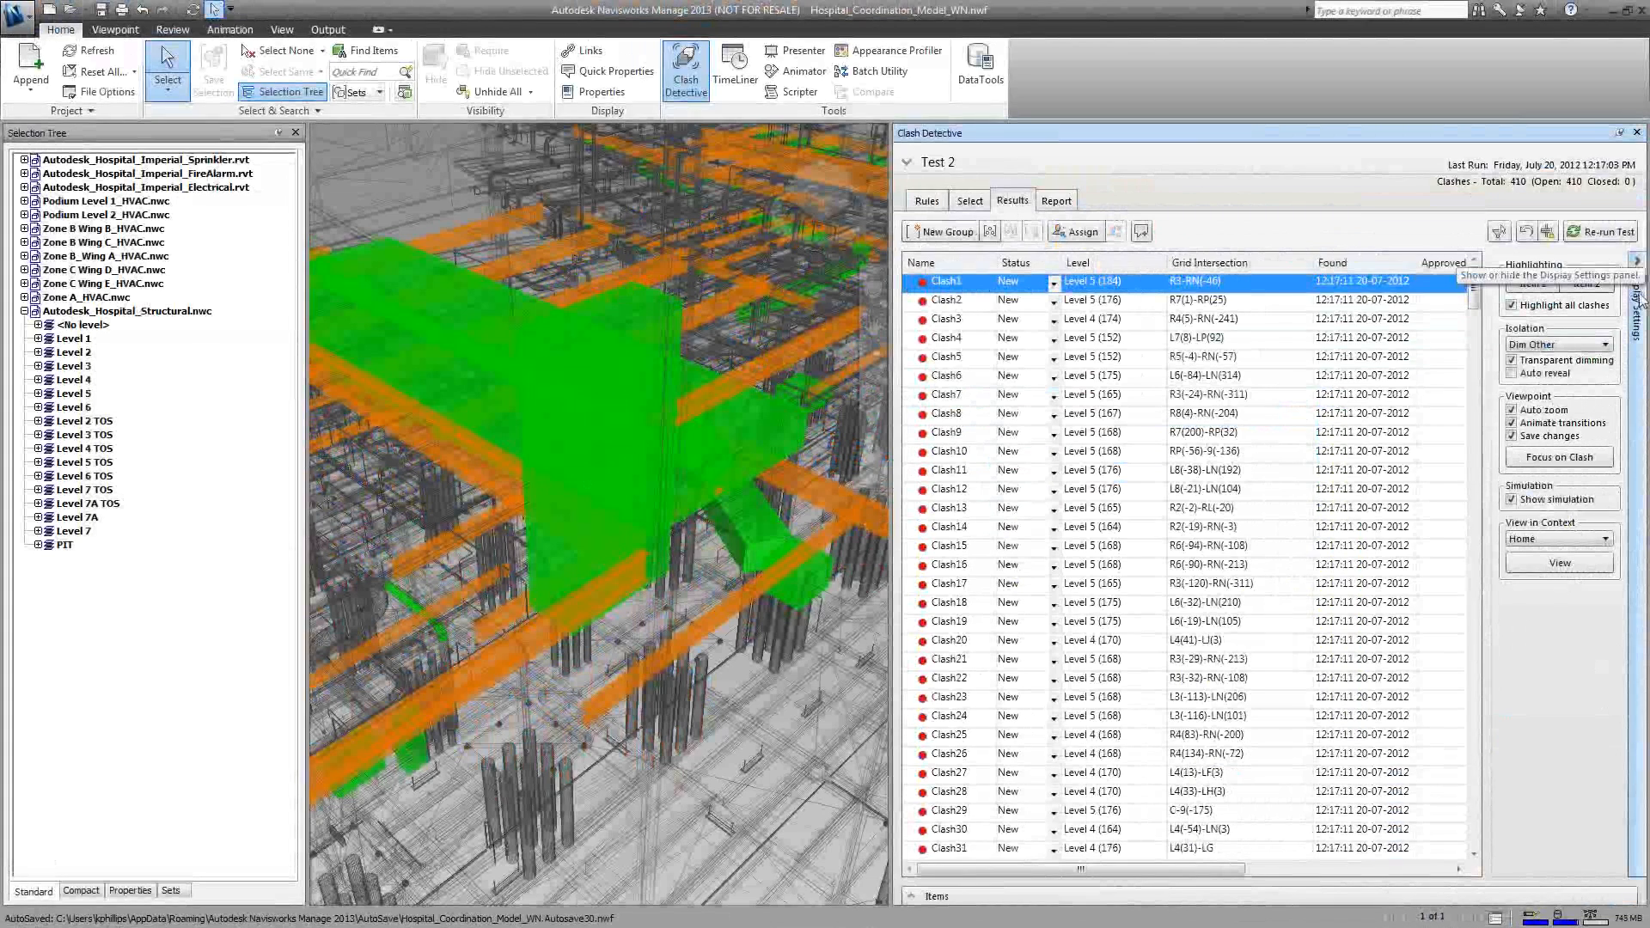
Step: Review the clash display settings and the item details of the two elements involved in Clash1
click(1641, 344)
click(1641, 343)
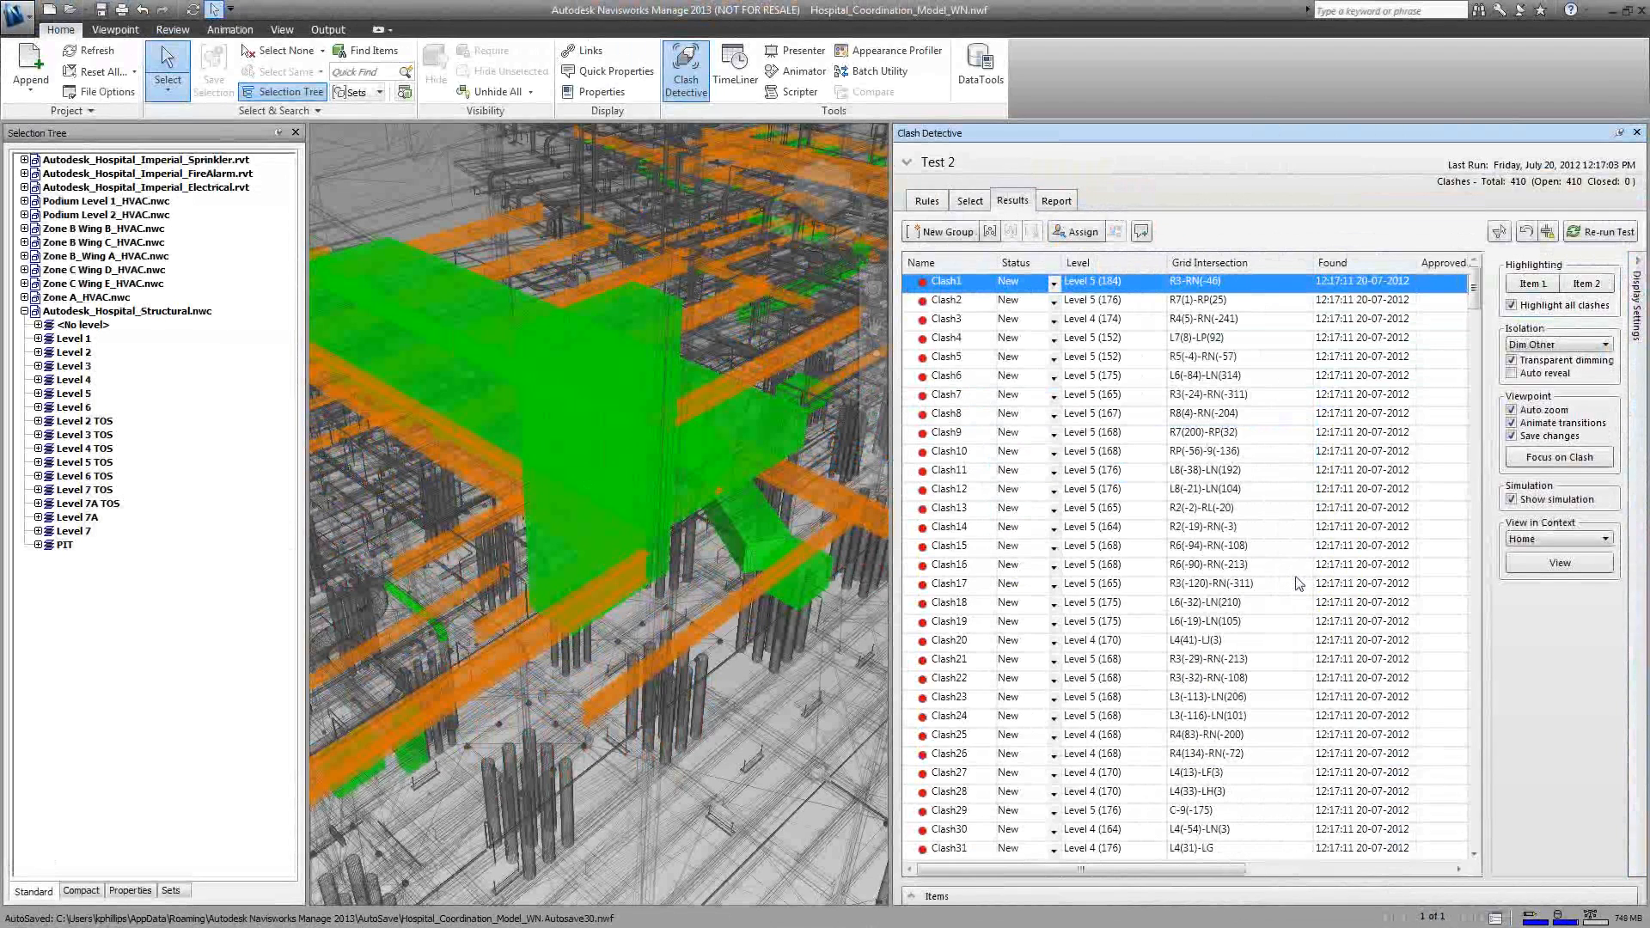
click(1065, 899)
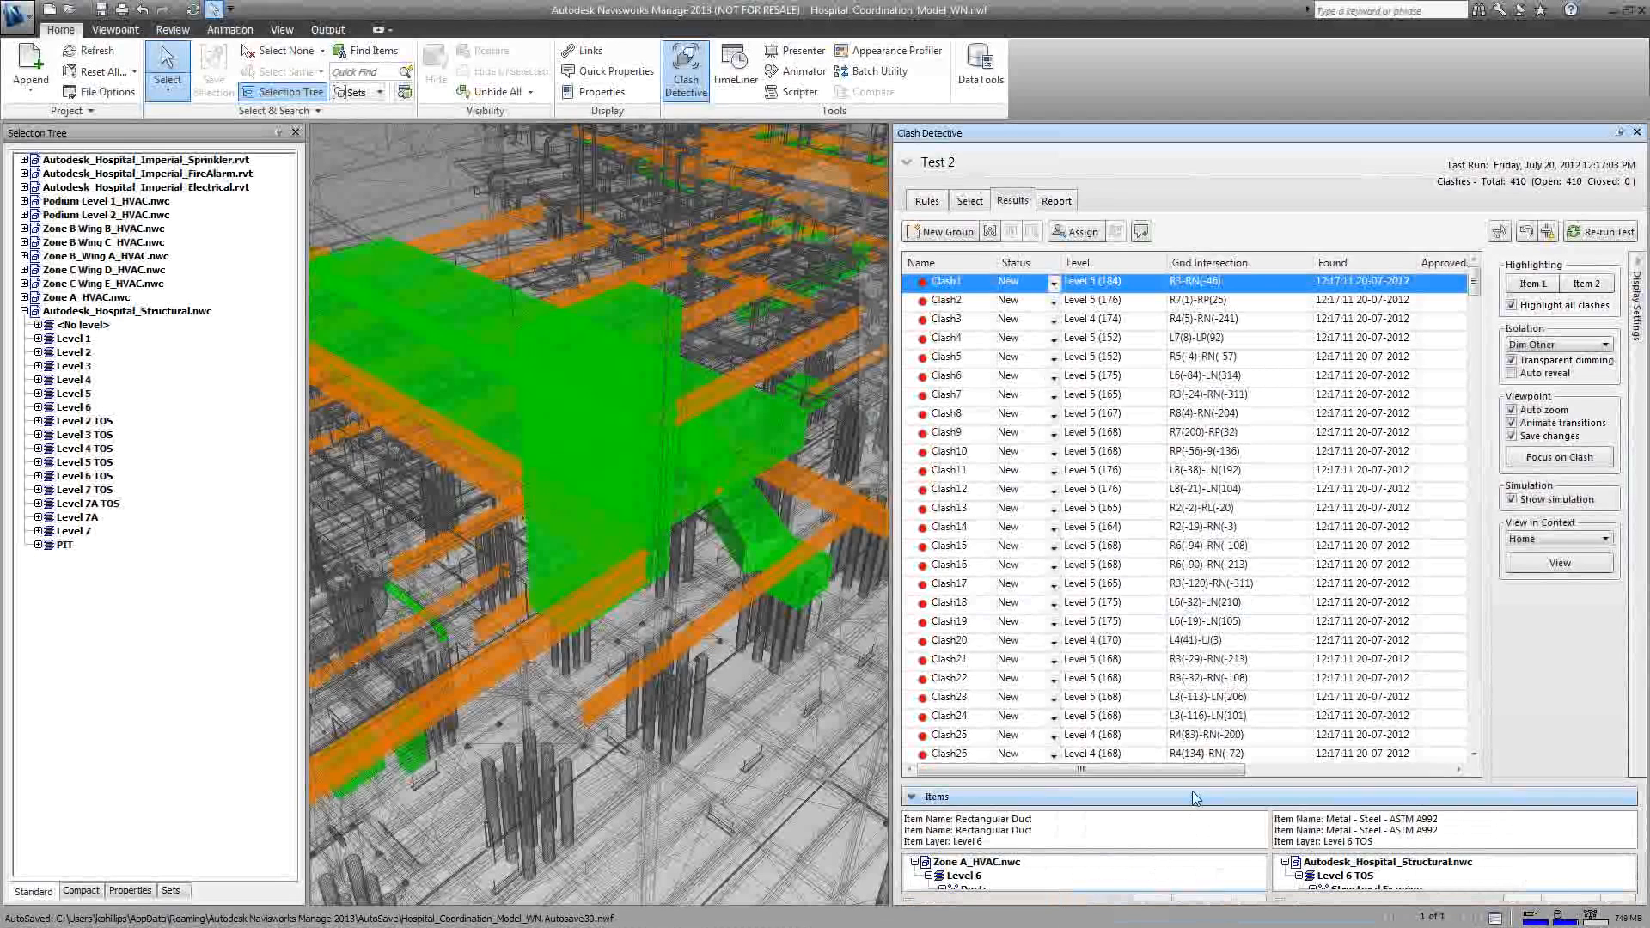
drag(1193, 798, 1199, 726)
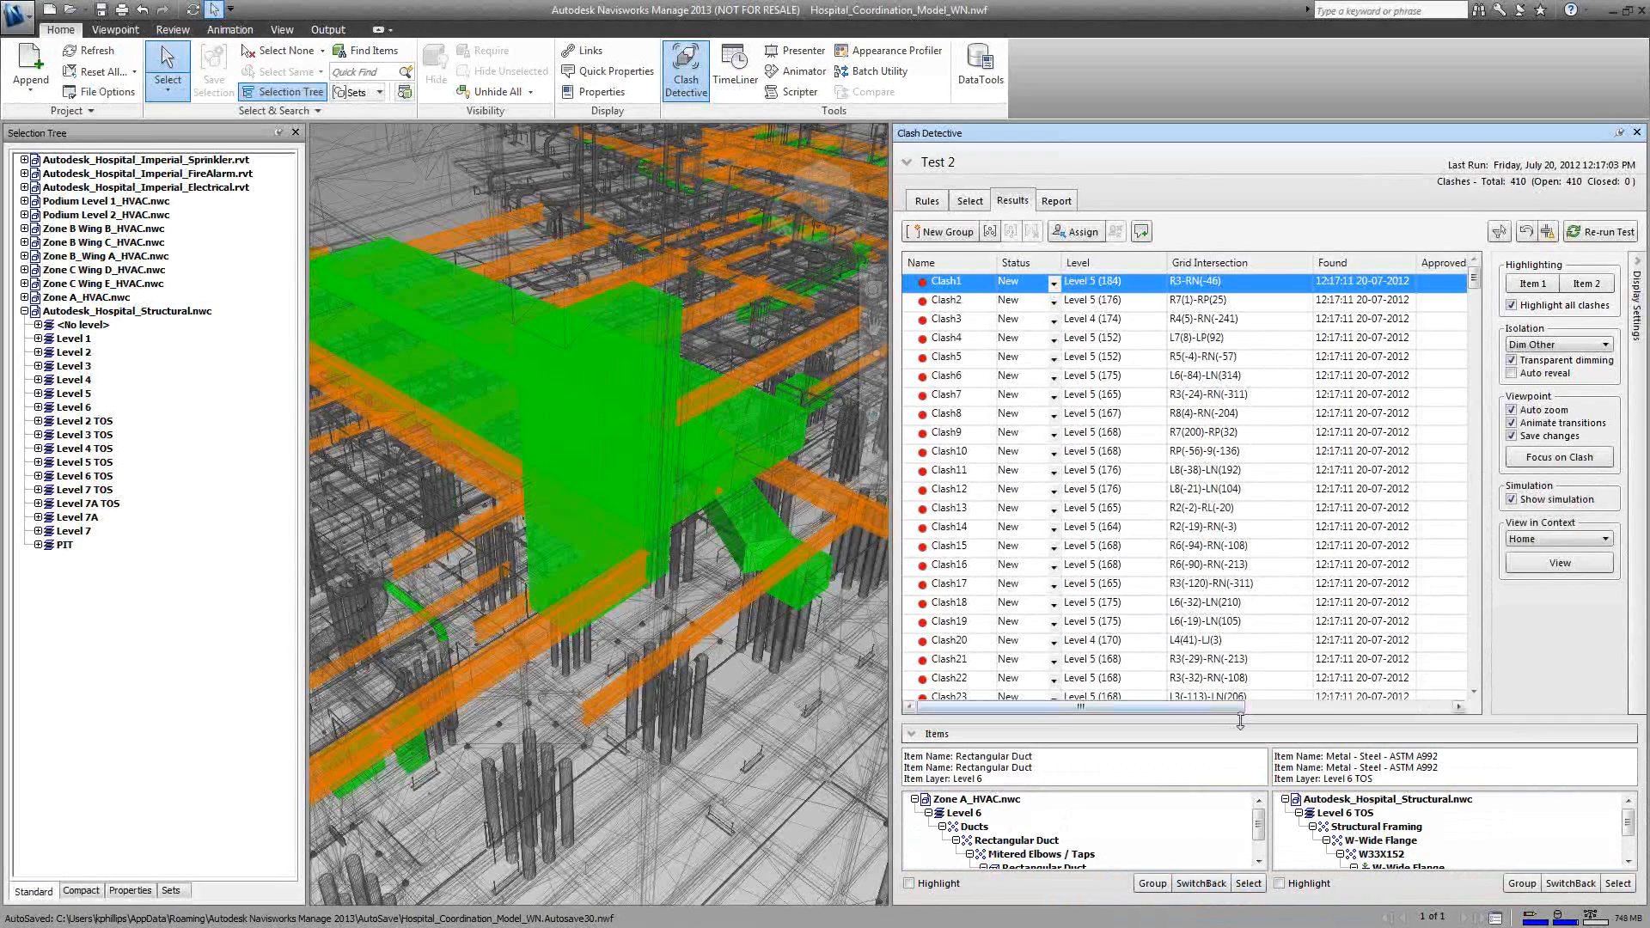
click(1220, 735)
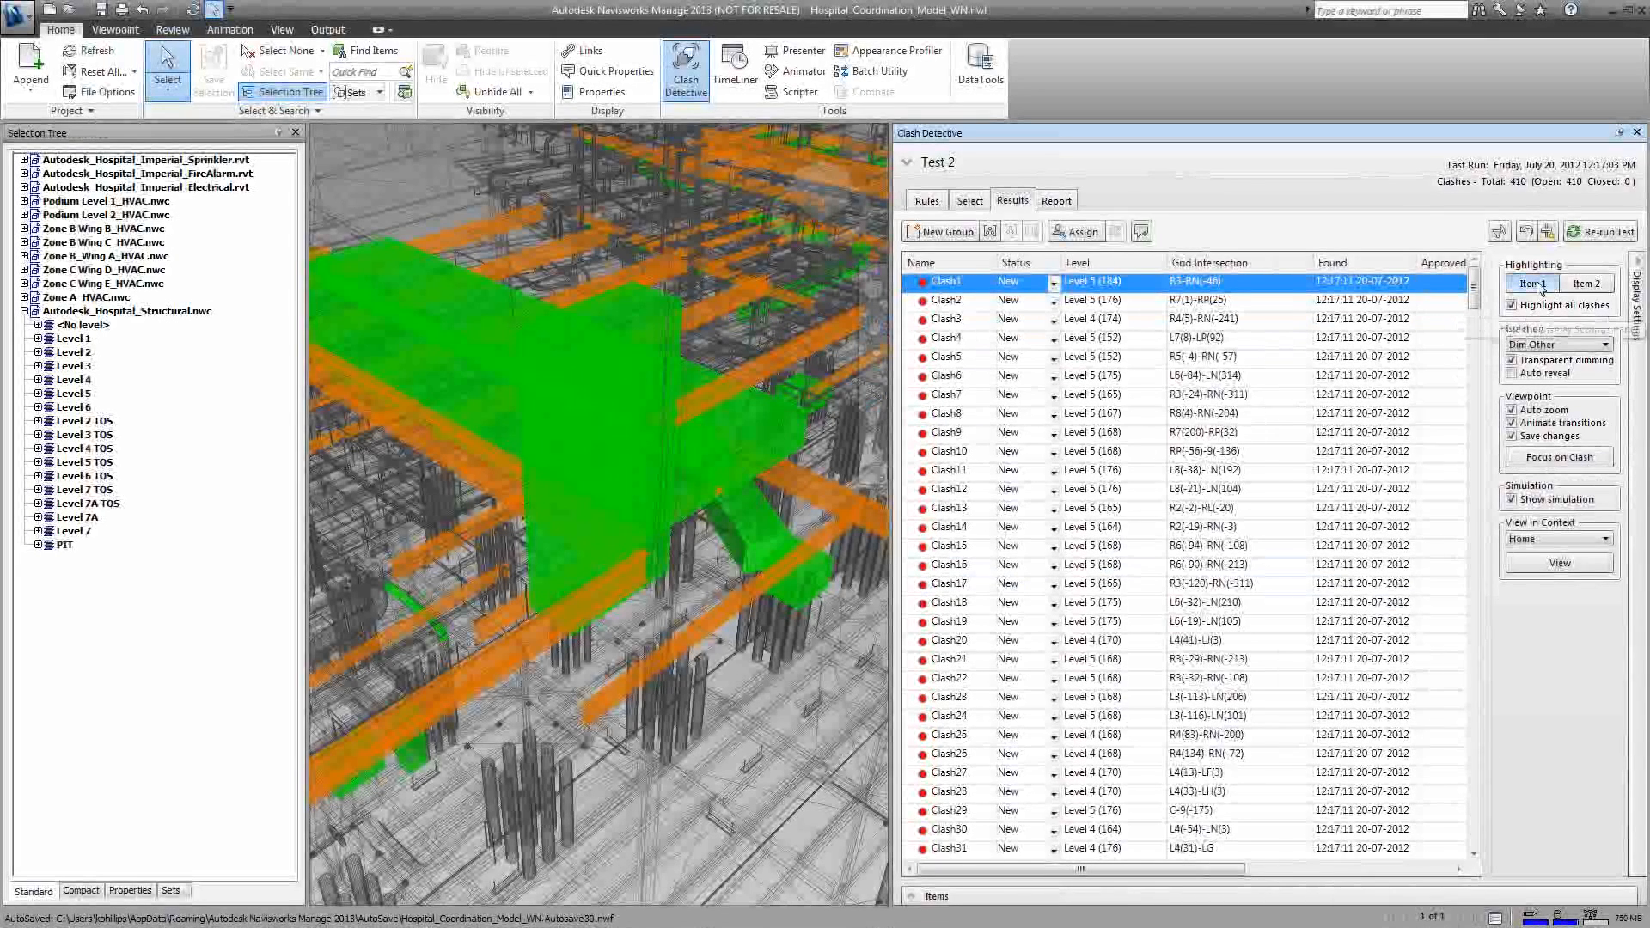
Step: Highlight both Item 1 and Item 2 of Clash1 and turn off highlighting of all clashes
click(1585, 282)
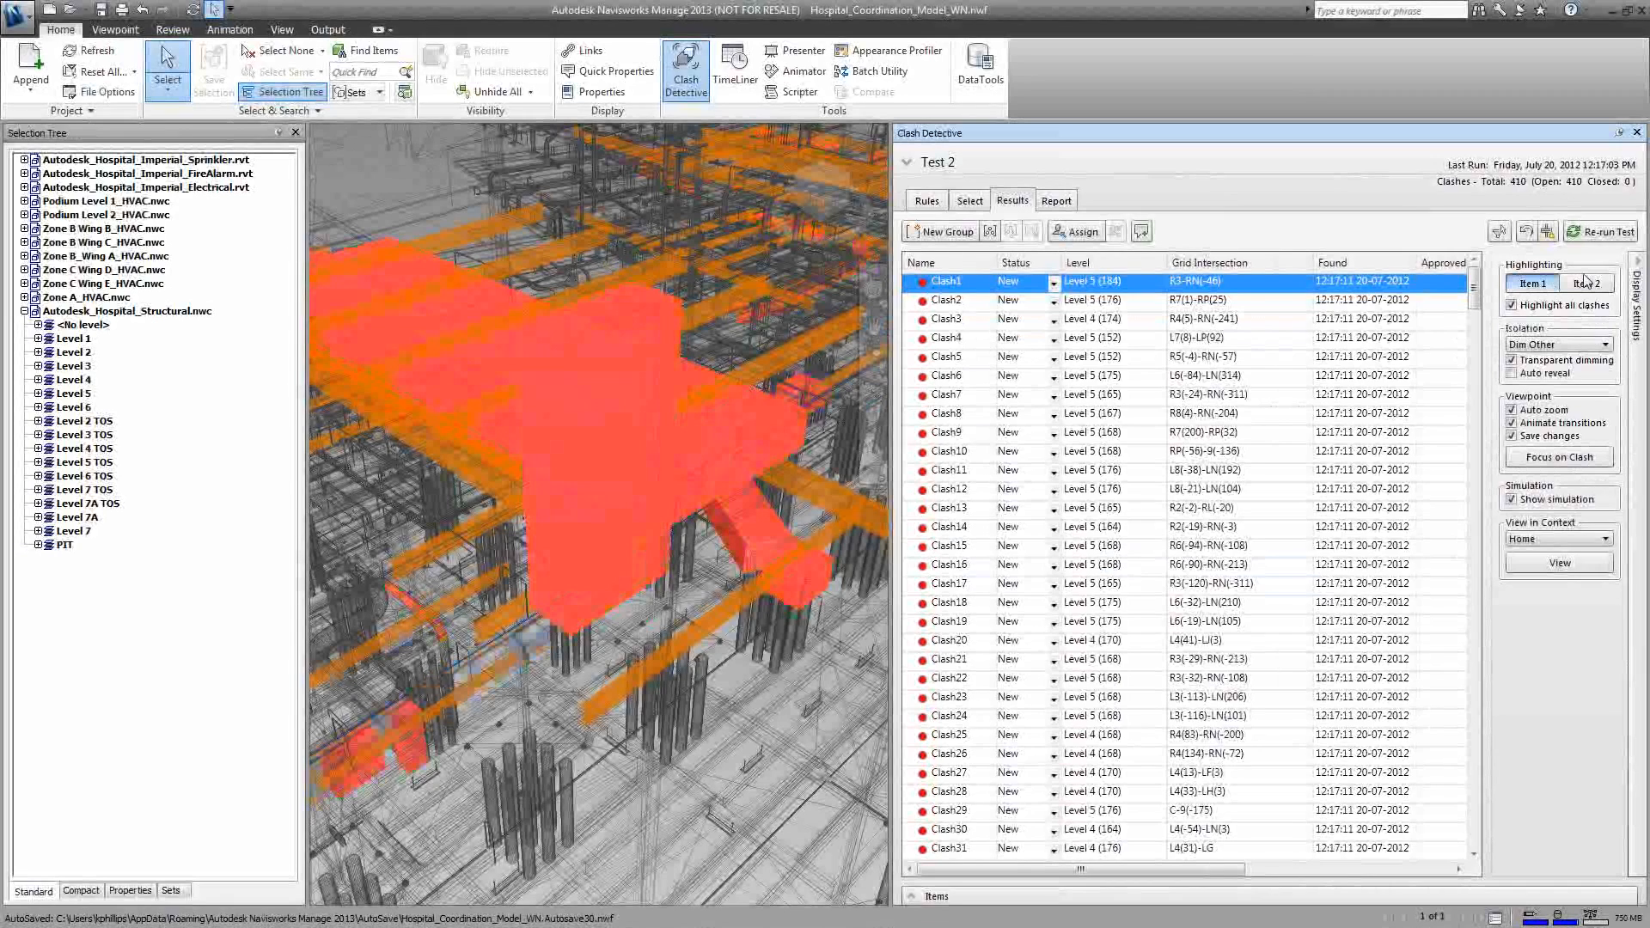
click(1586, 282)
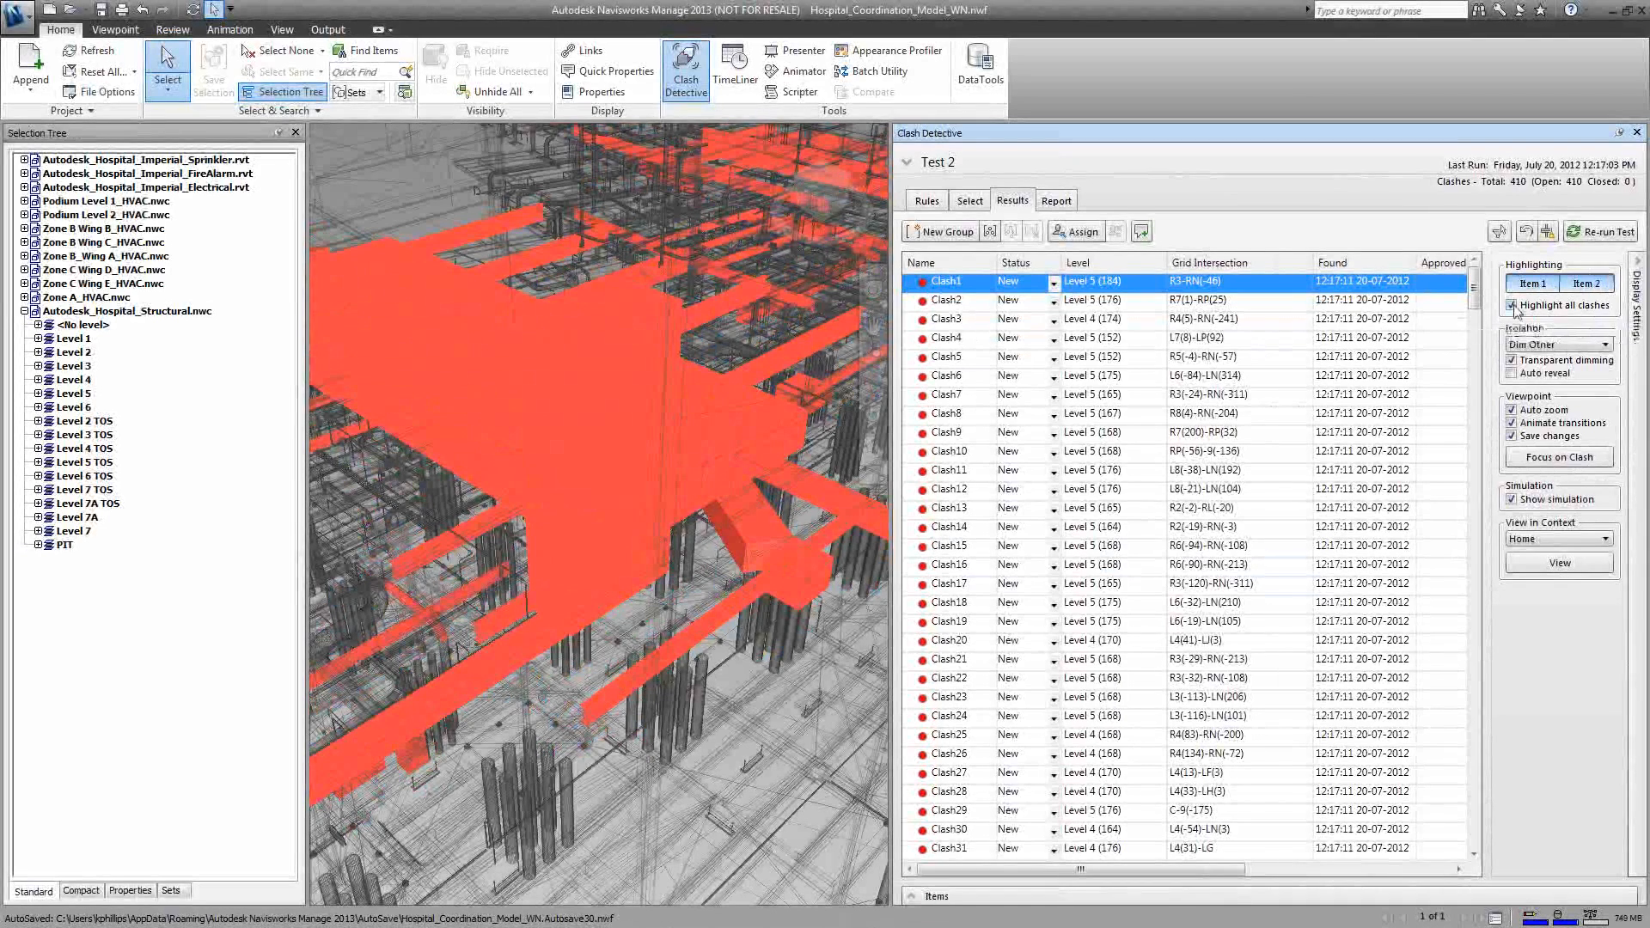
click(1512, 305)
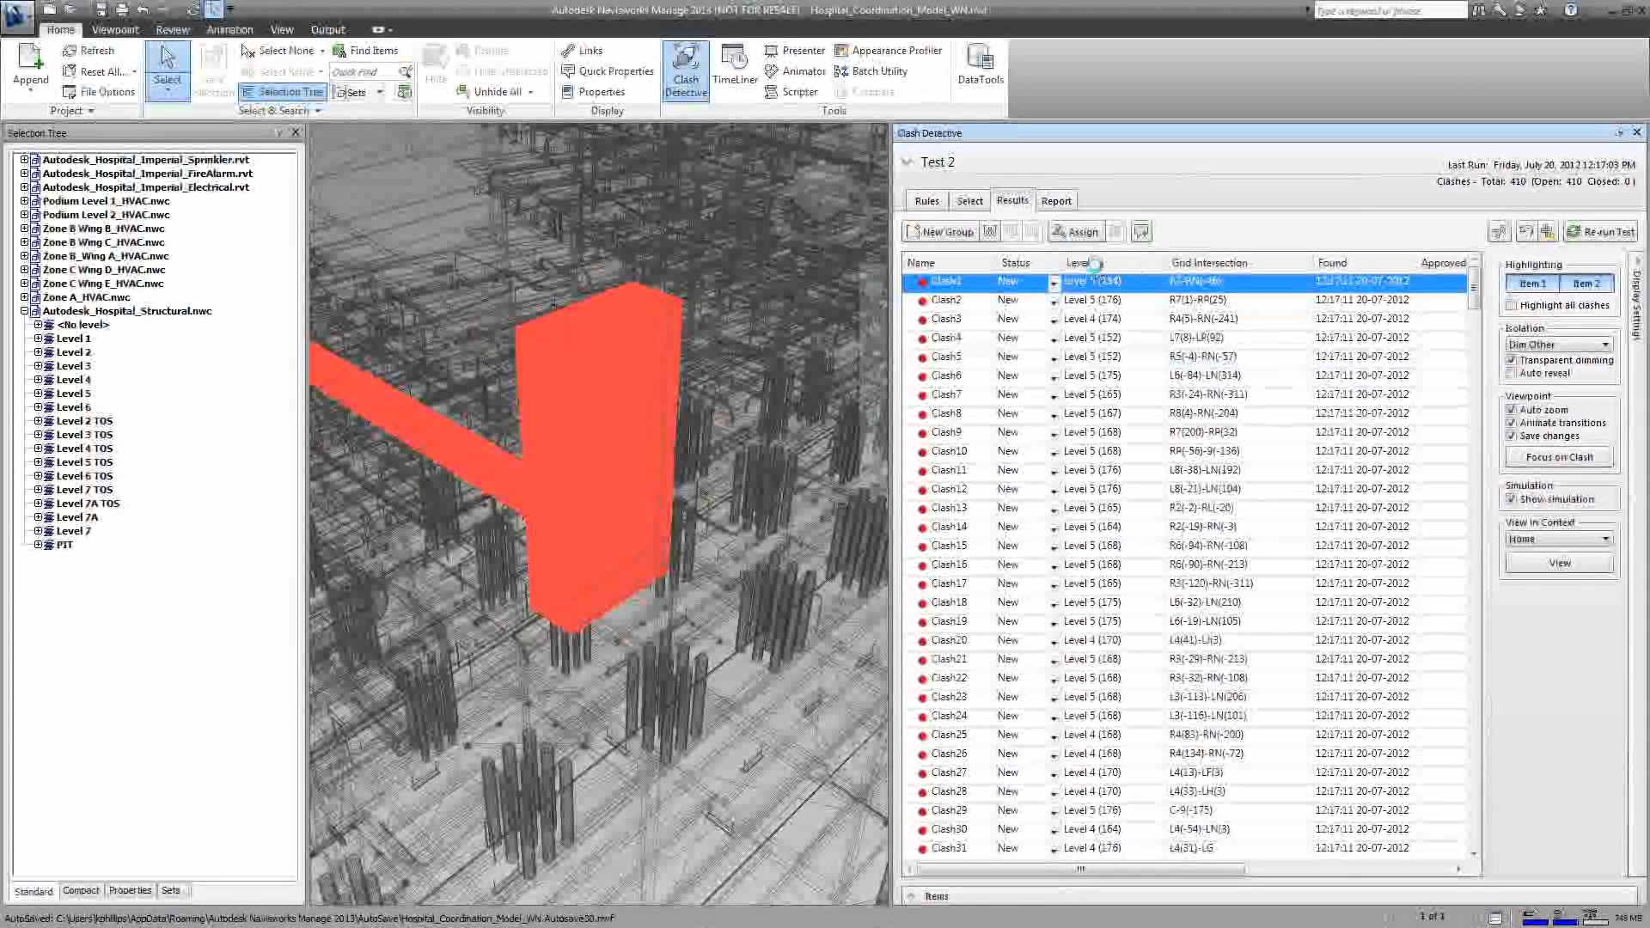
Step: Sort the Test 2 clash results by level, starting from Level 1
click(1095, 266)
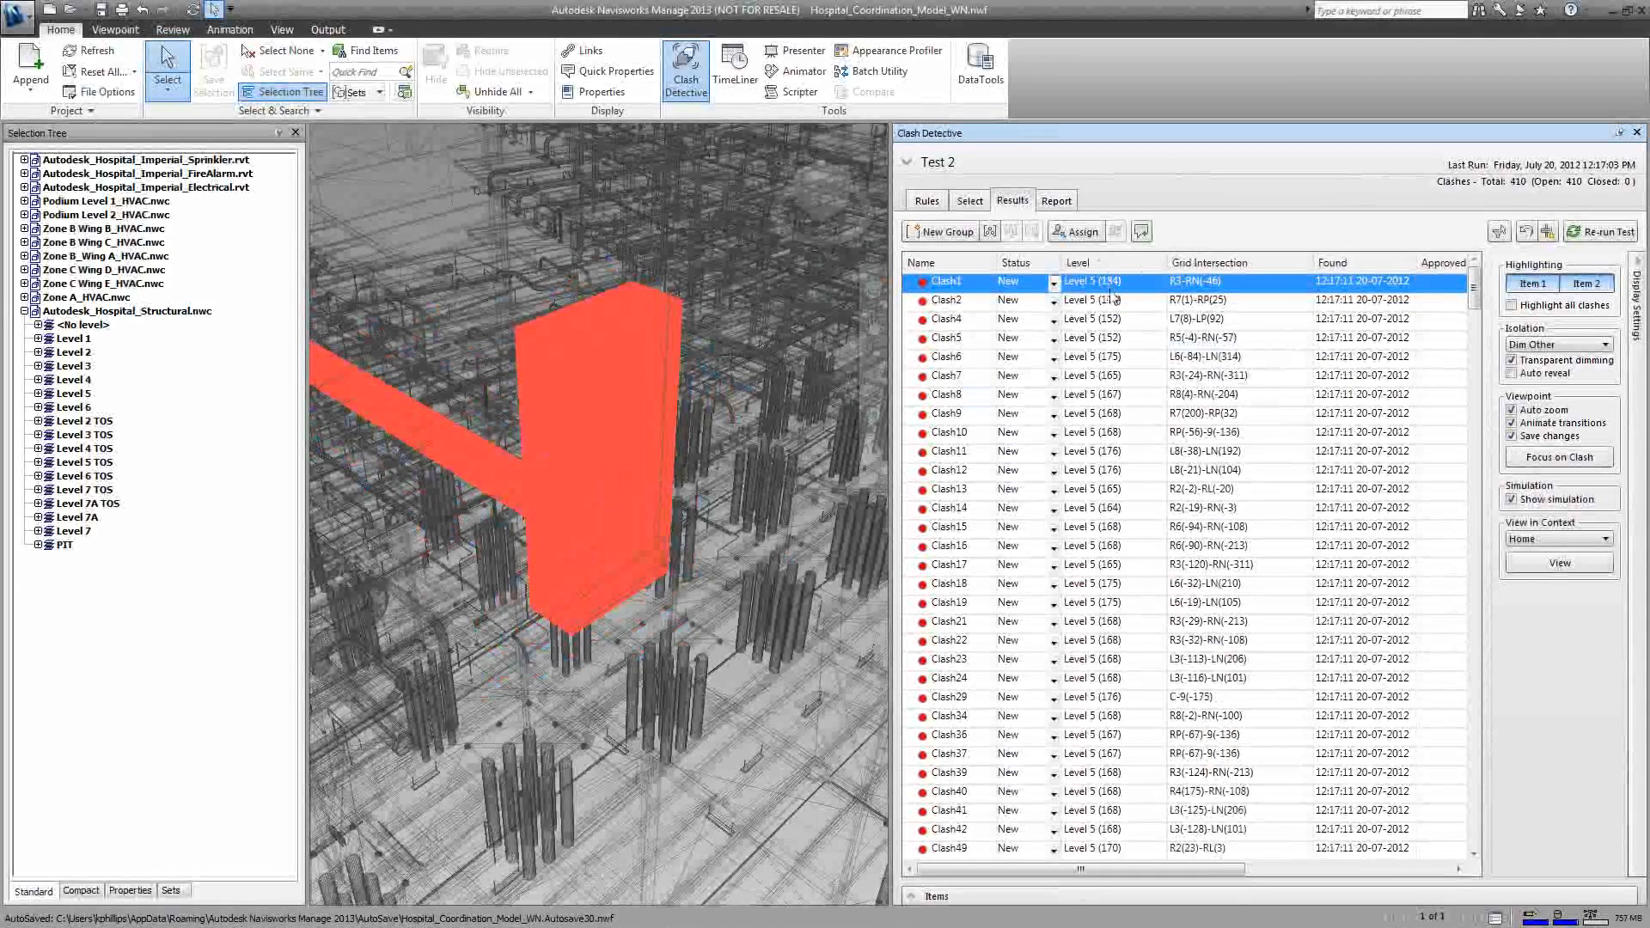
click(1103, 265)
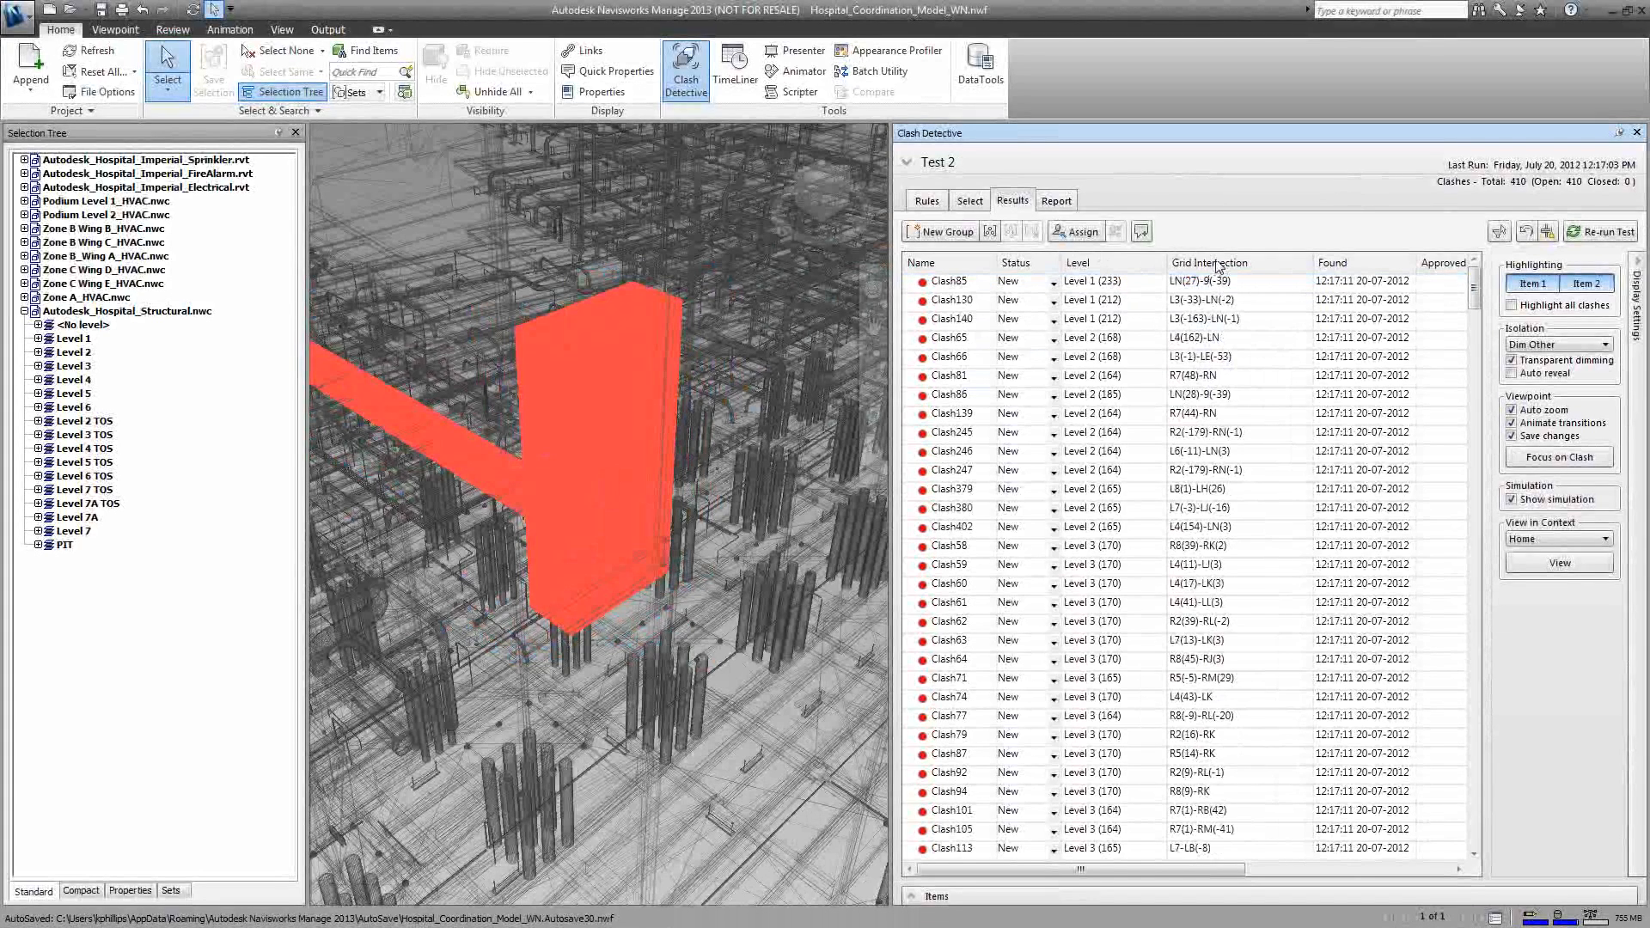
Step: Turn on the grid display using the Autodesk_Hospital_Structural grid system
click(283, 30)
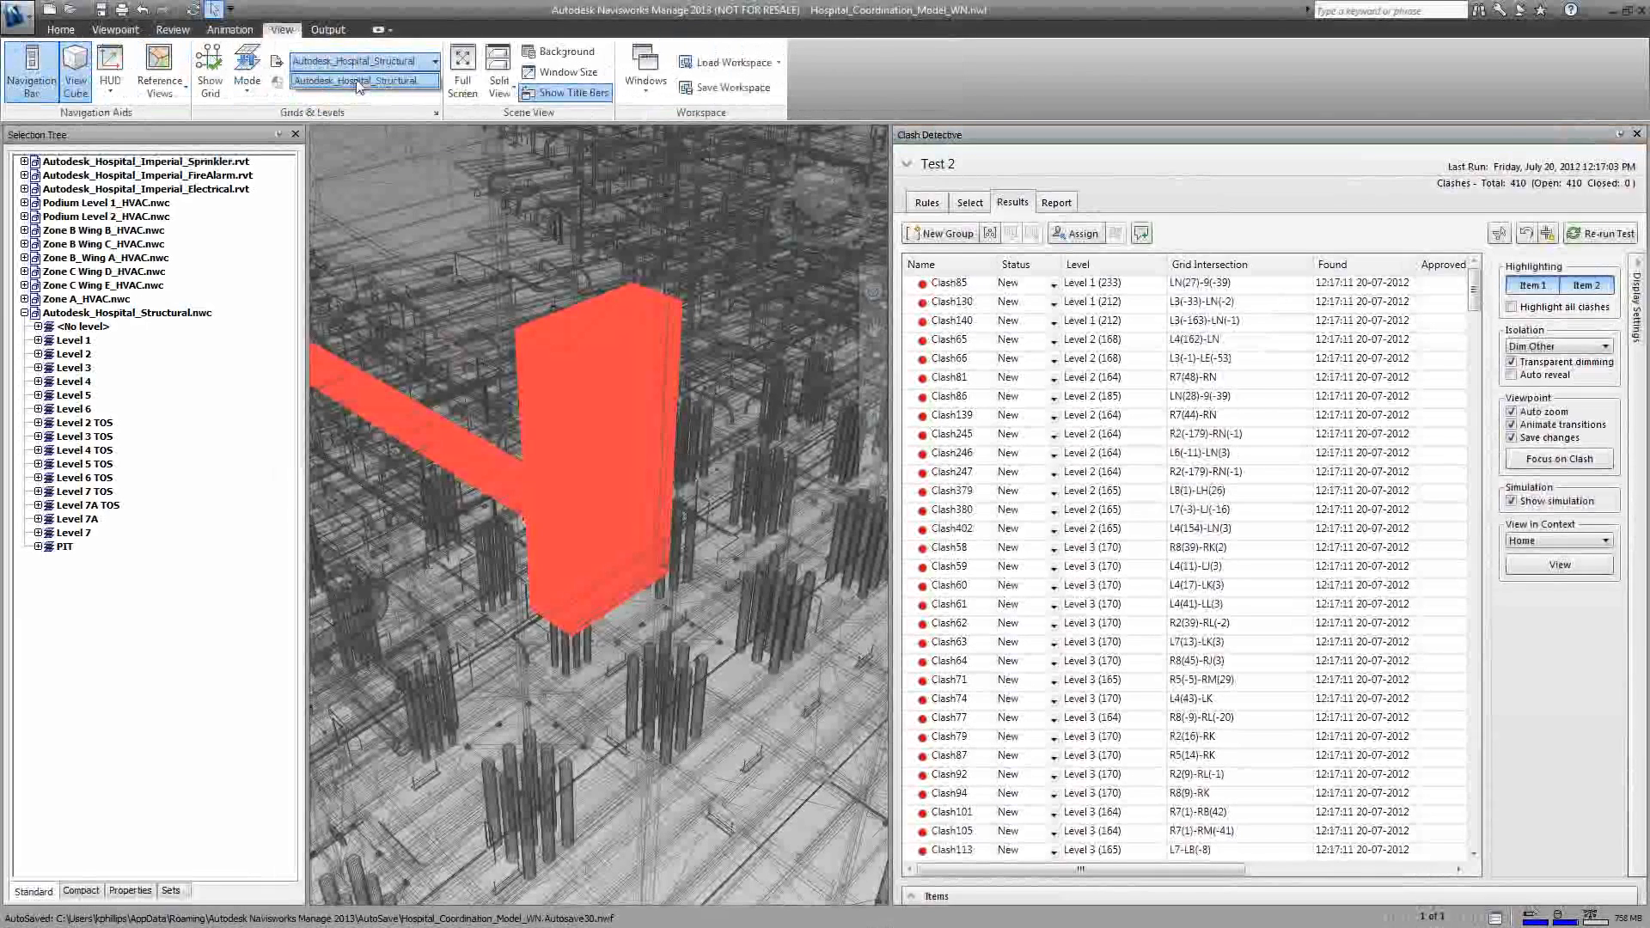
click(212, 66)
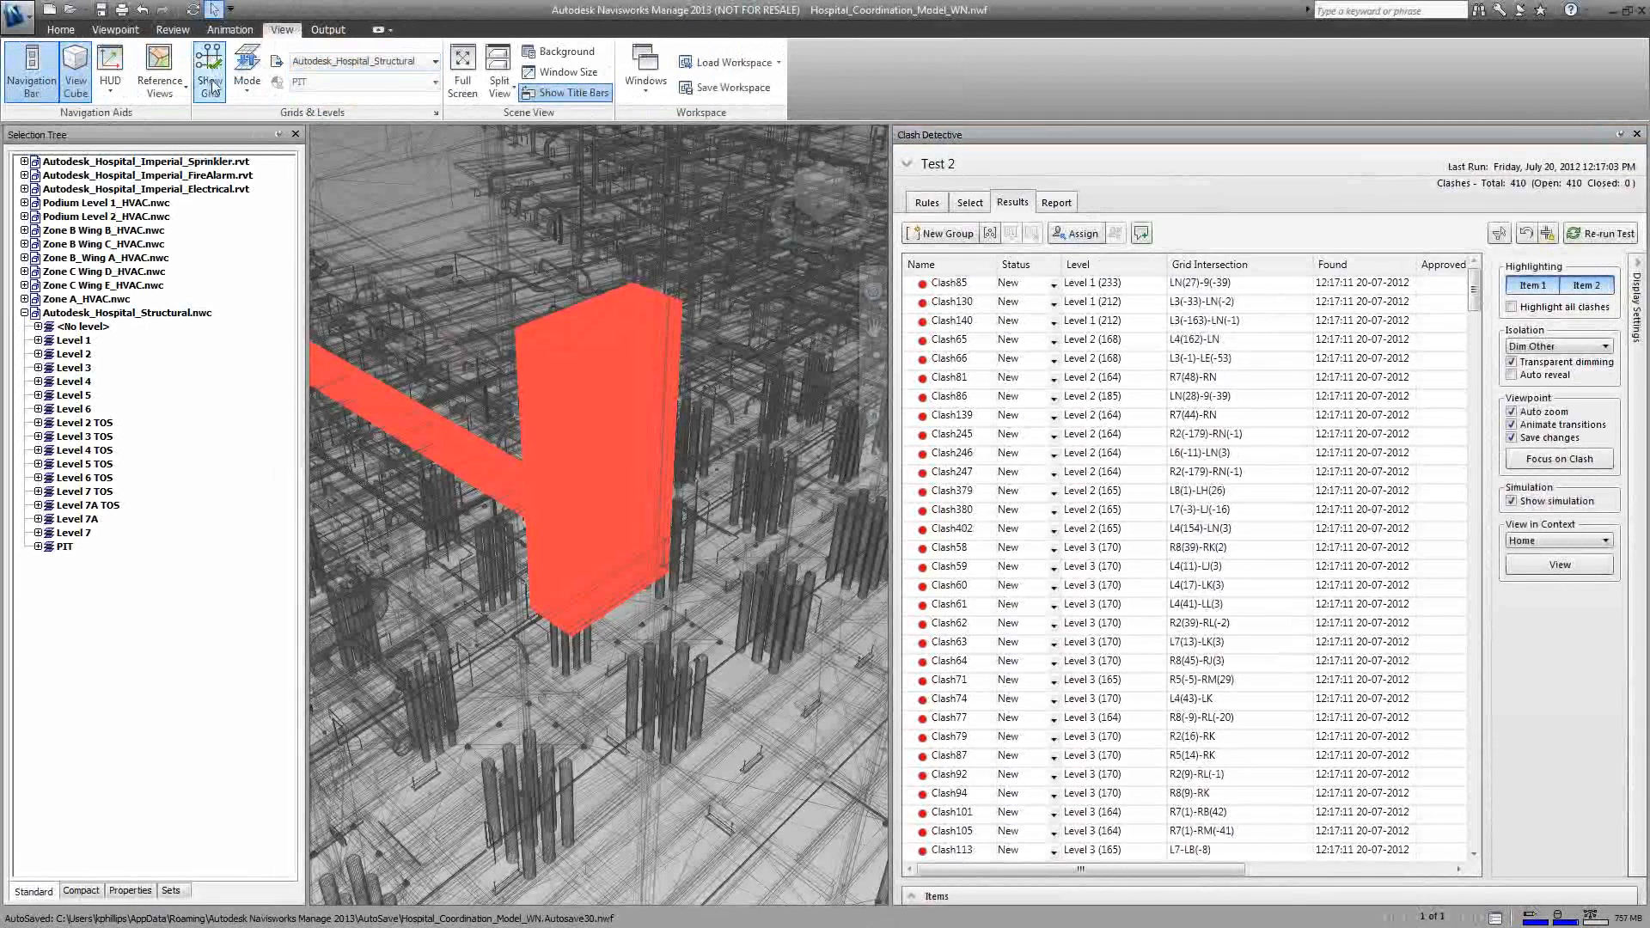
click(208, 76)
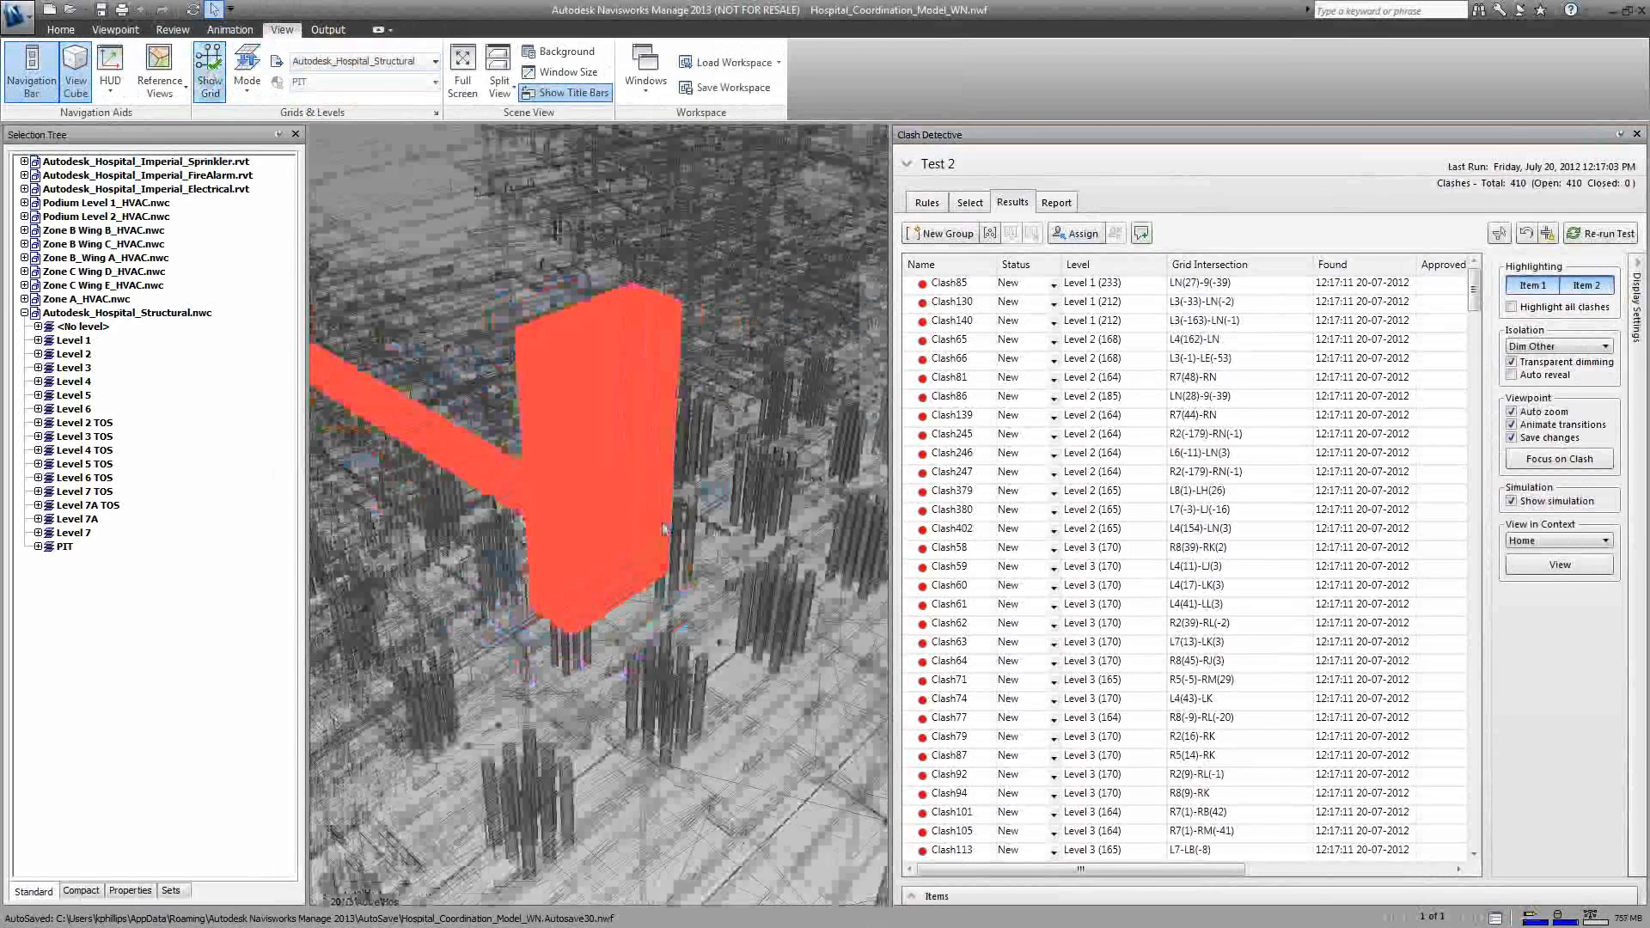
Step: Examine the grid lines above and below the viewpoint around the clash from several heights in the model
shift+middle_drag(662, 526, 656, 452)
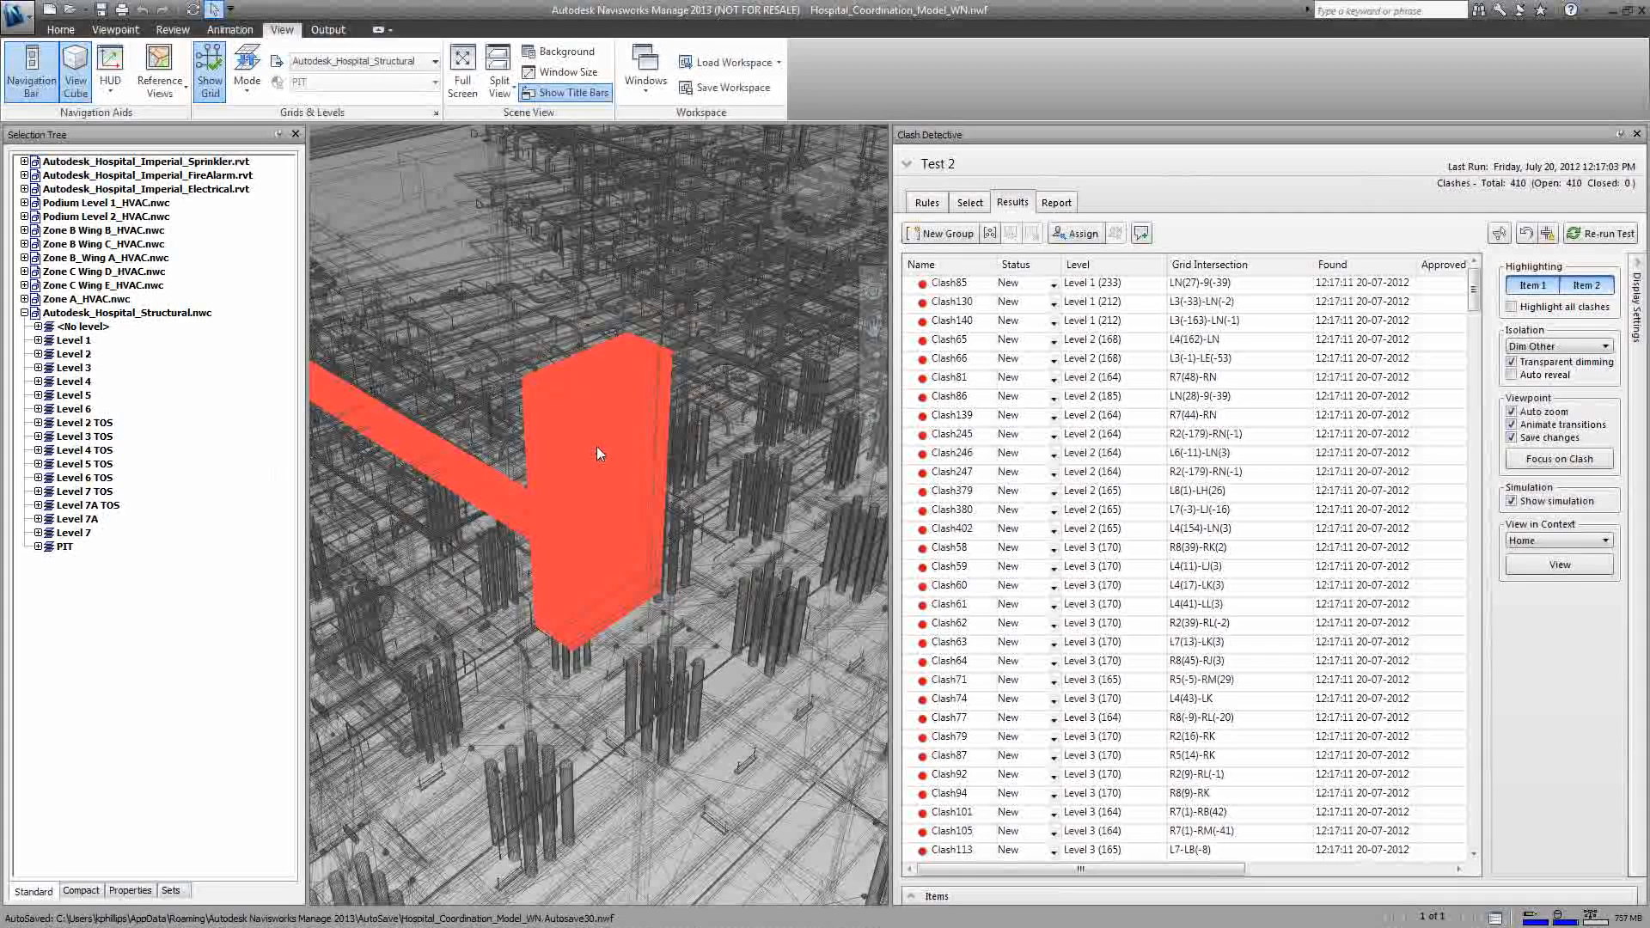
shift+middle_drag(596, 446, 329, 290)
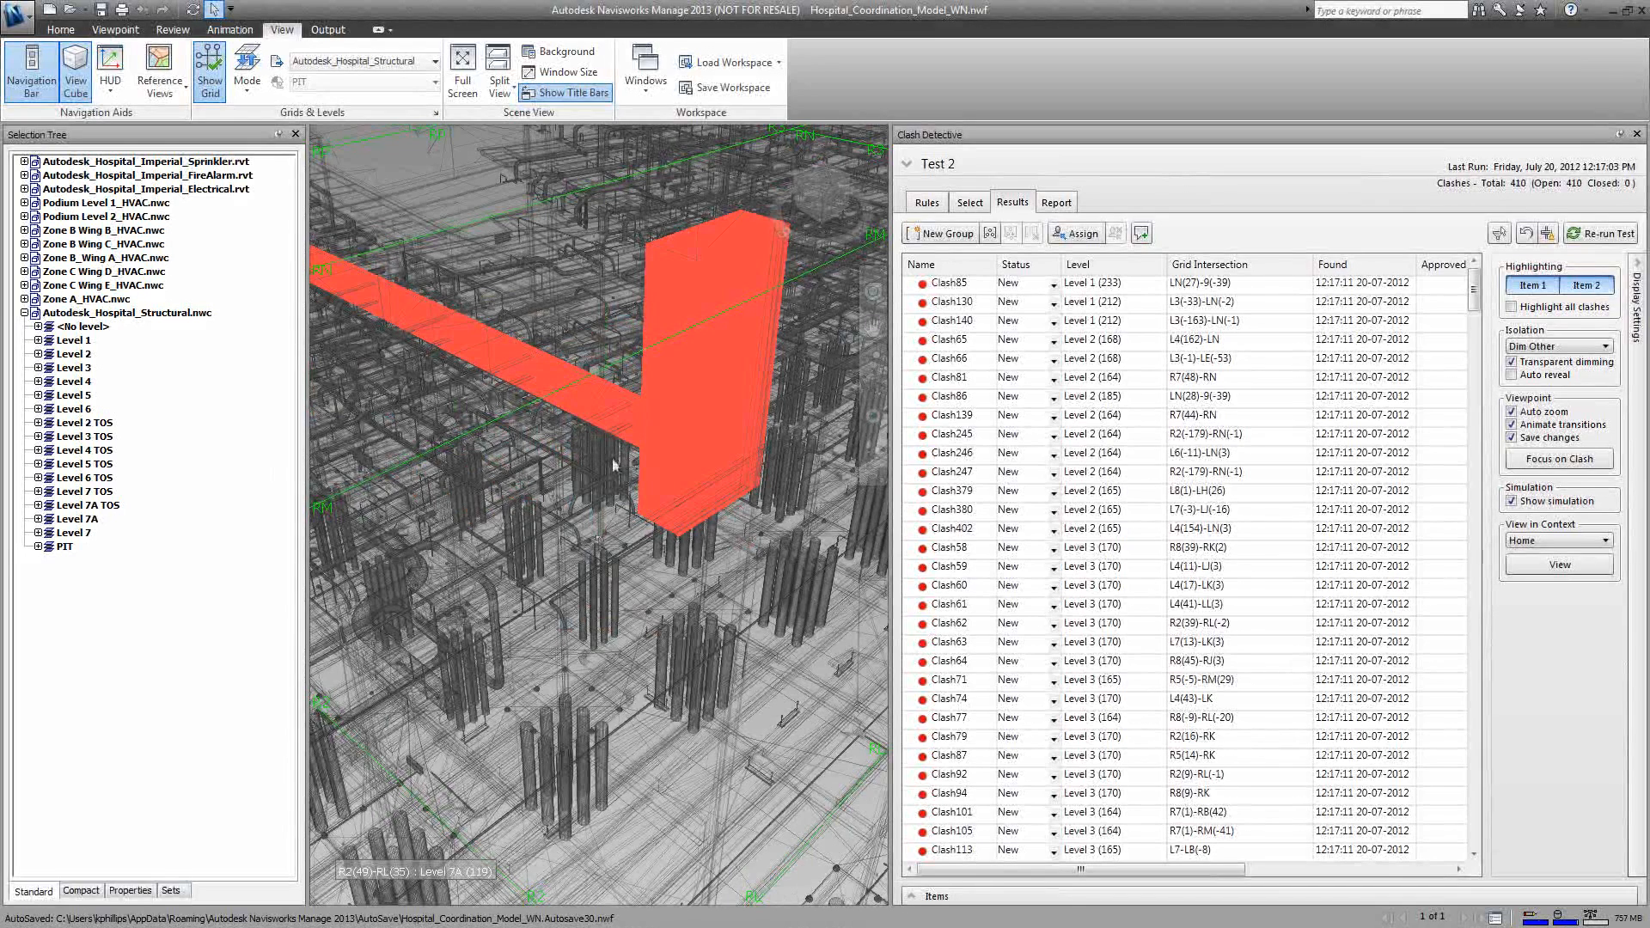
scroll(613, 465, up, 5)
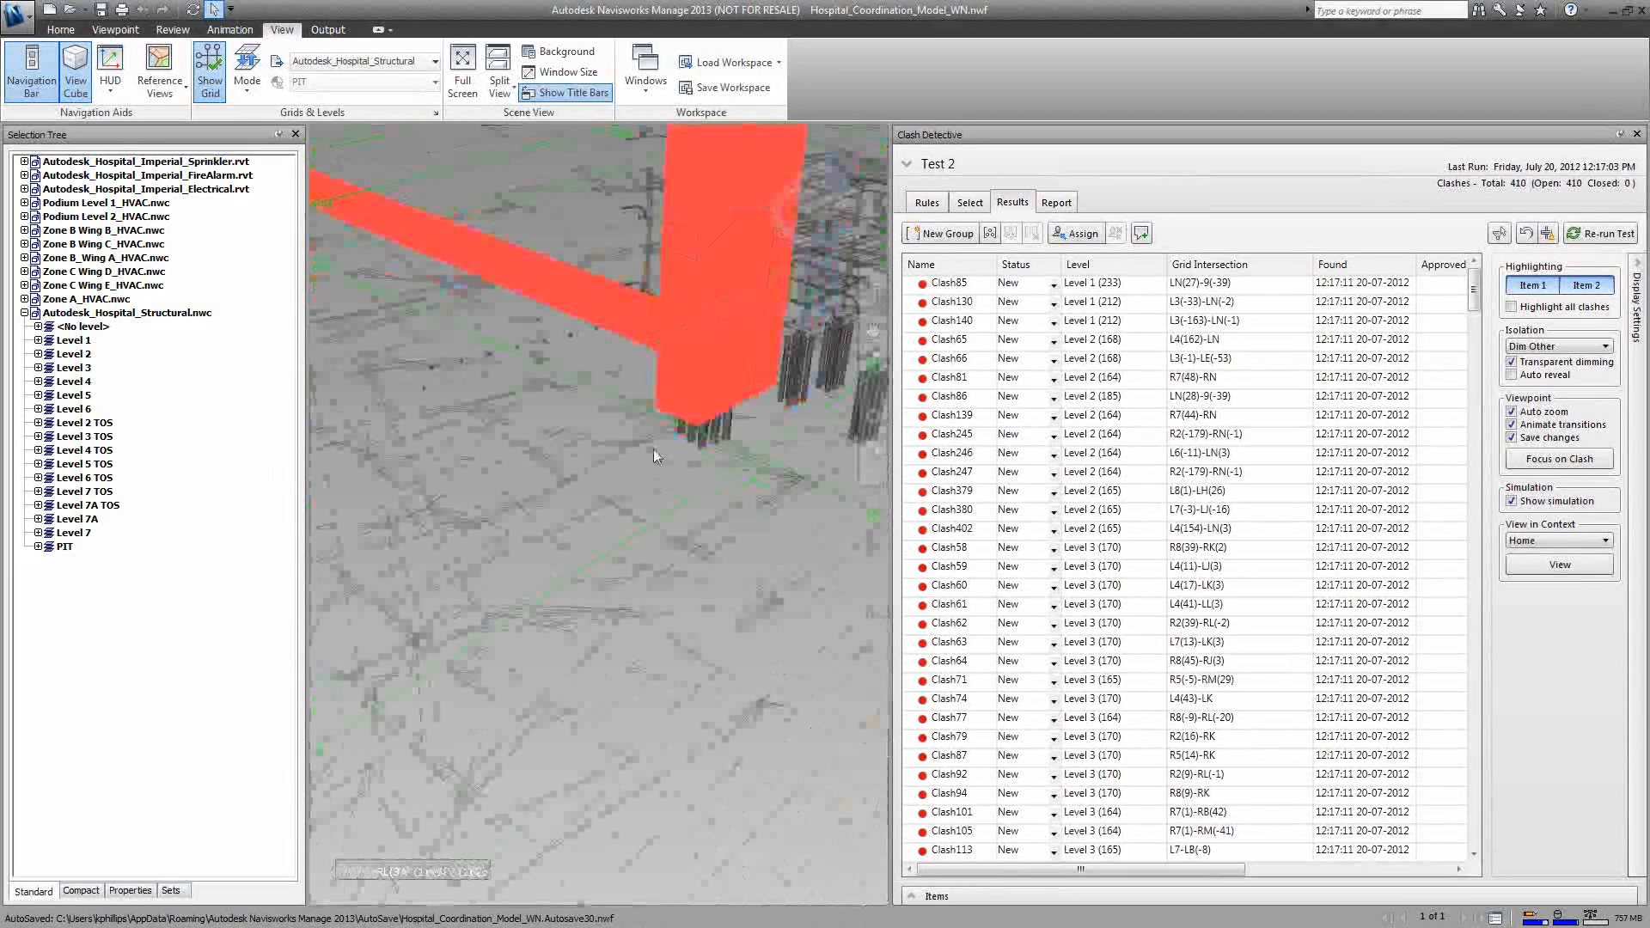
scroll(654, 448, down, 3)
scroll(615, 415, up, 4)
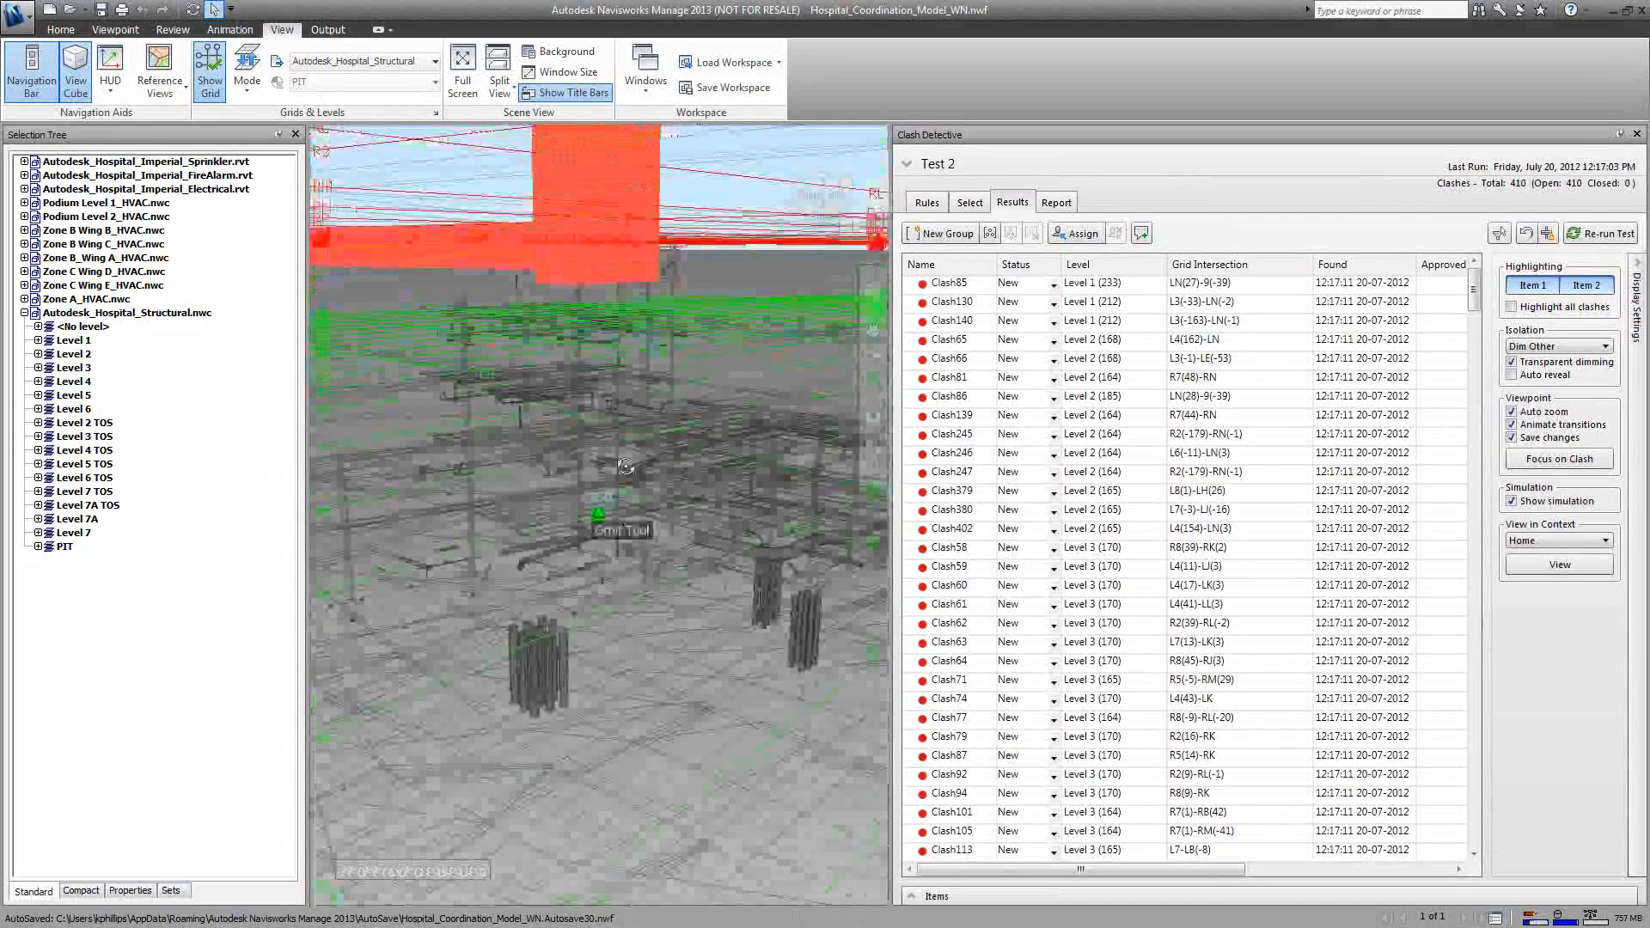
middle_drag(619, 500, 630, 461)
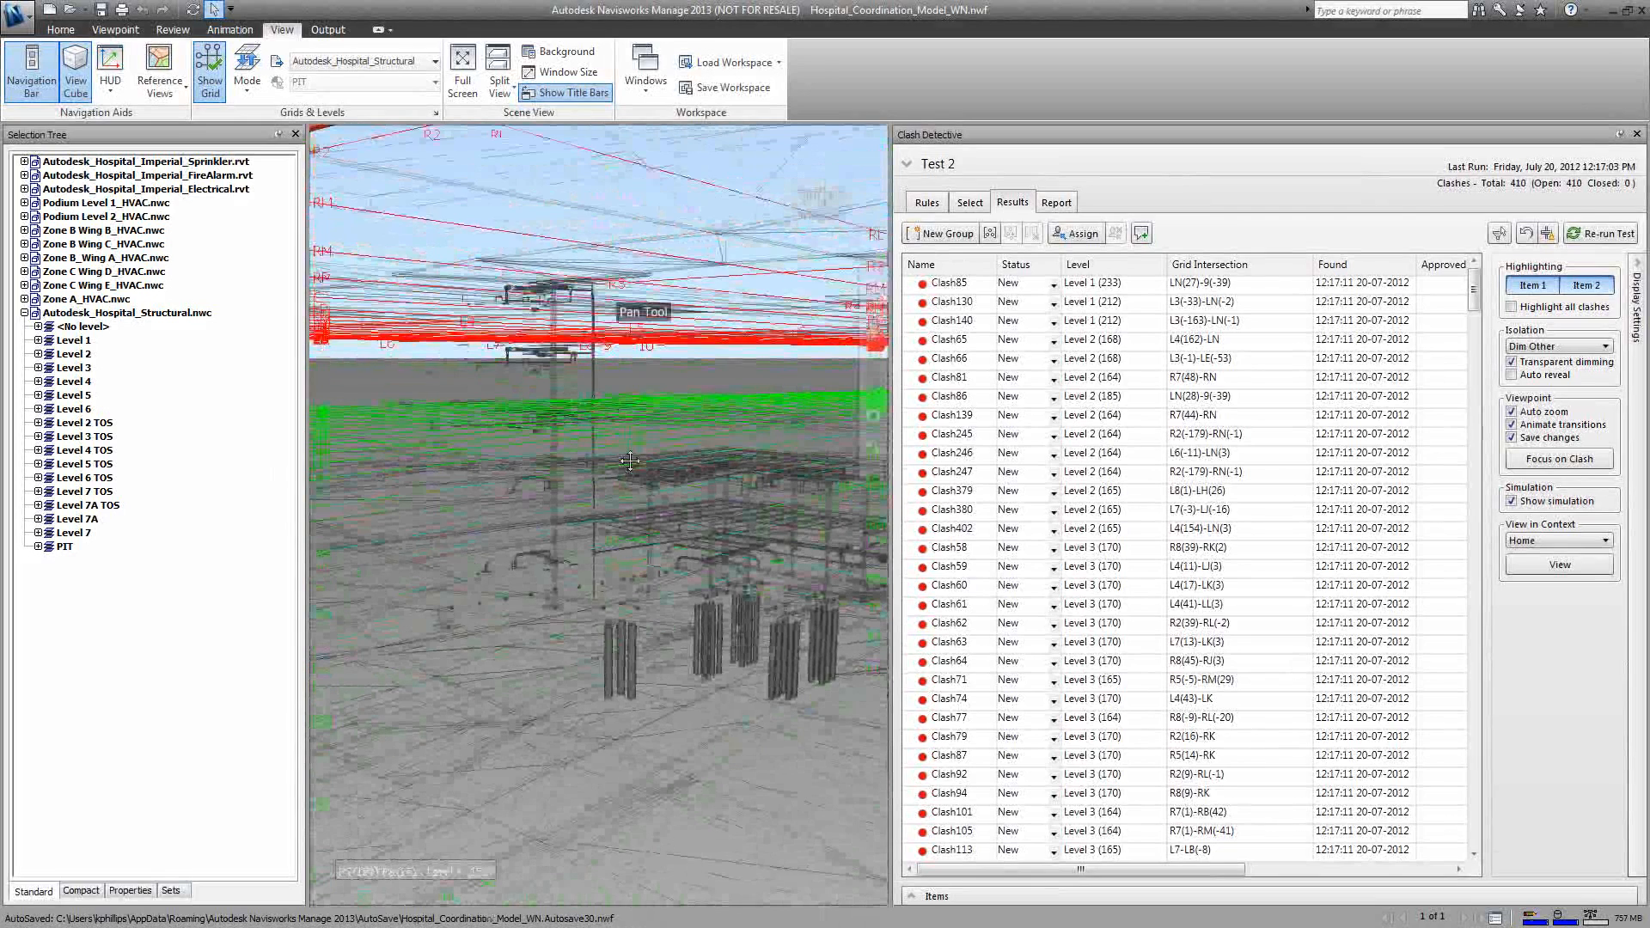
scroll(636, 451, up, 2)
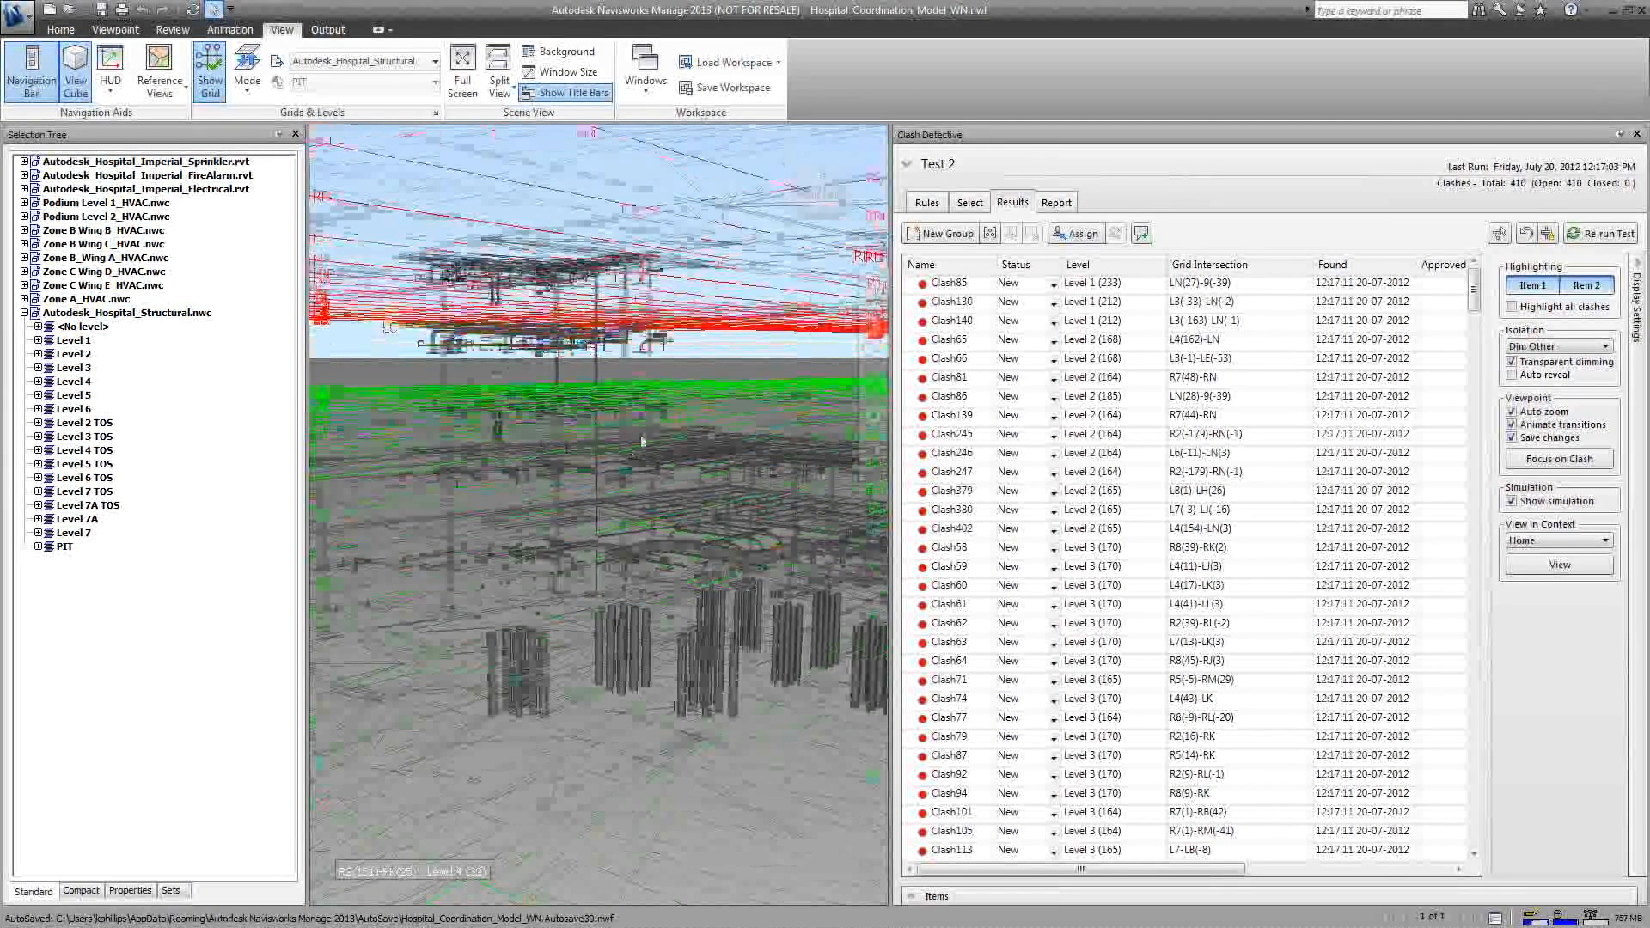
shift+middle_drag(642, 441, 630, 477)
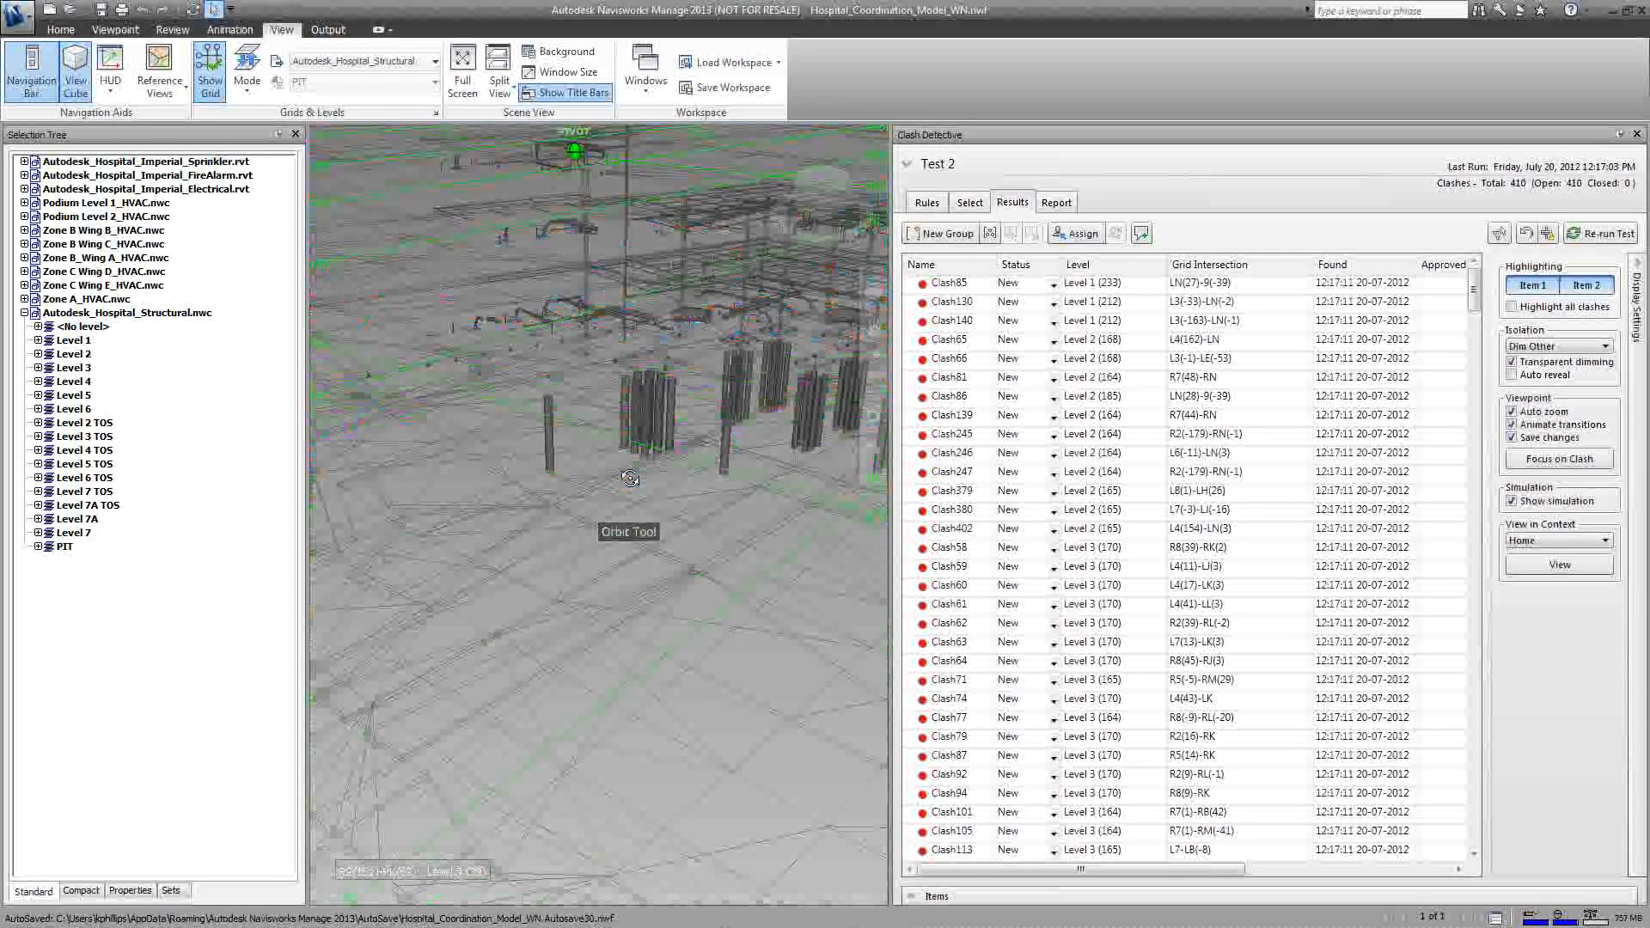
Step: Close the Clash Detective window to free the full view of the hospital model
middle_drag(630, 478, 550, 478)
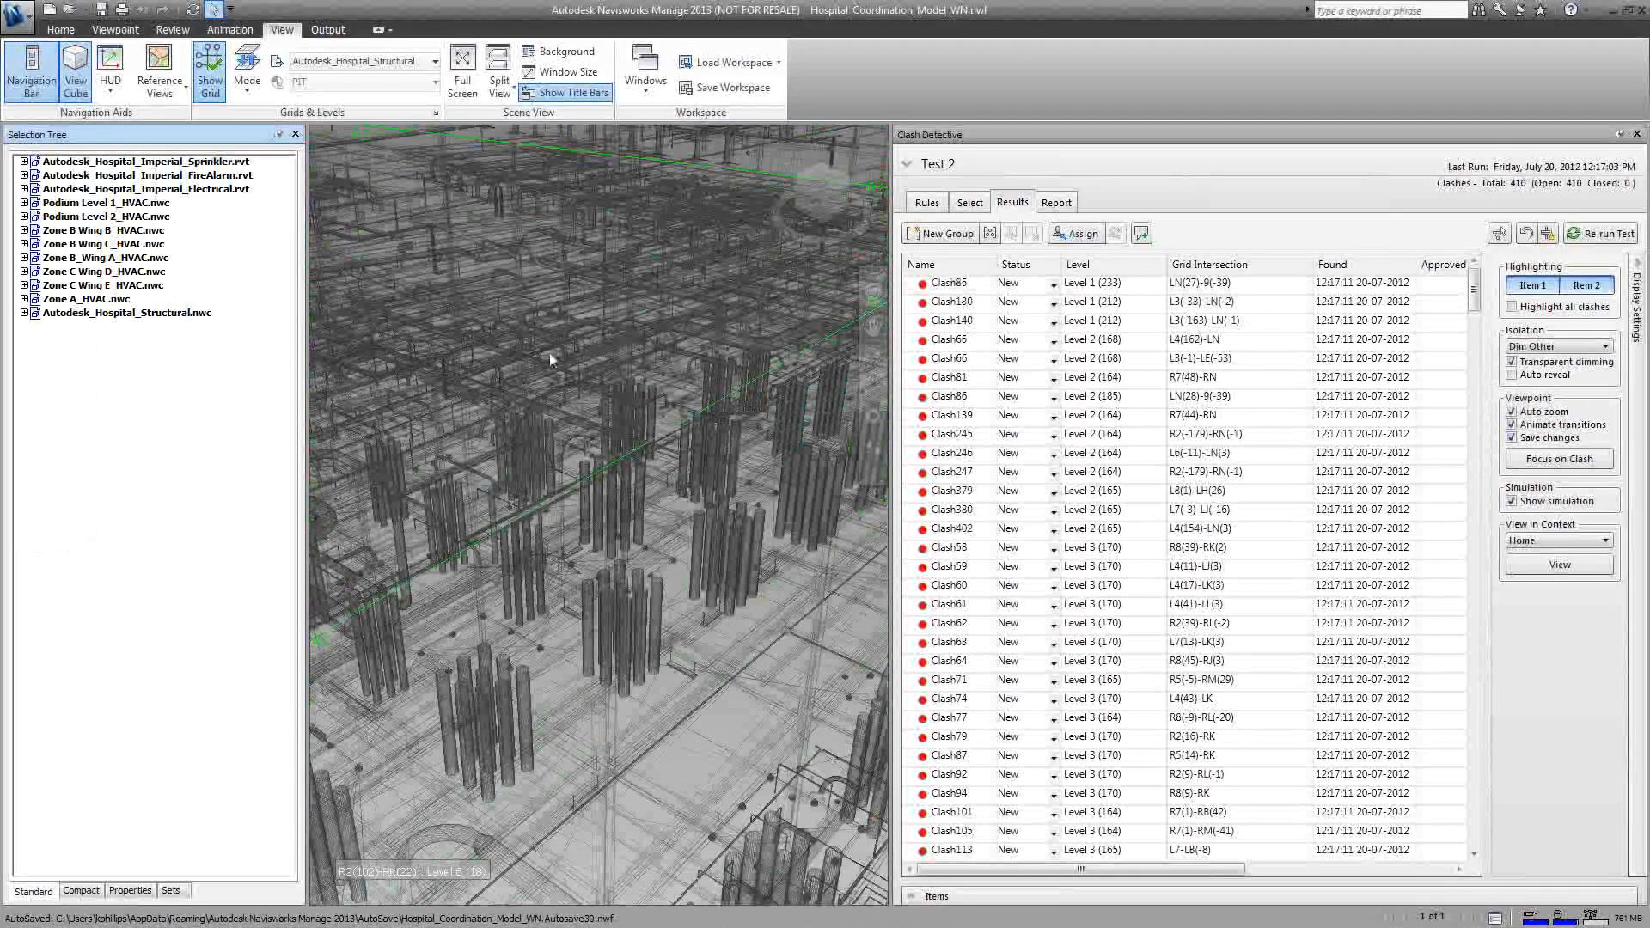
scroll(551, 359, down, 3)
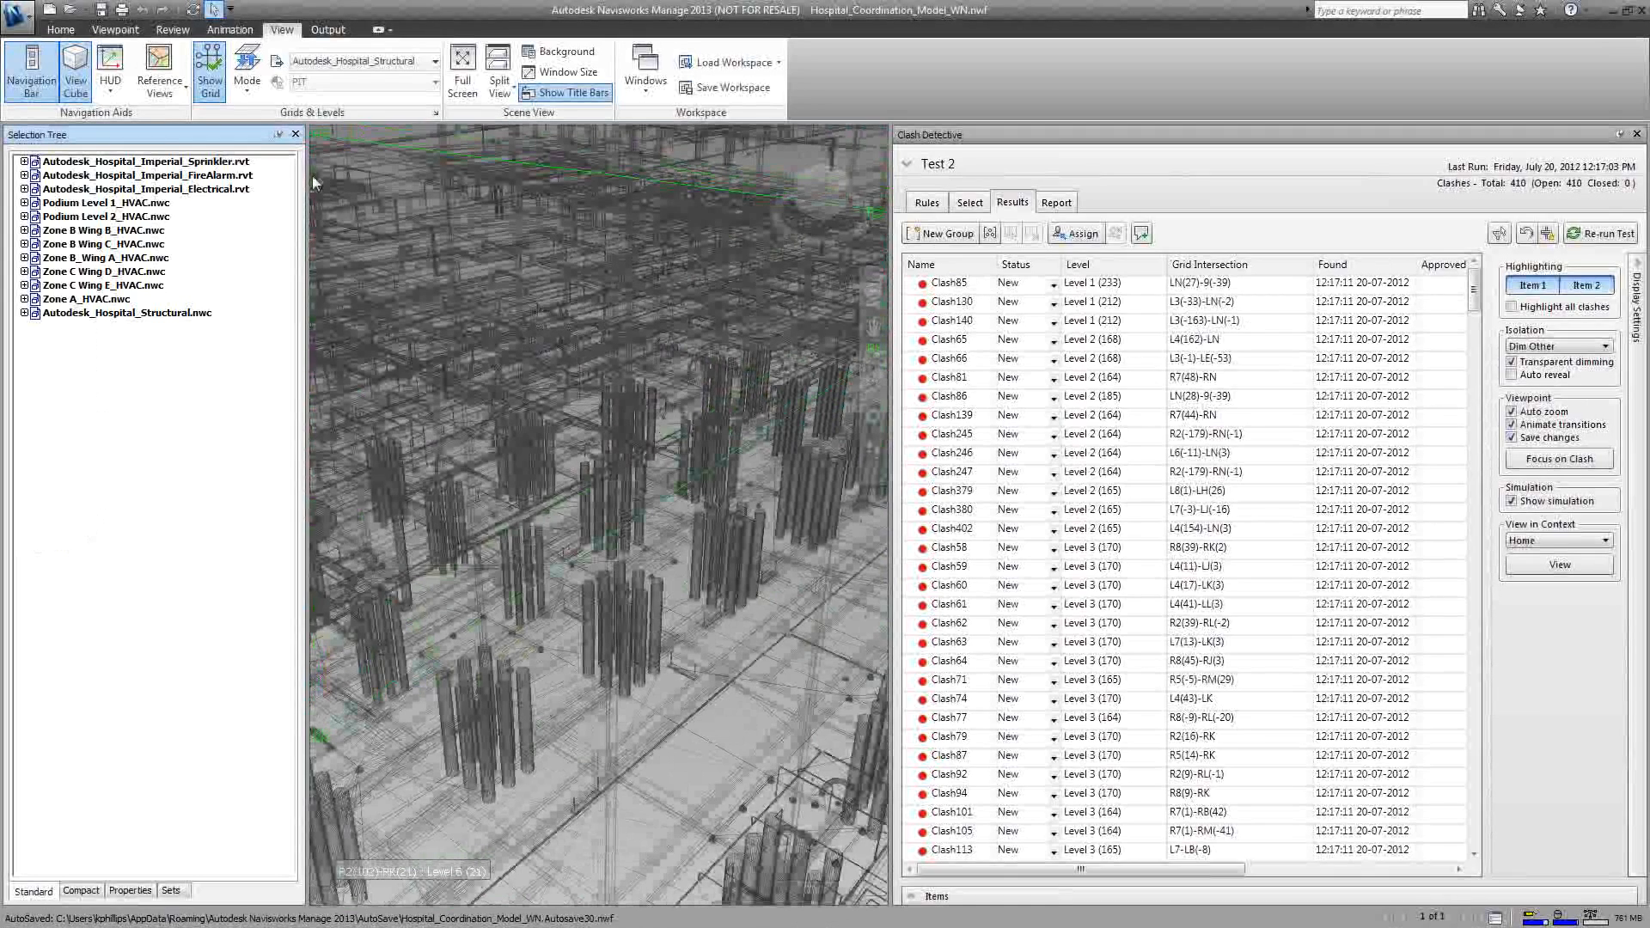
click(60, 30)
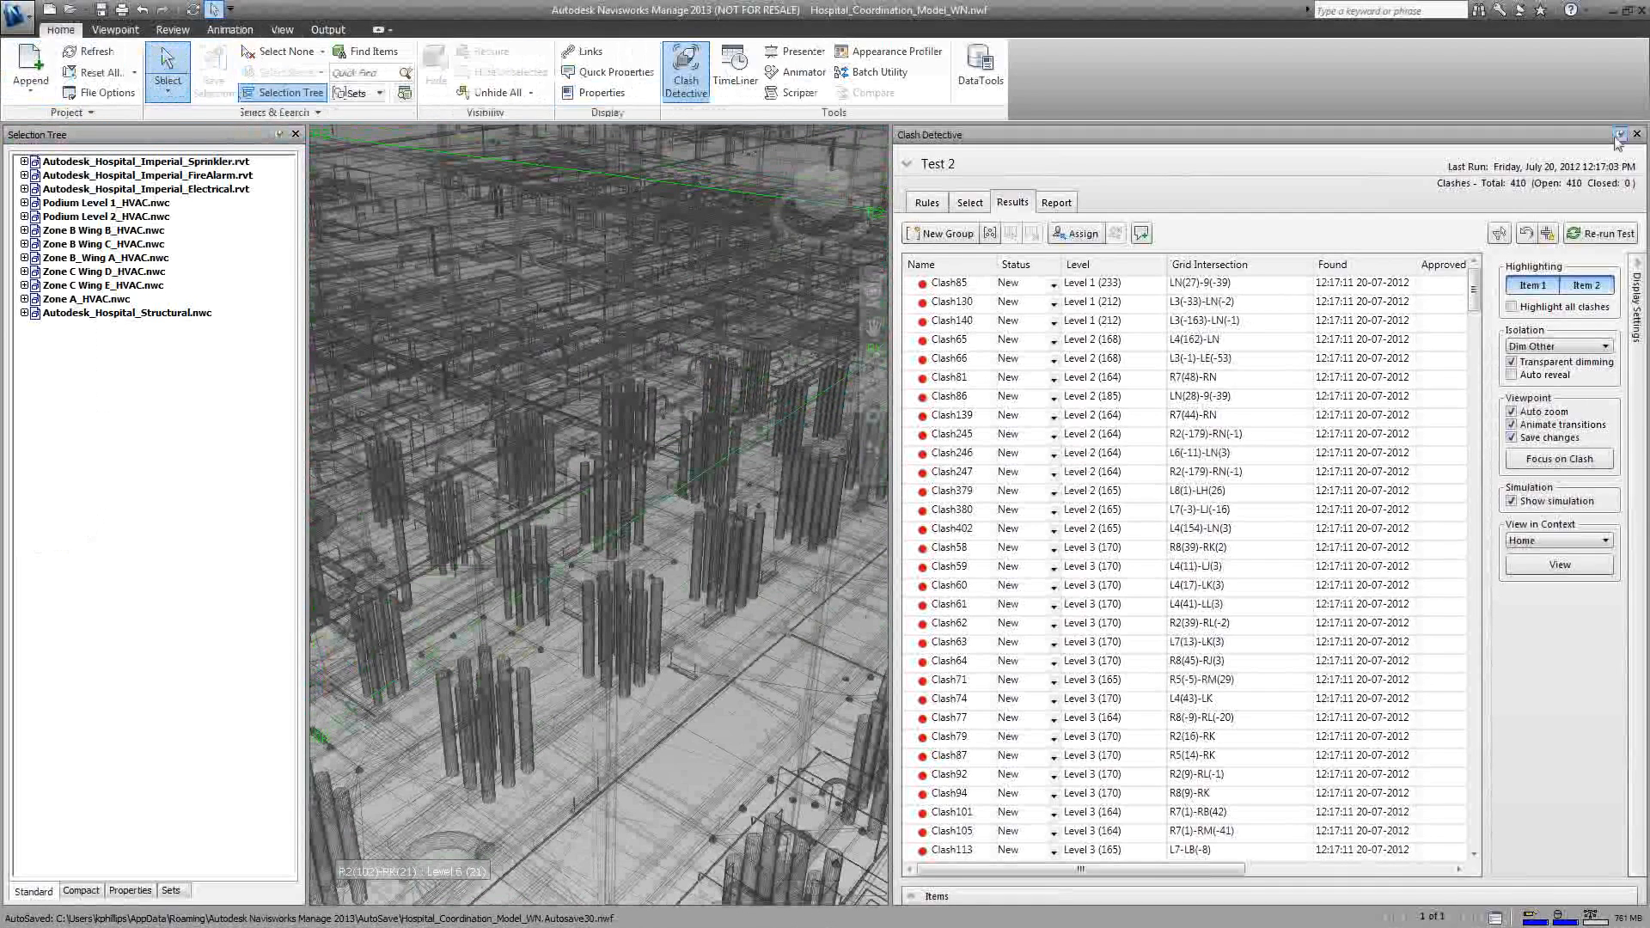
click(1619, 135)
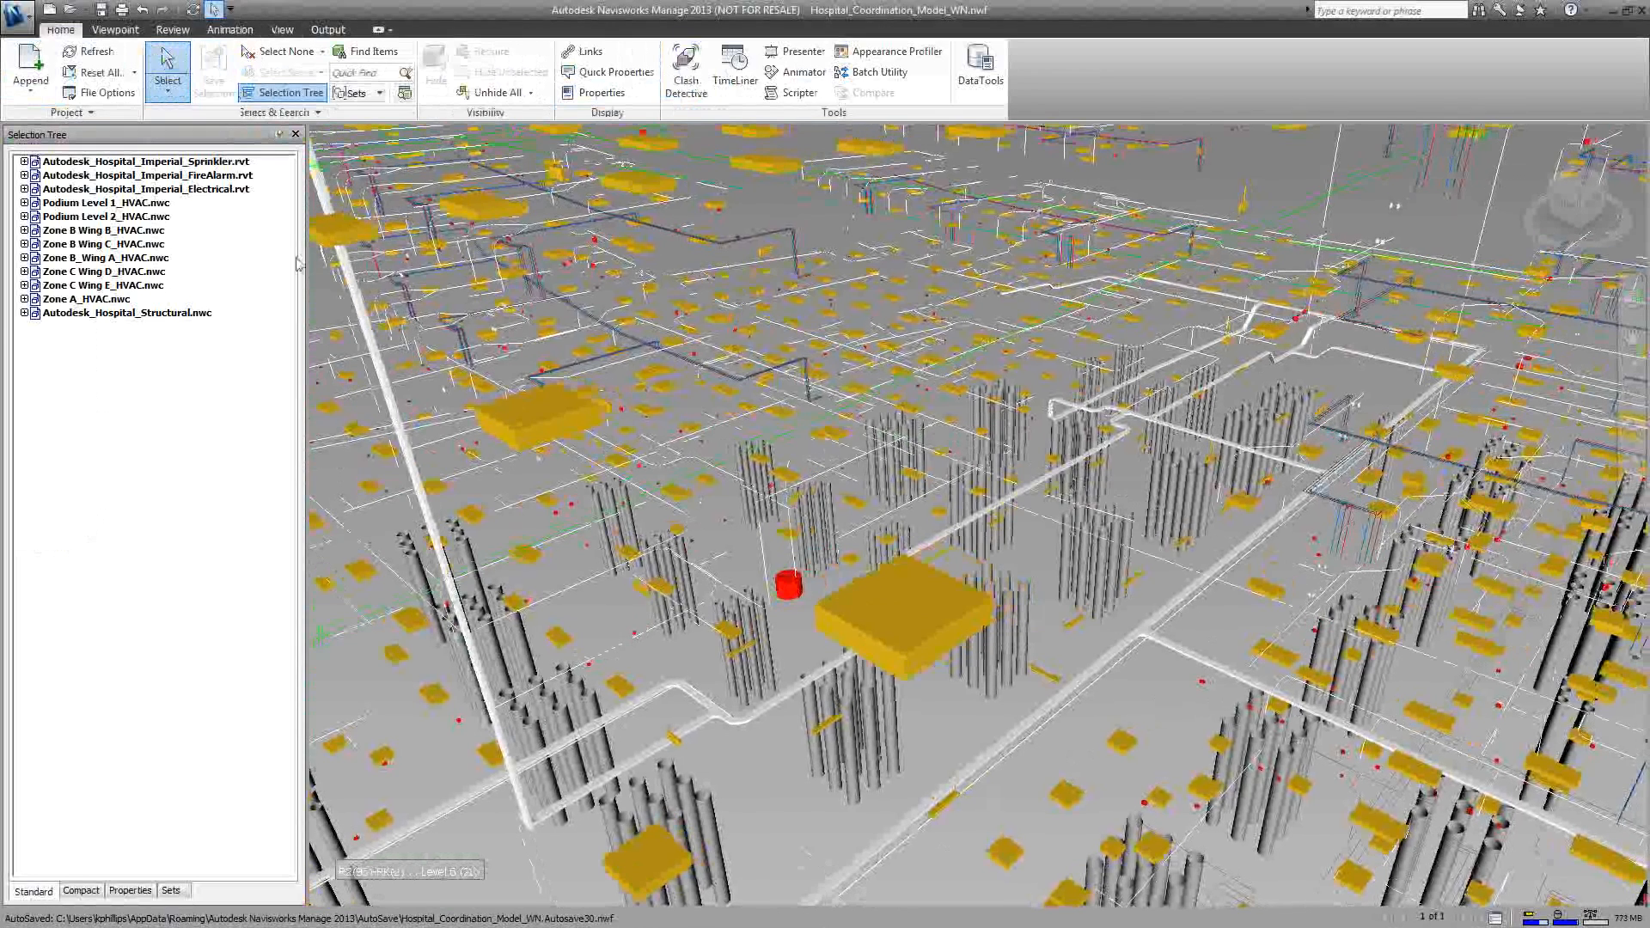
Step: Isolate Level 4 TOS and Level 5 TOS of Autodesk_Hospital_Structural.nwc by hiding all unselected items
click(127, 313)
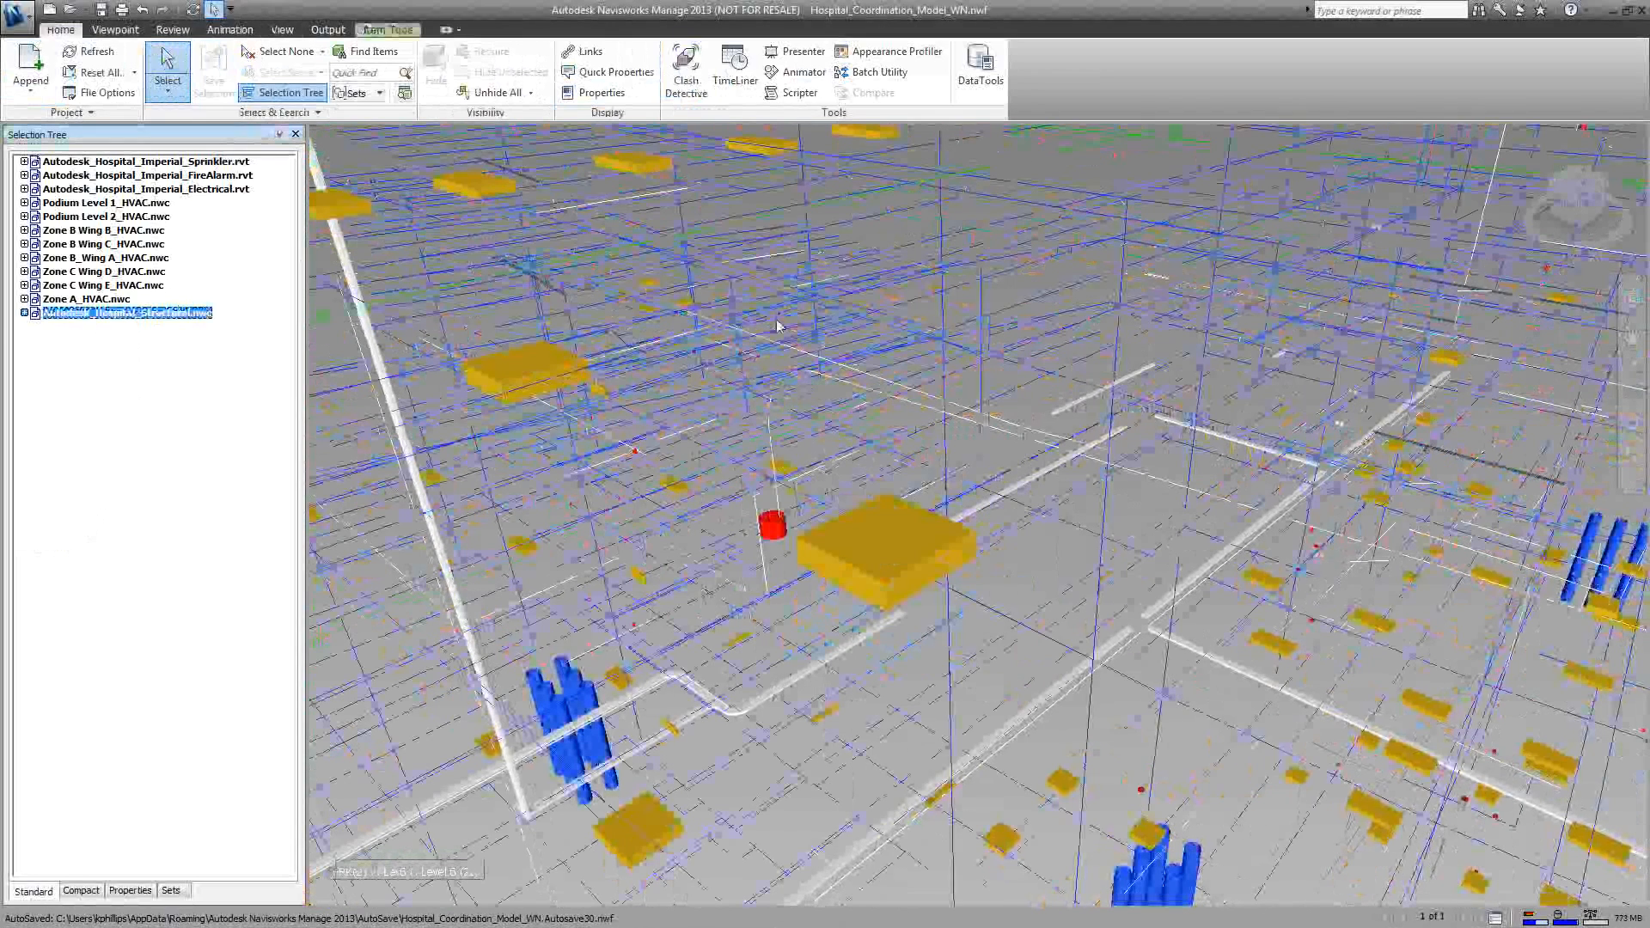
scroll(880, 384, up, 3)
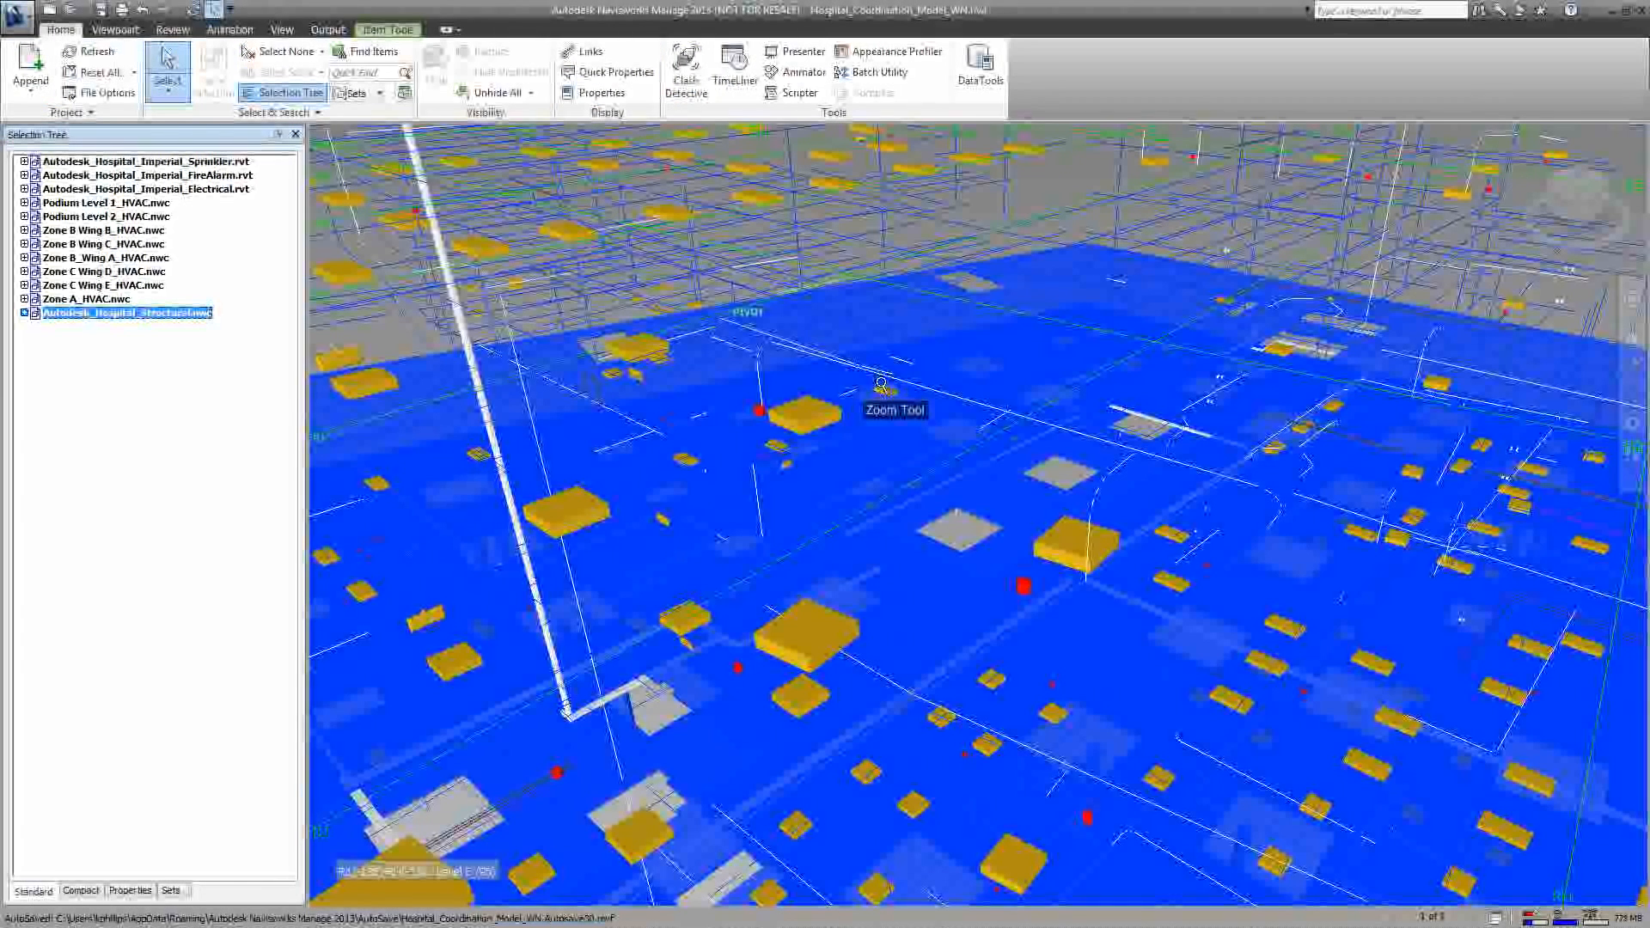
scroll(881, 384, down, 5)
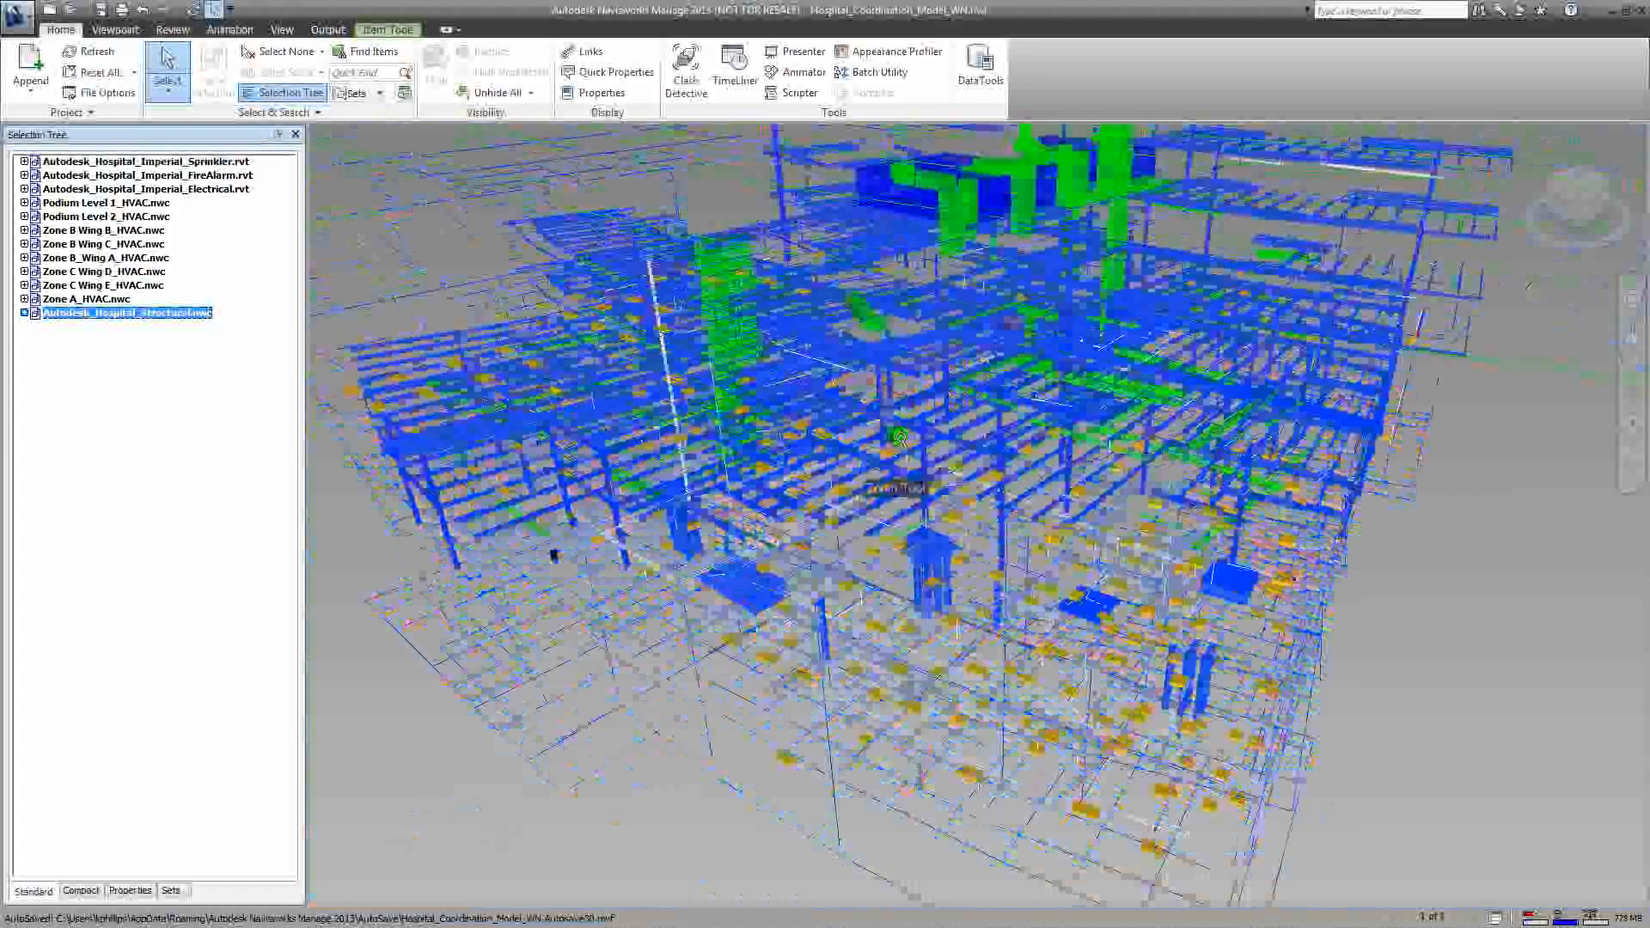
middle_drag(658, 644, 540, 462)
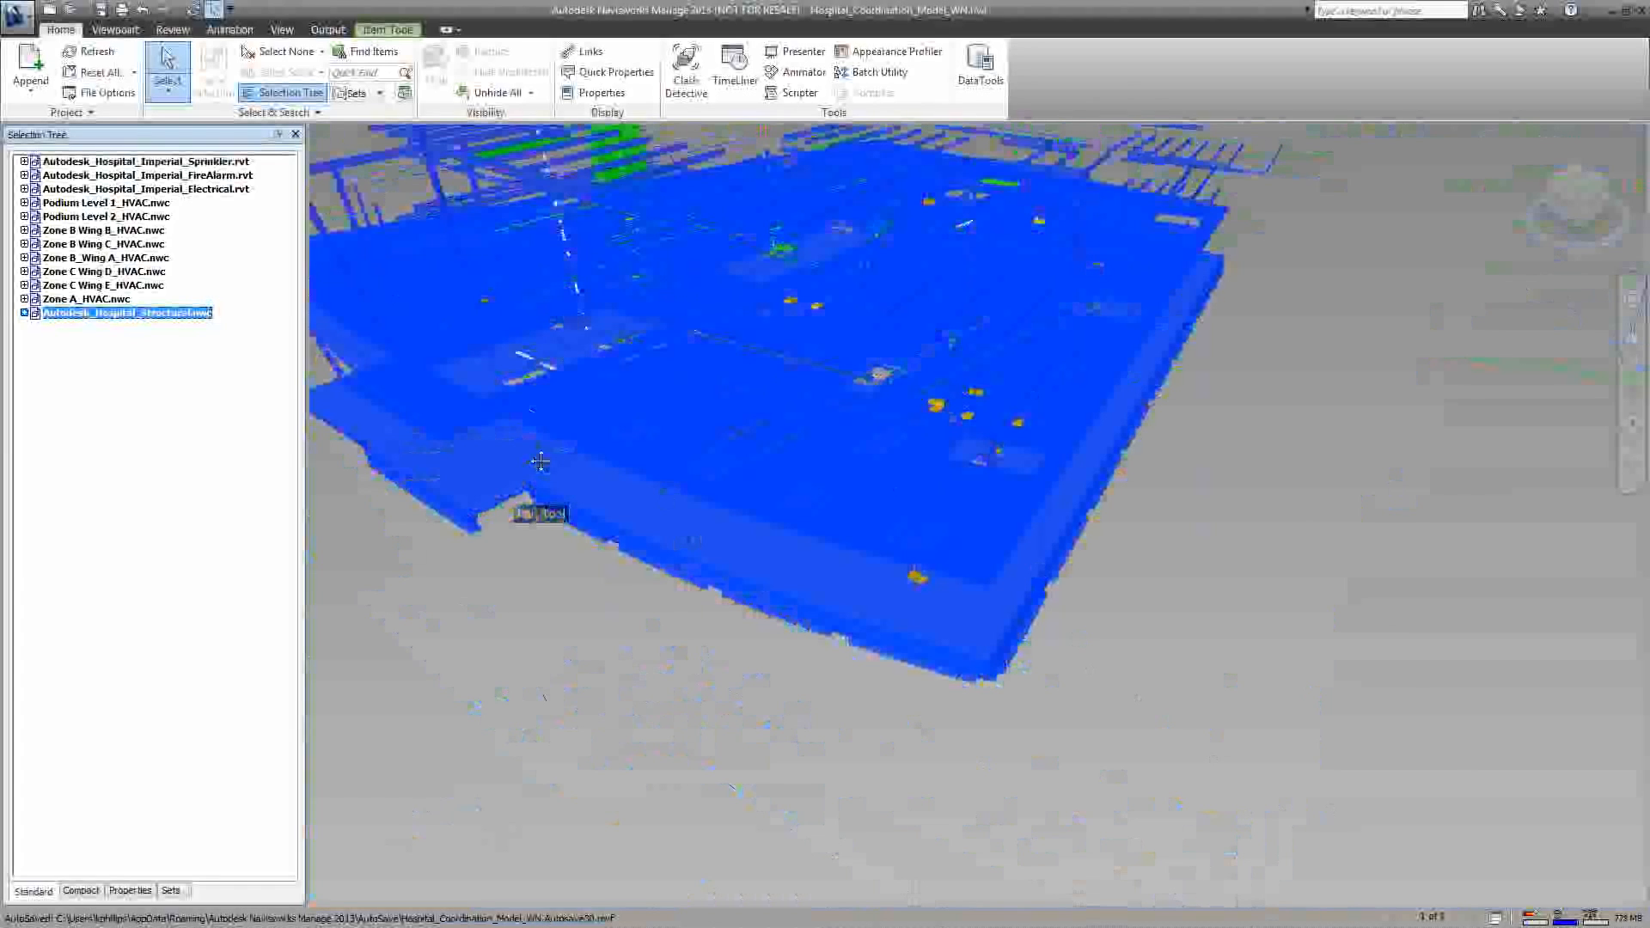
click(24, 313)
click(84, 450)
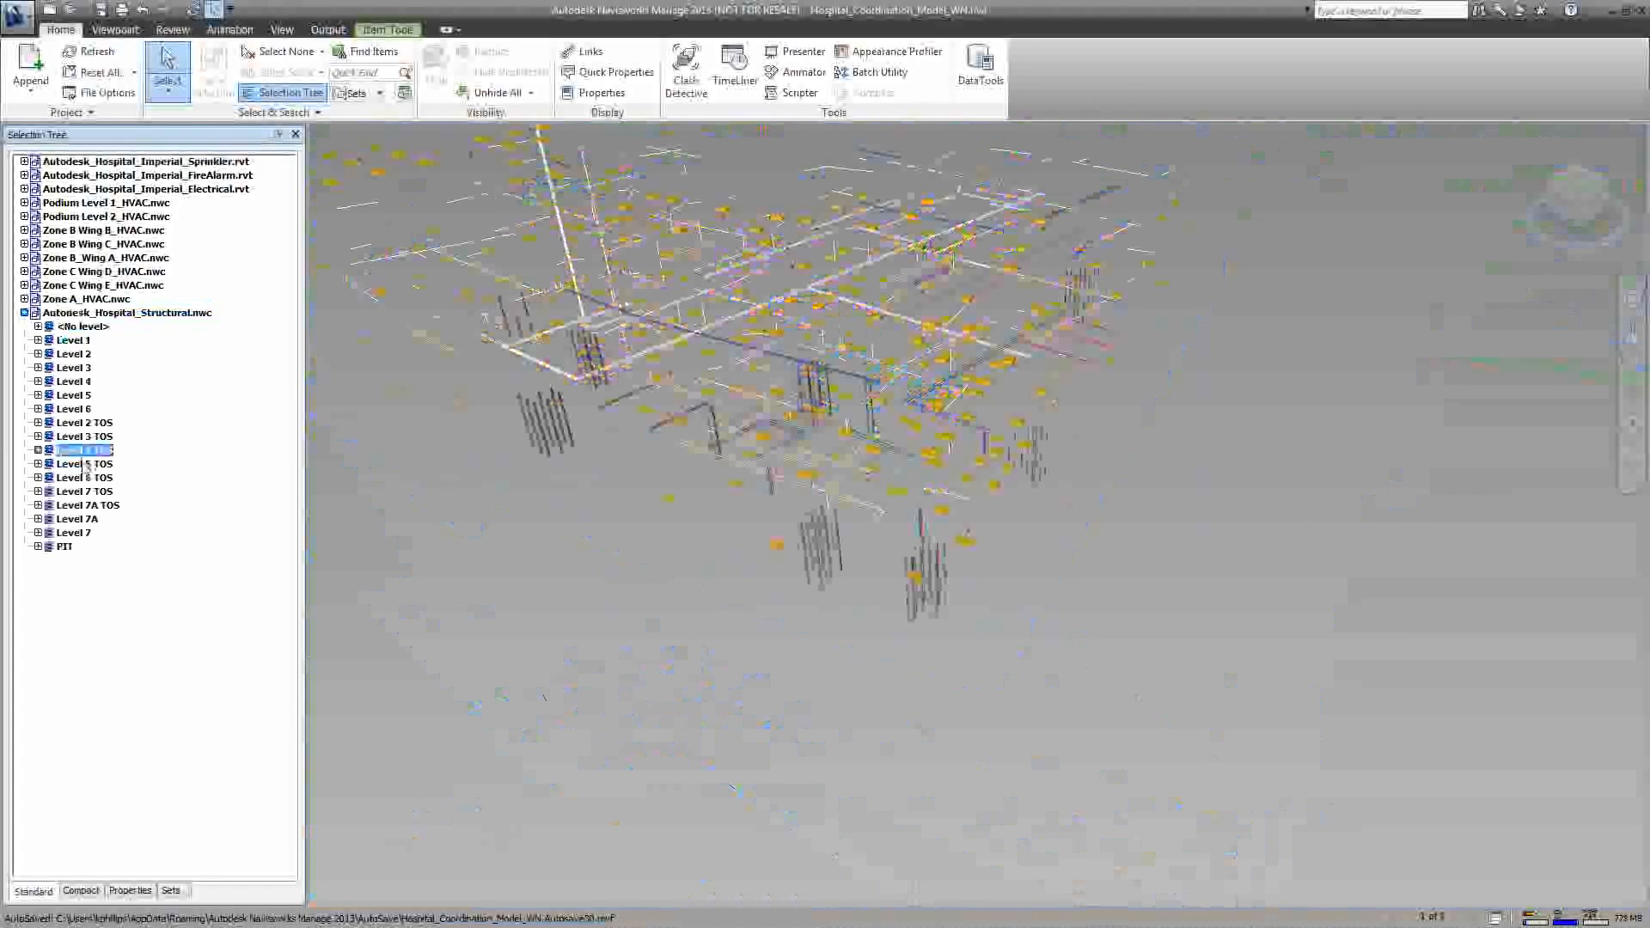
ctrl+click(84, 464)
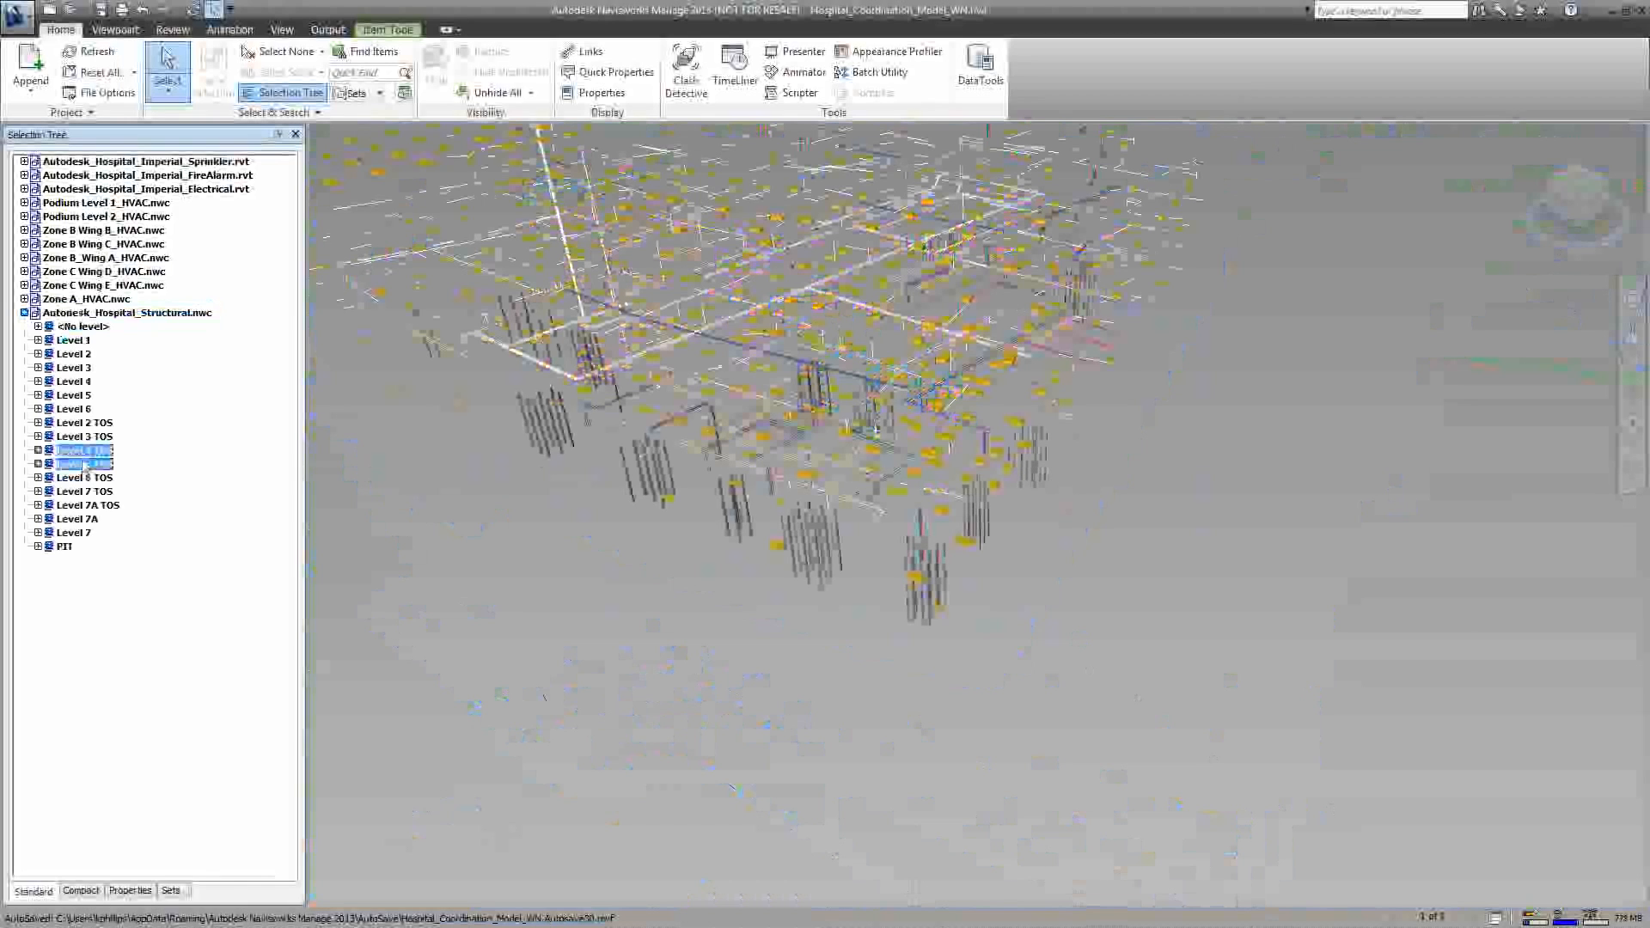
click(507, 71)
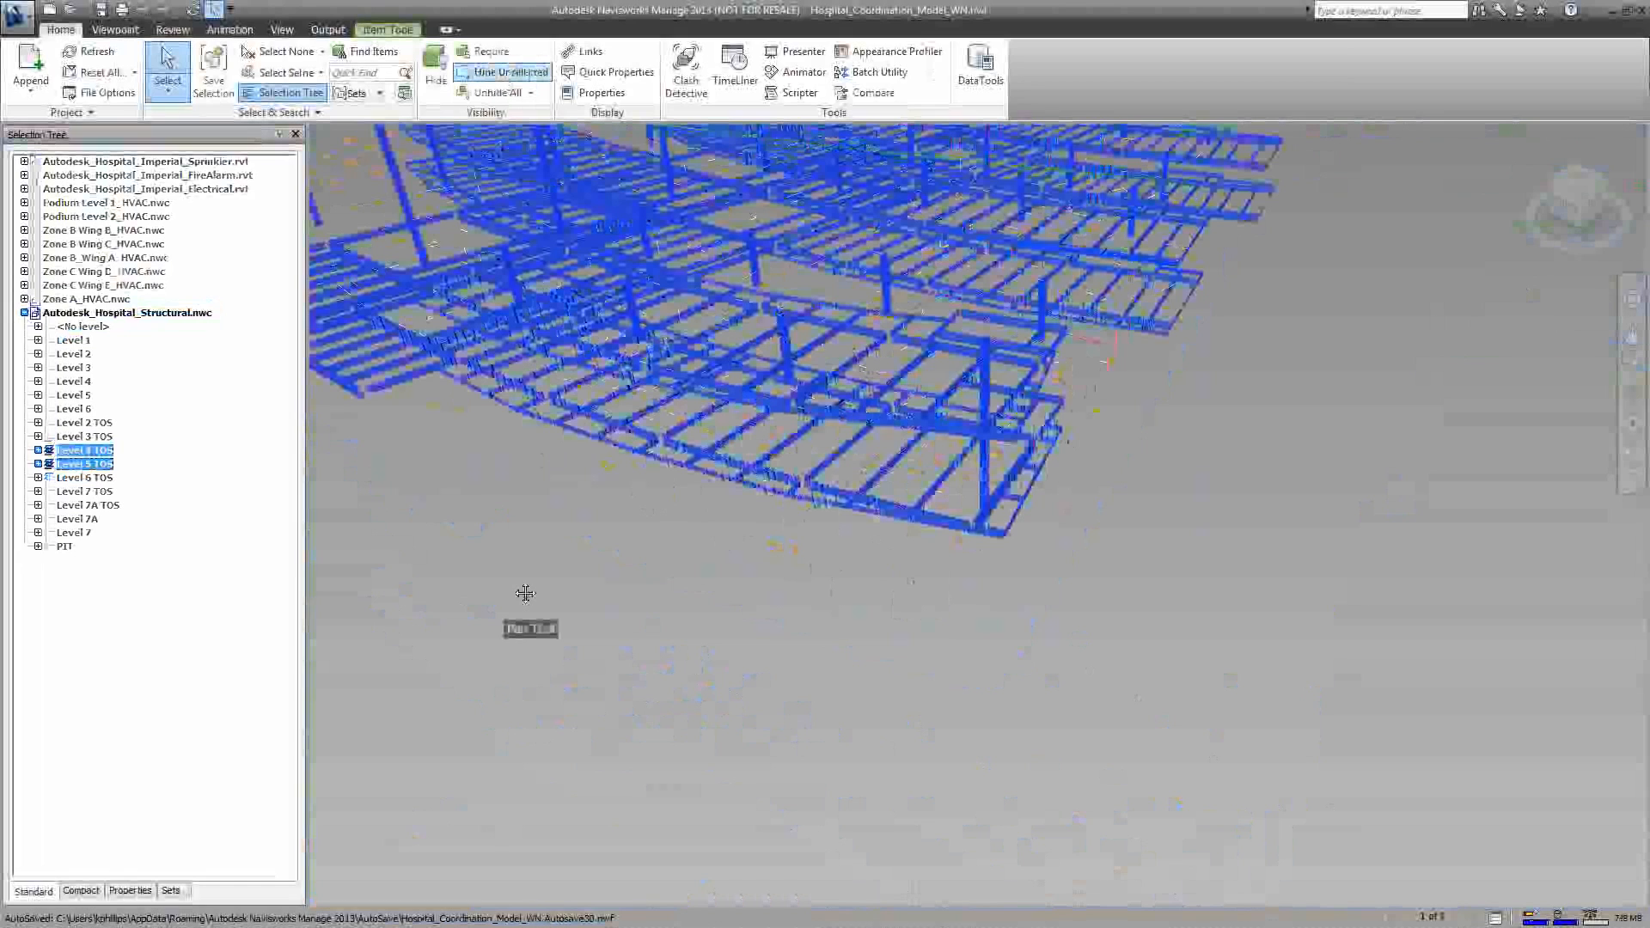
Step: Clear the level selection and box-select the beams and columns at the near outer corner of the structural framing
shift+middle_drag(525, 593, 760, 541)
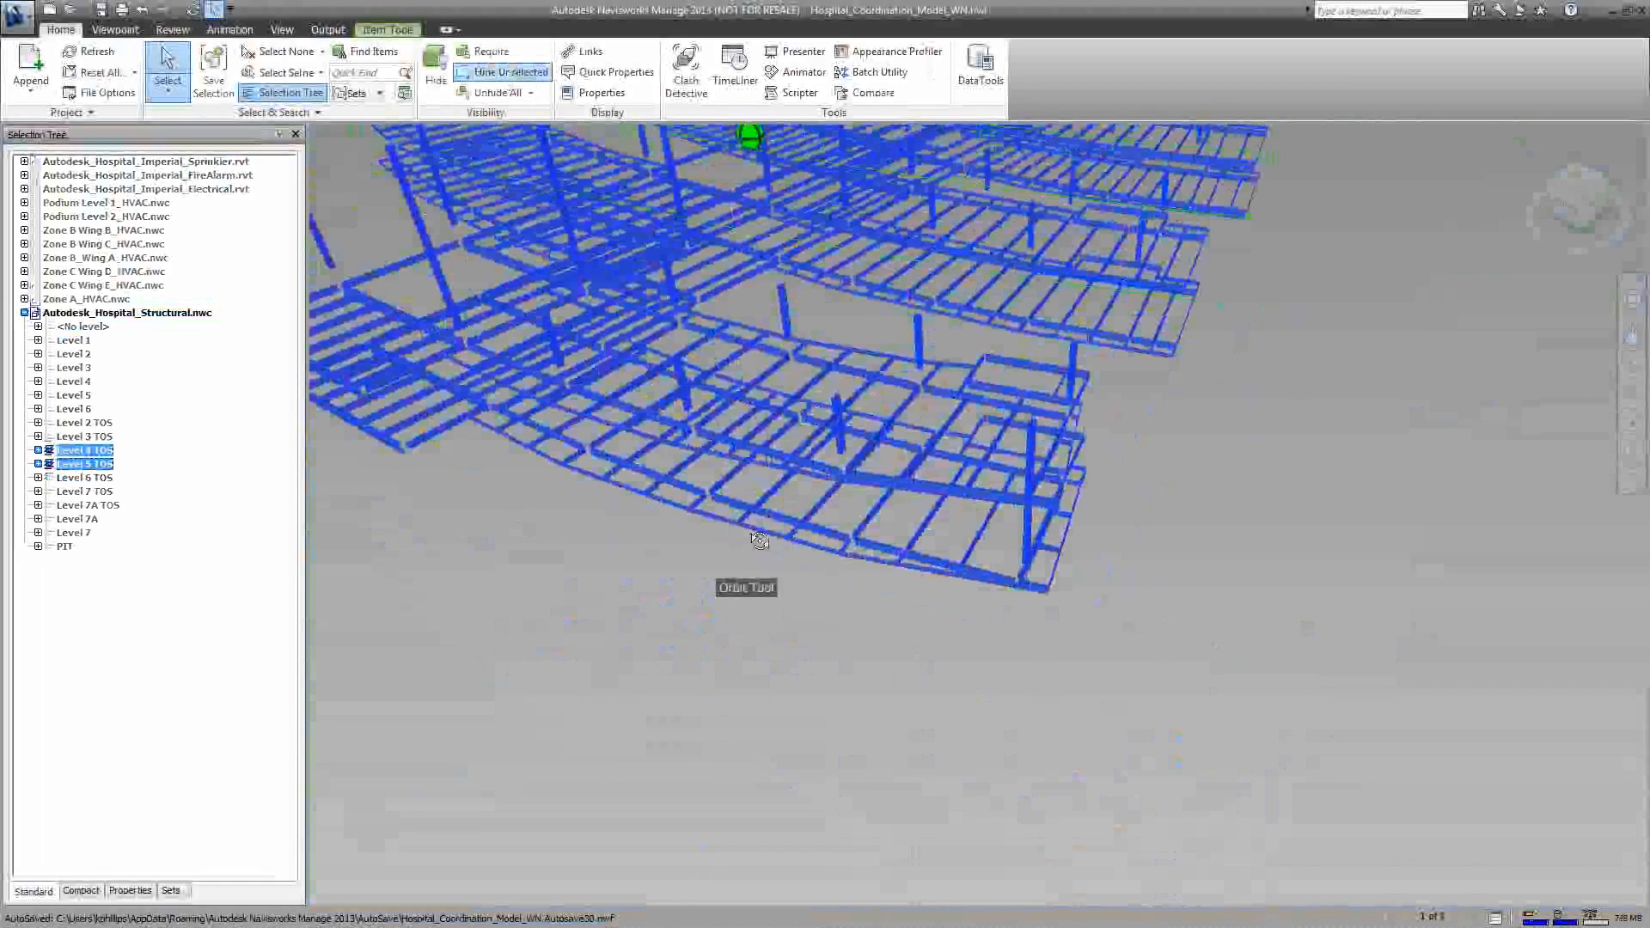
key(Escape)
shift+middle_drag(1017, 664, 1067, 609)
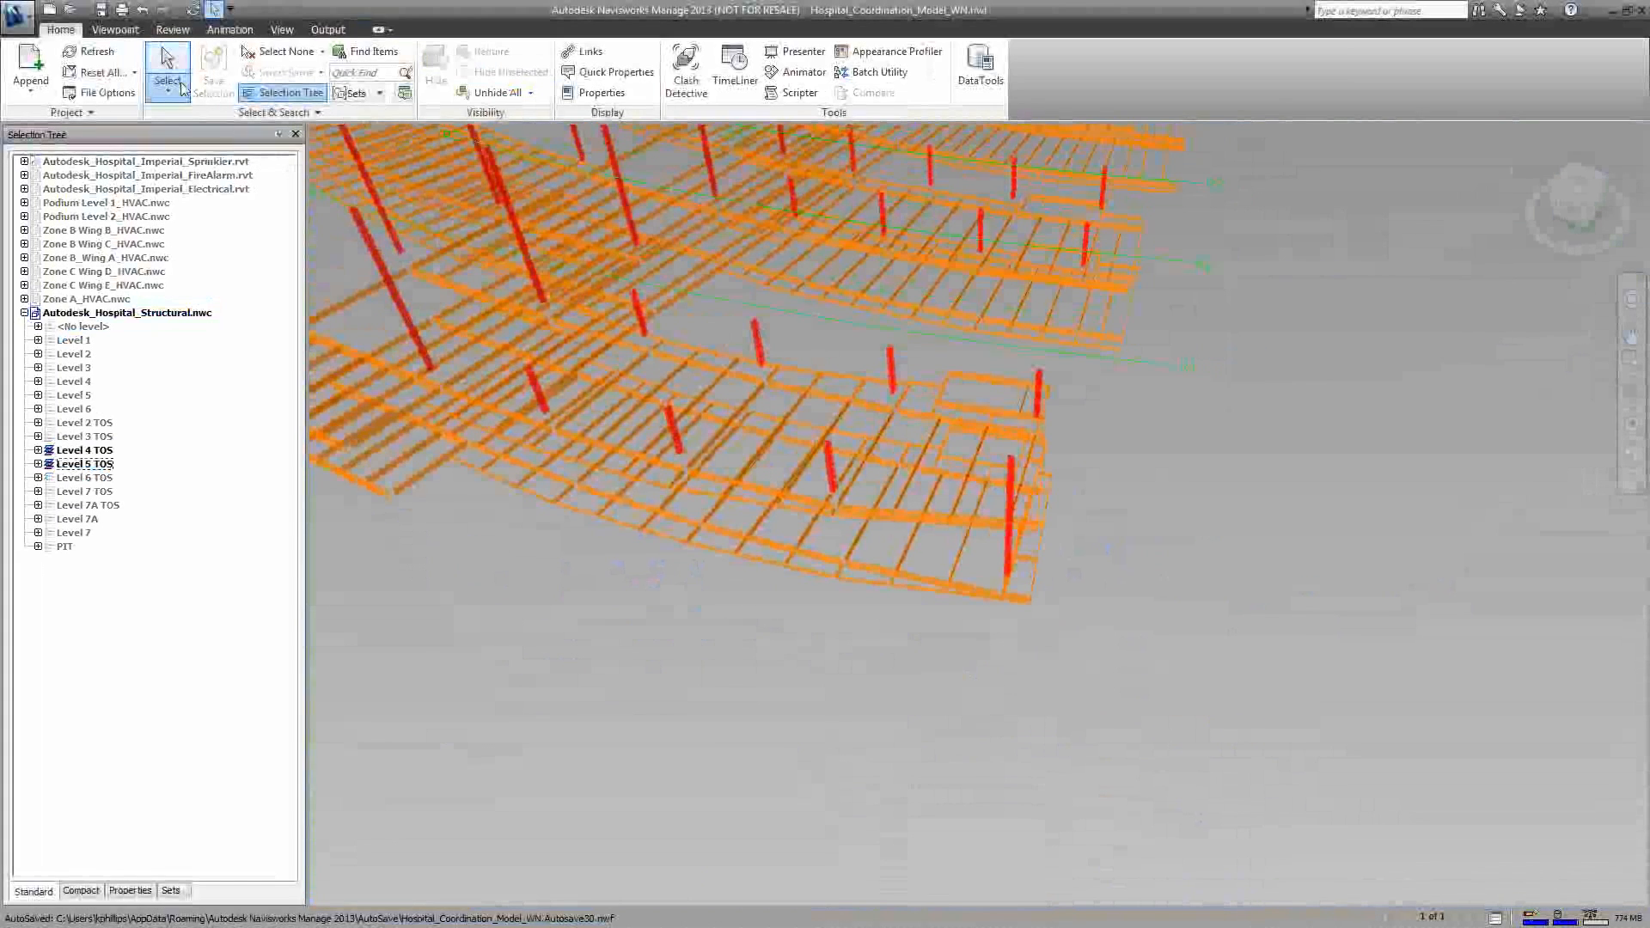
drag(1141, 690, 757, 453)
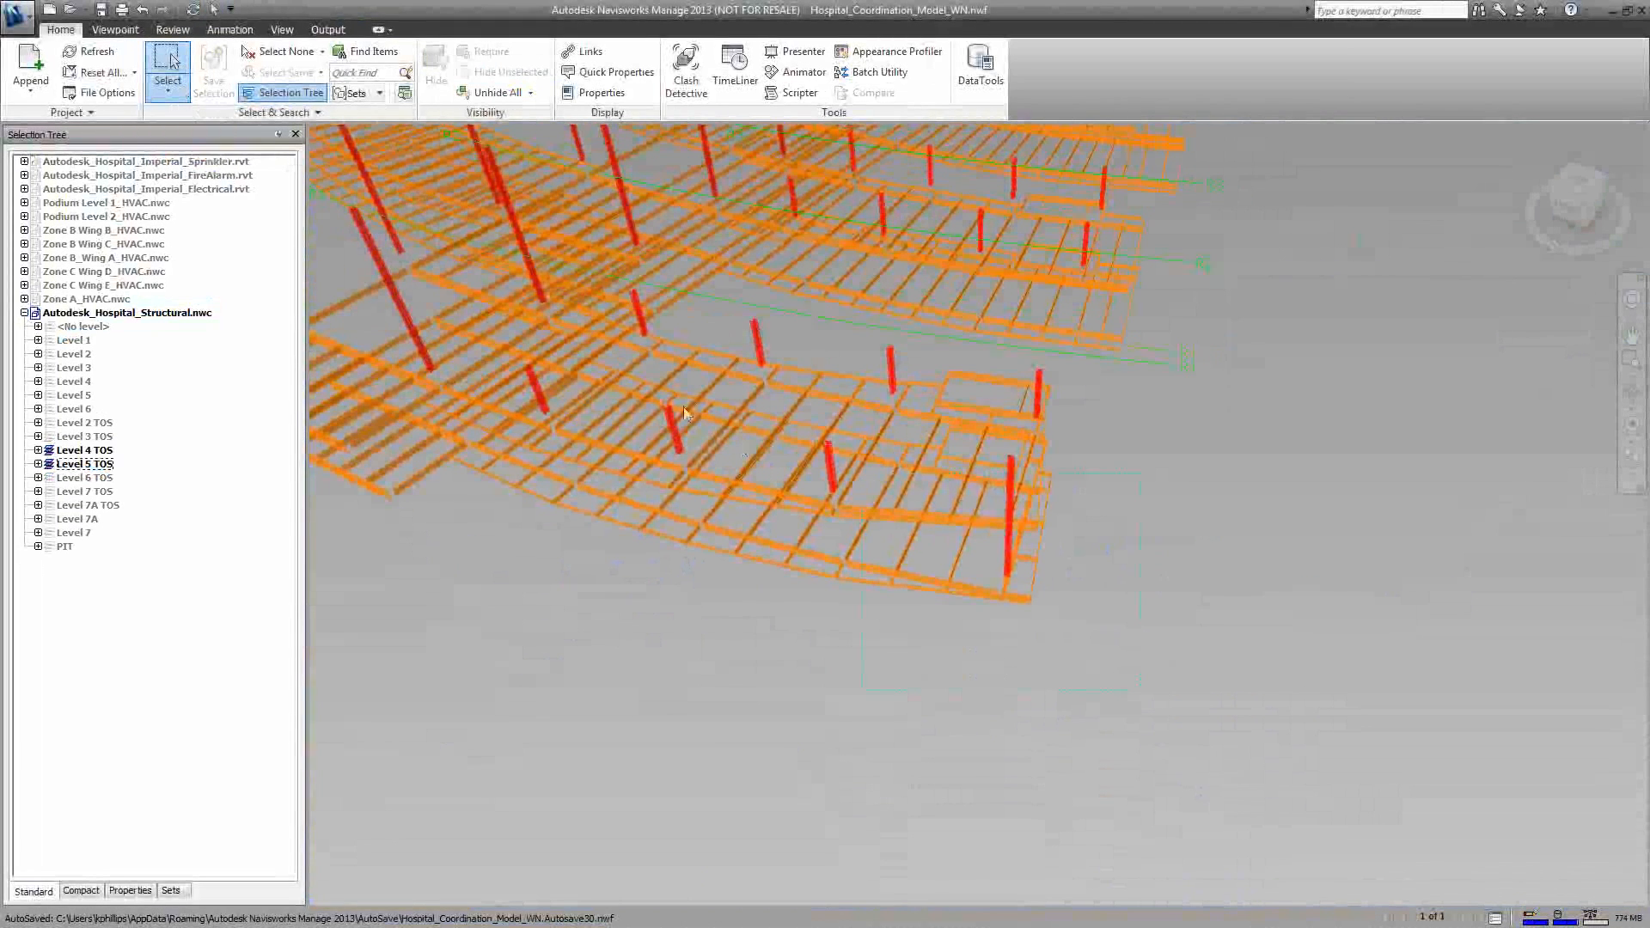
drag(691, 338, 691, 338)
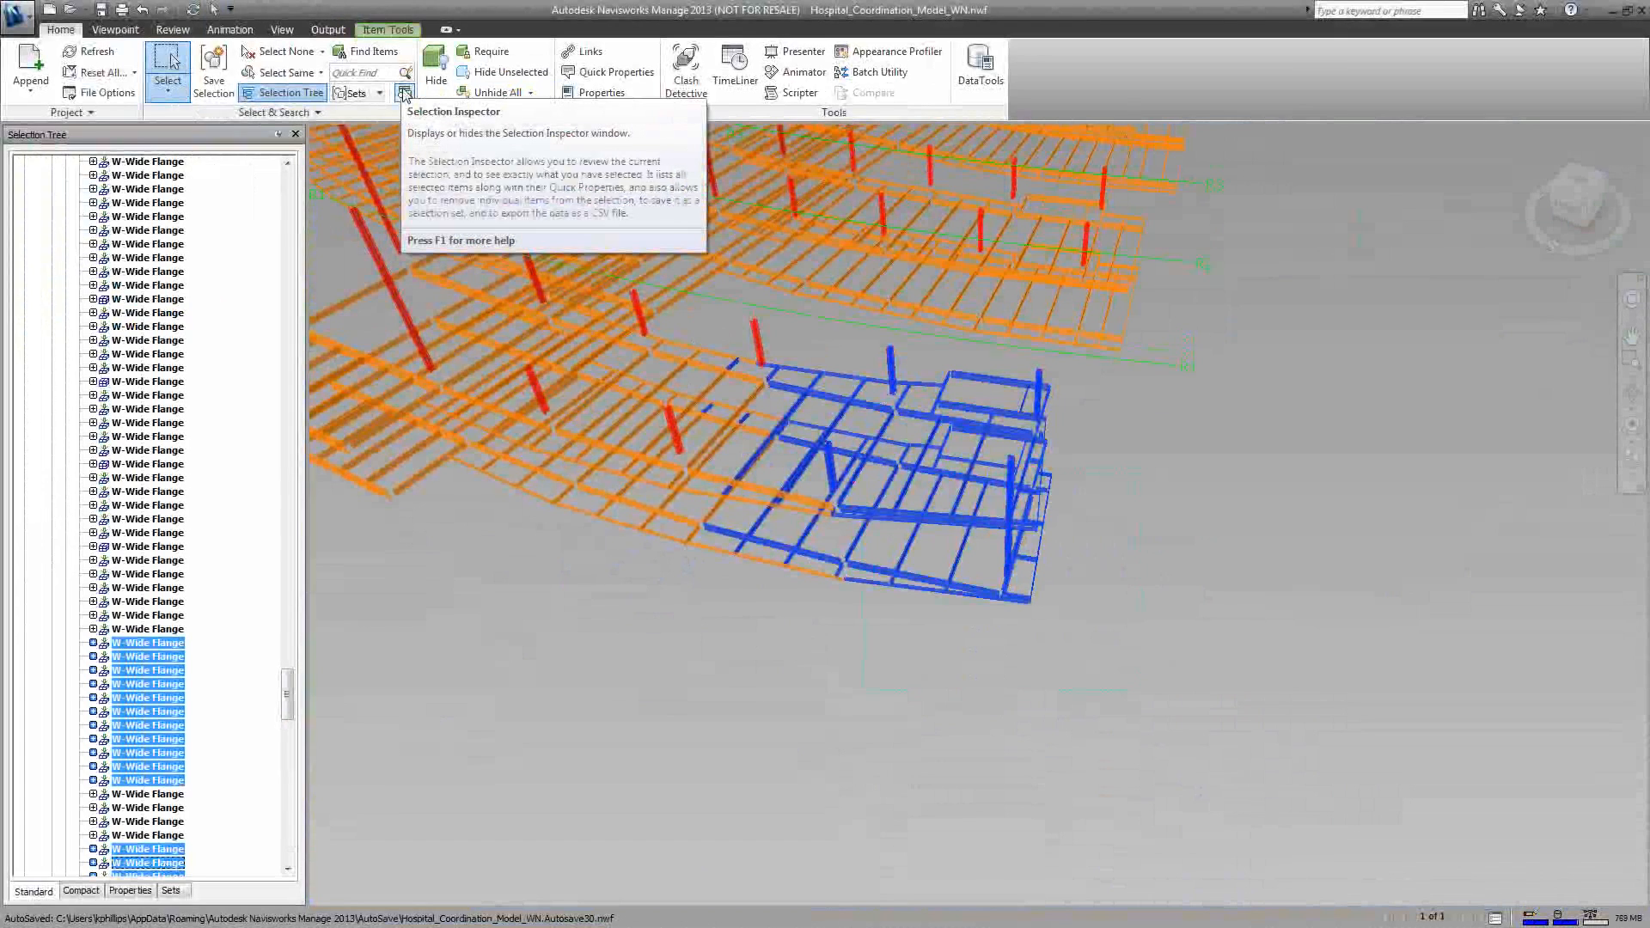
Step: Open the Selection Inspector for the selected framing and review its full list of items with their names and layers
click(405, 96)
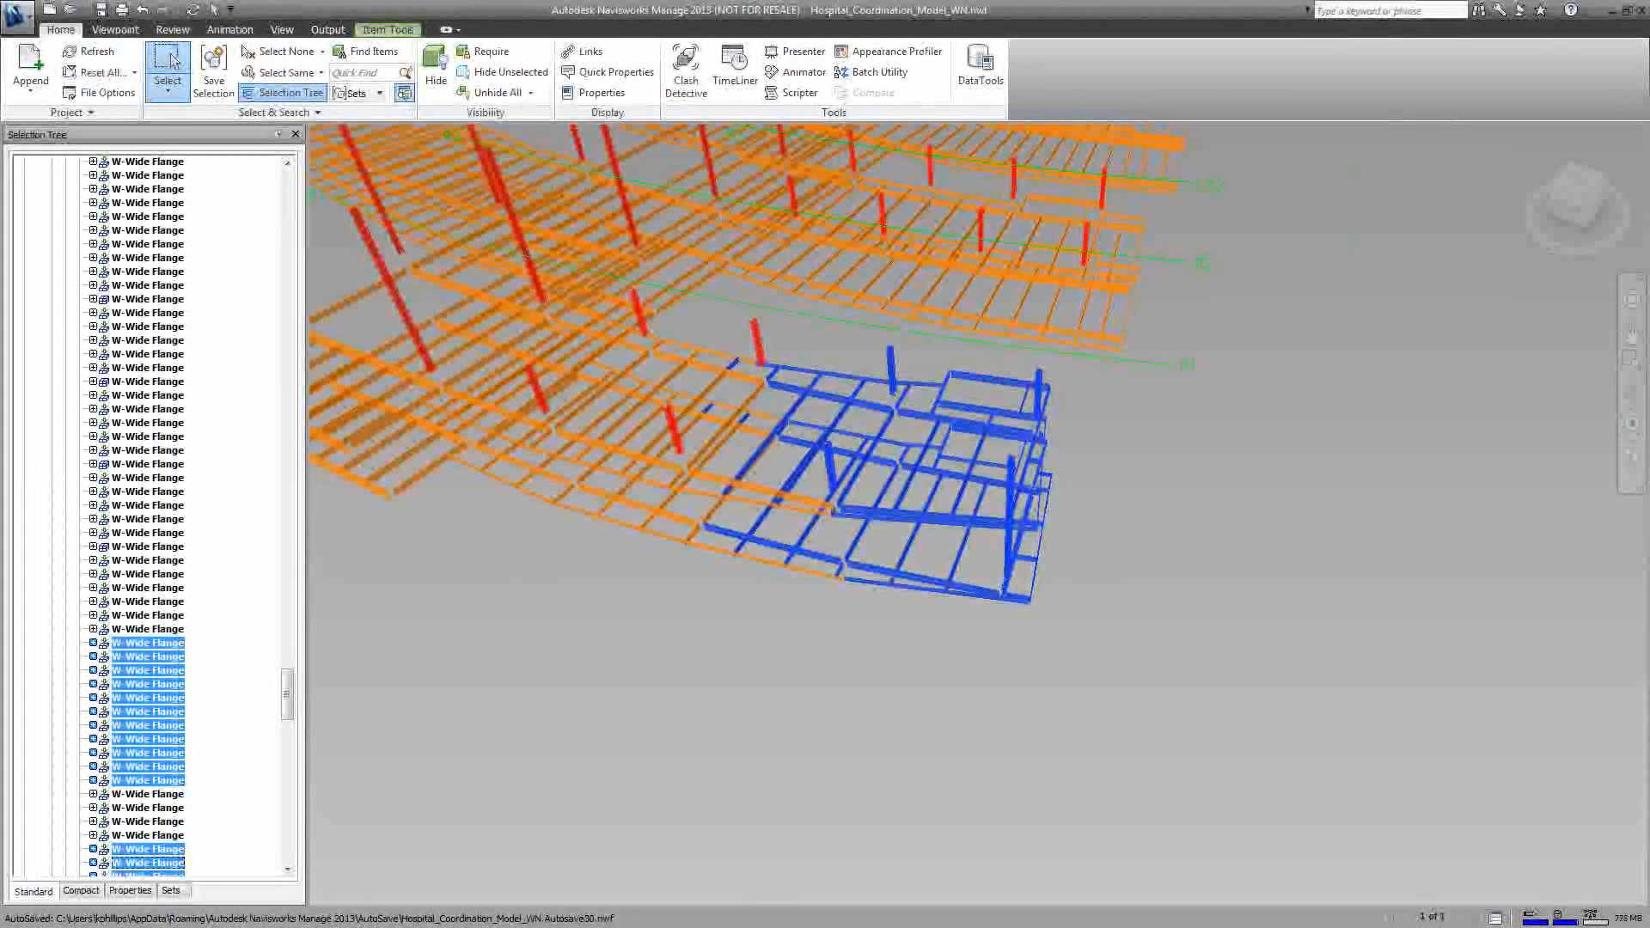
drag(515, 249, 216, 153)
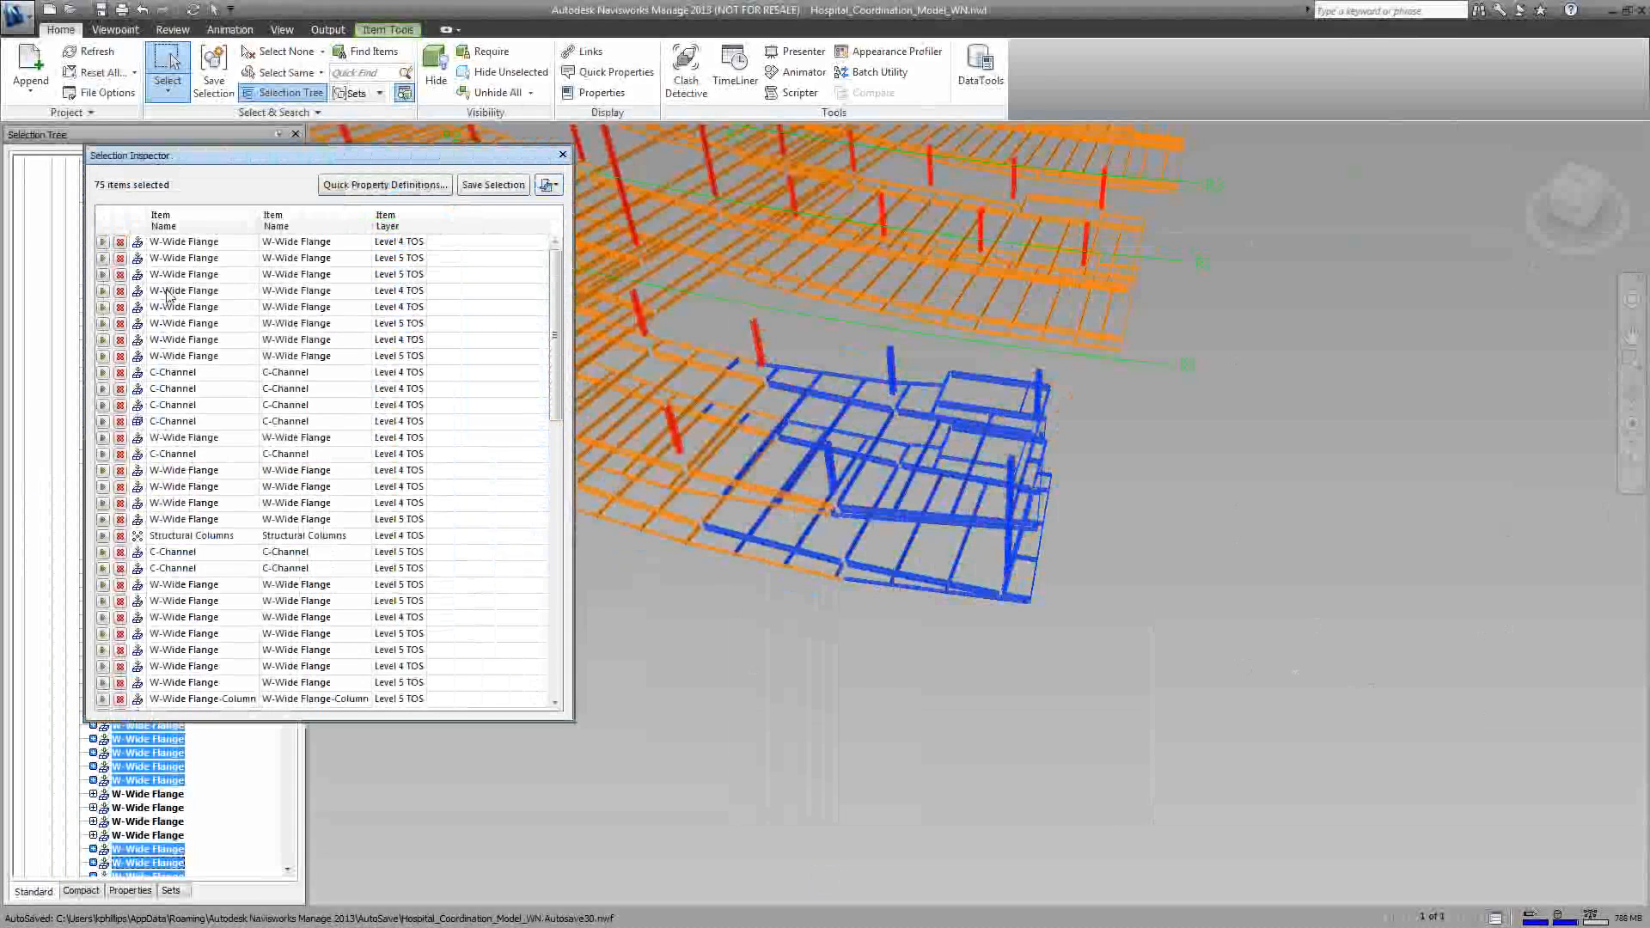
drag(559, 288, 565, 388)
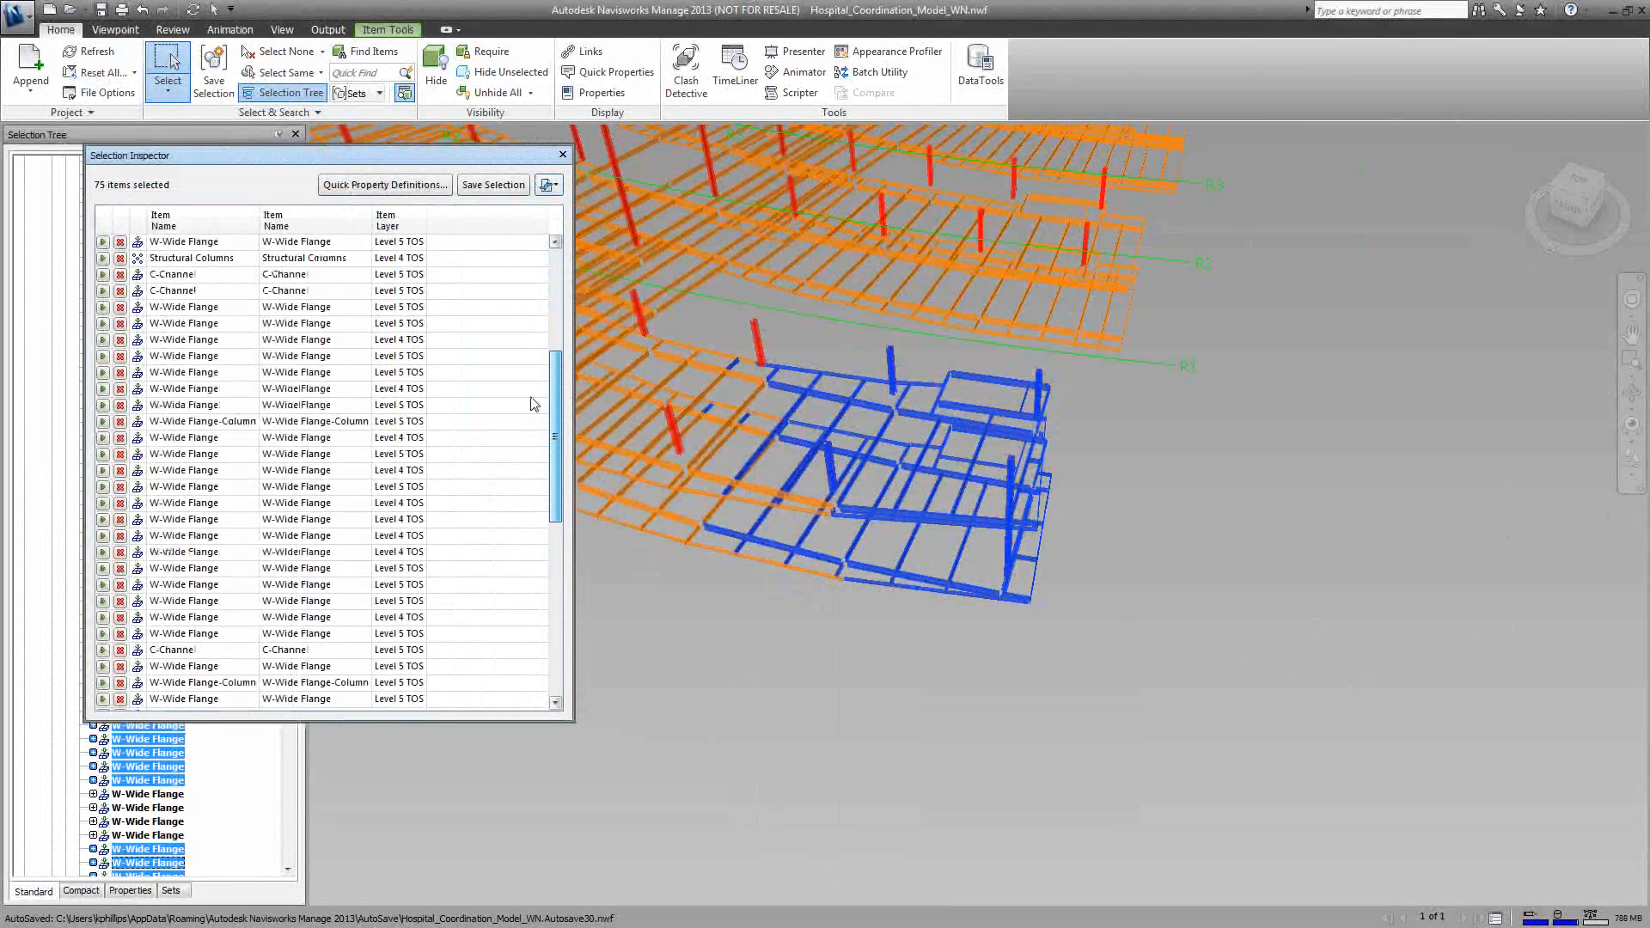
scroll(516, 404, down, 2)
scroll(498, 402, down, 10)
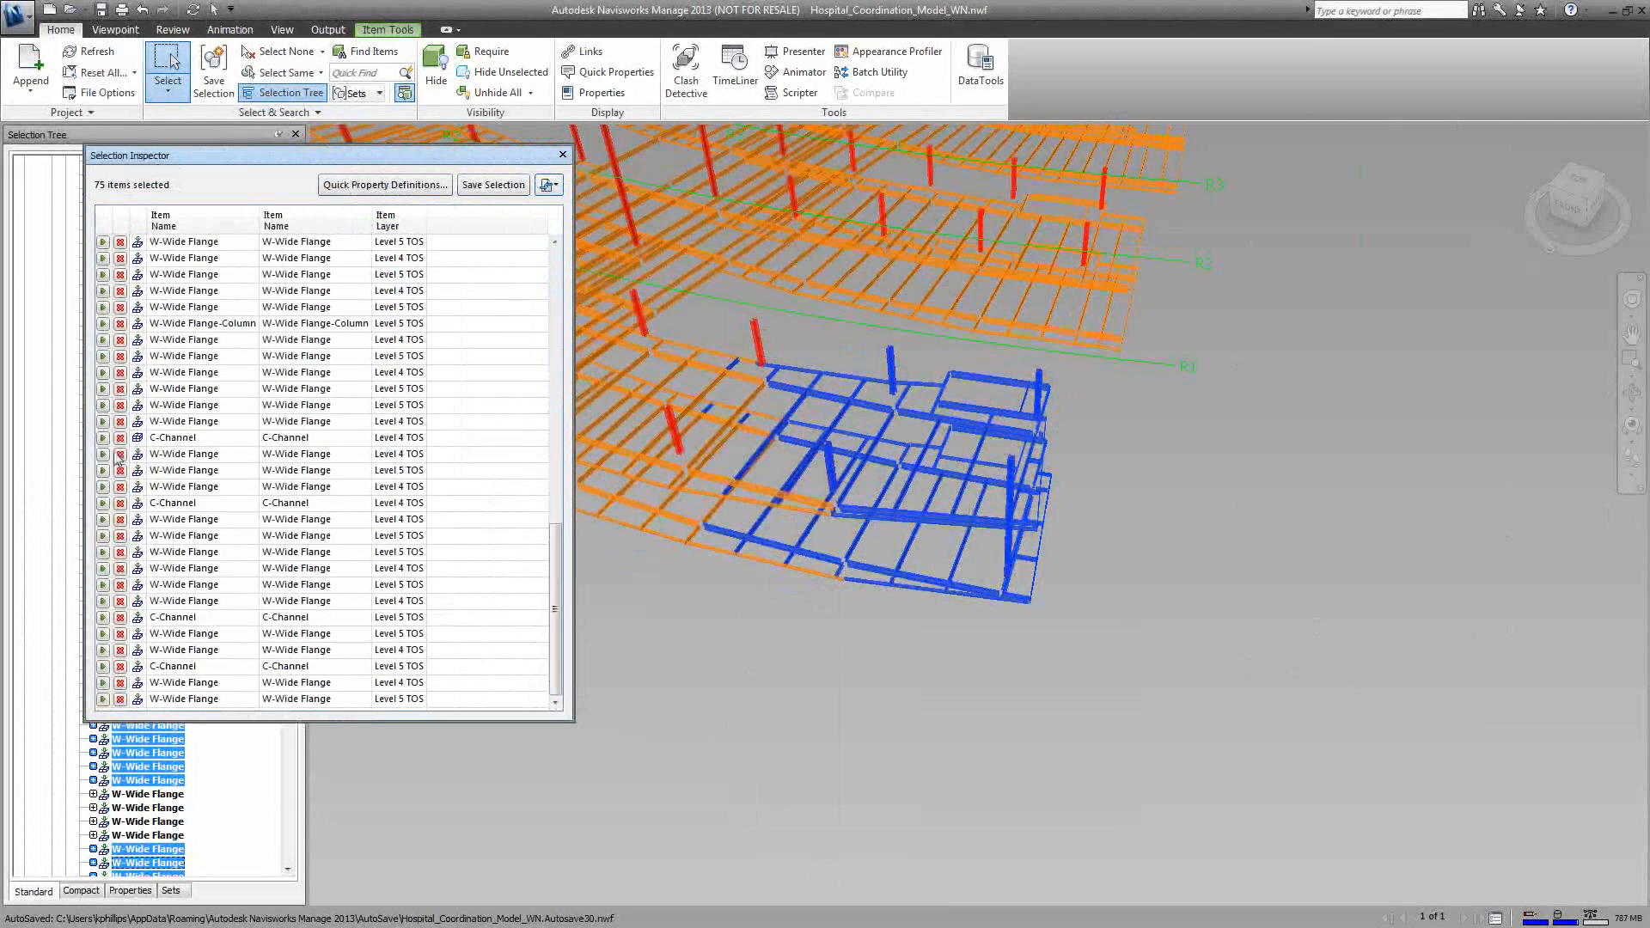
Step: Zoom to the listed W-Wide Flange-Column on Level 5 TOS and remove it from the selection, closing the Selection Inspector when done
click(105, 324)
click(105, 326)
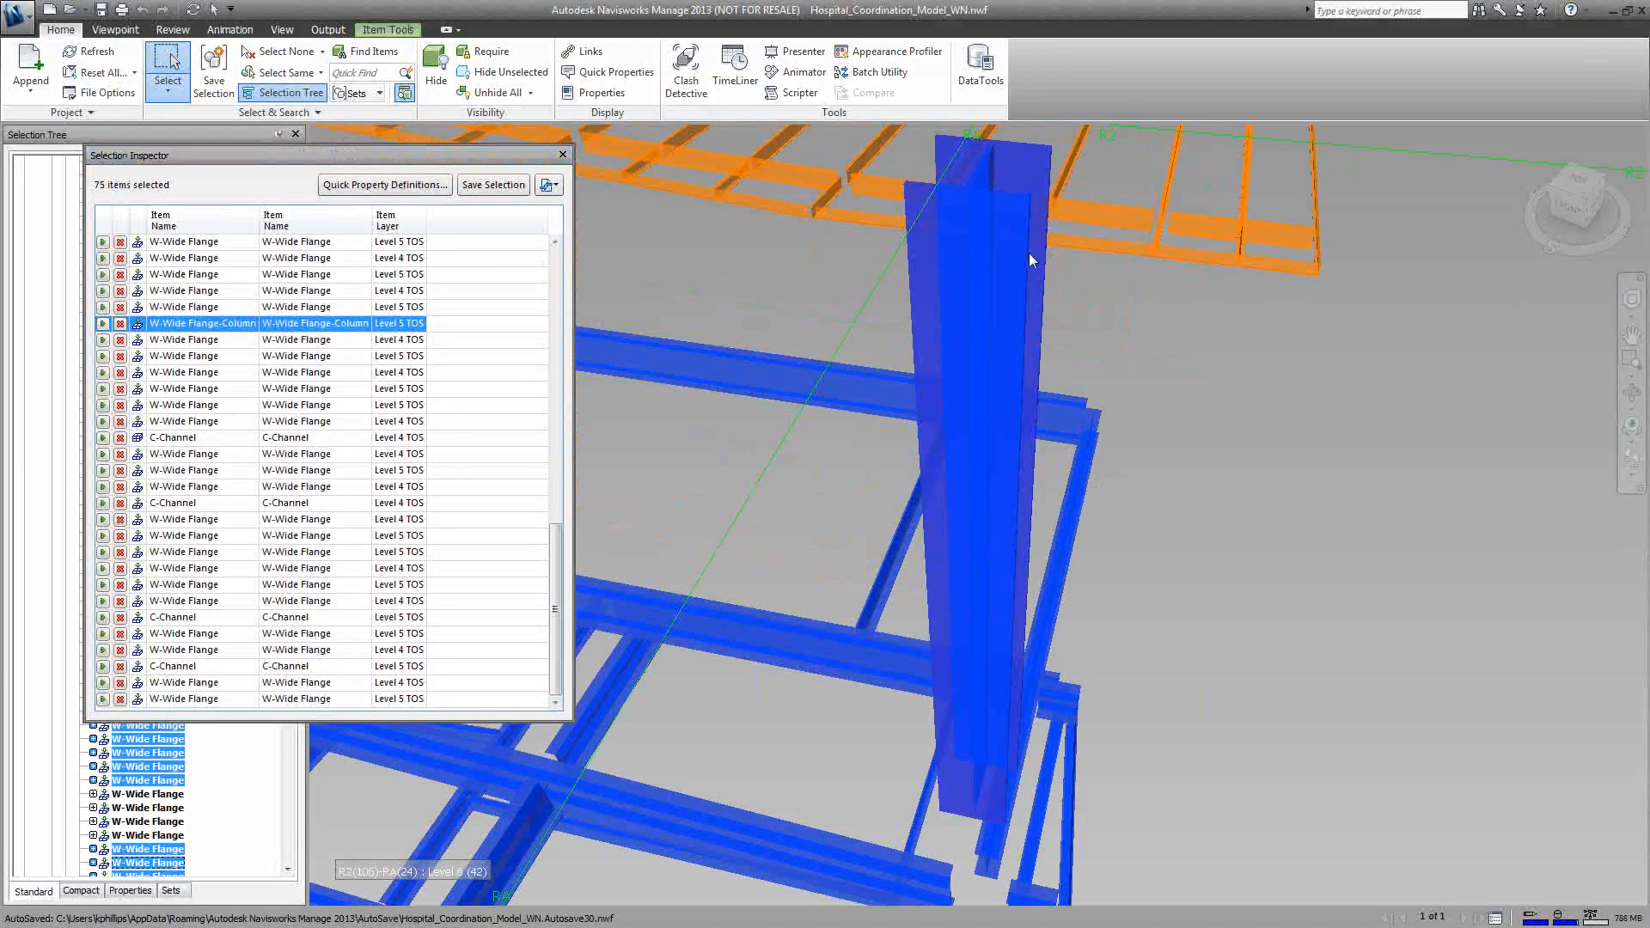
middle_drag(1031, 260, 1017, 267)
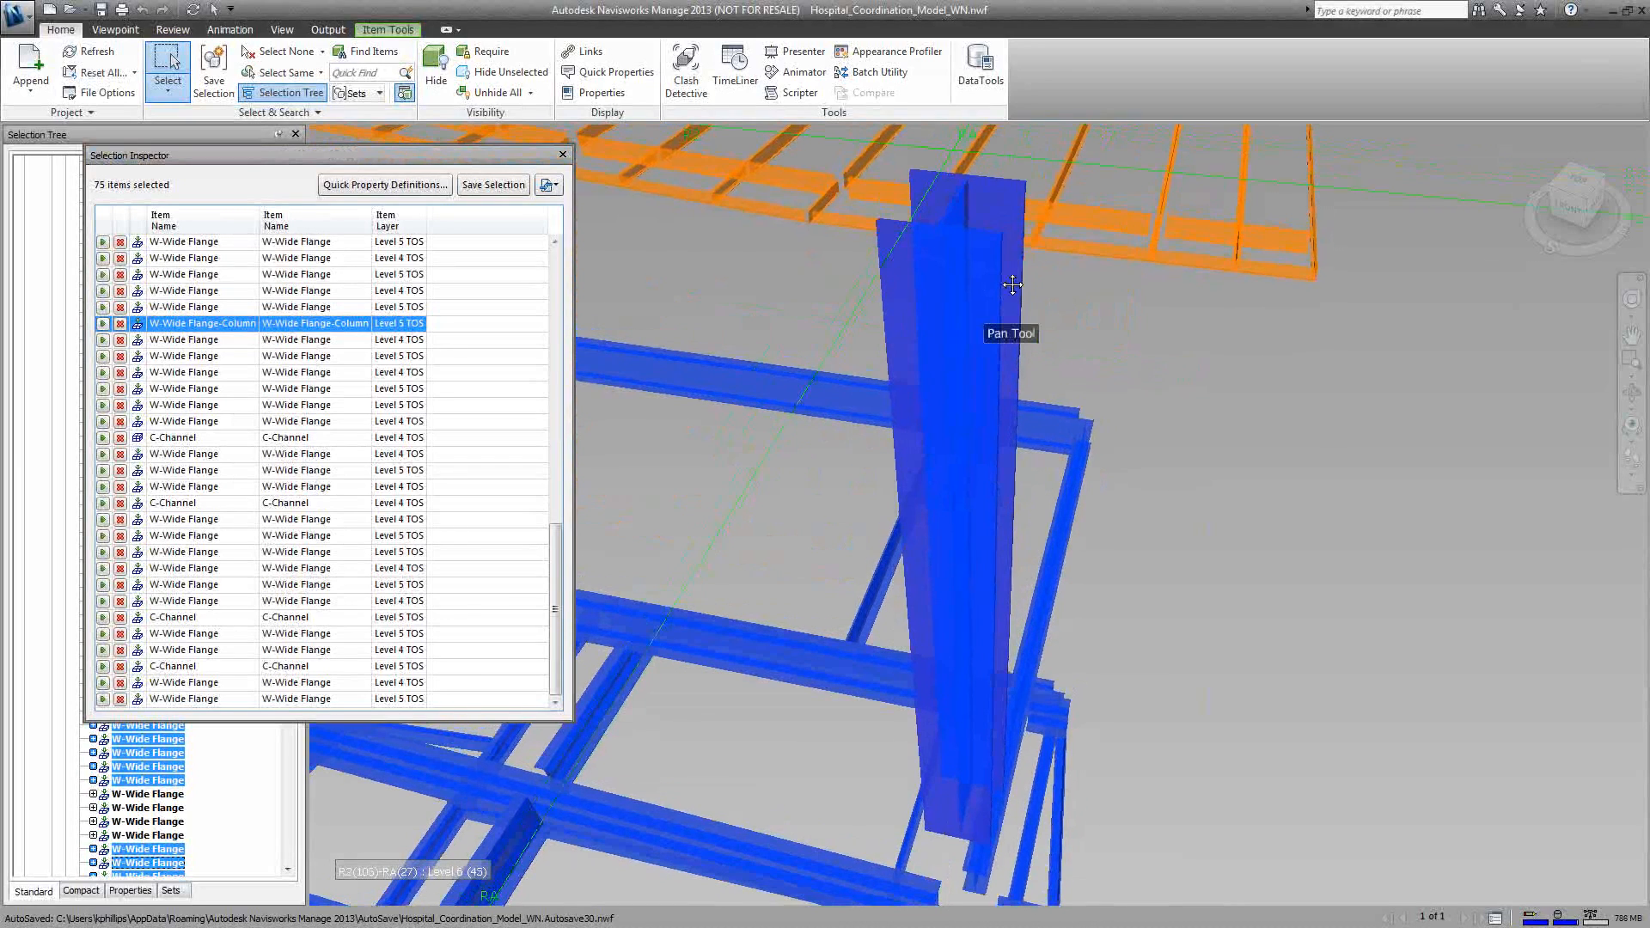
click(120, 325)
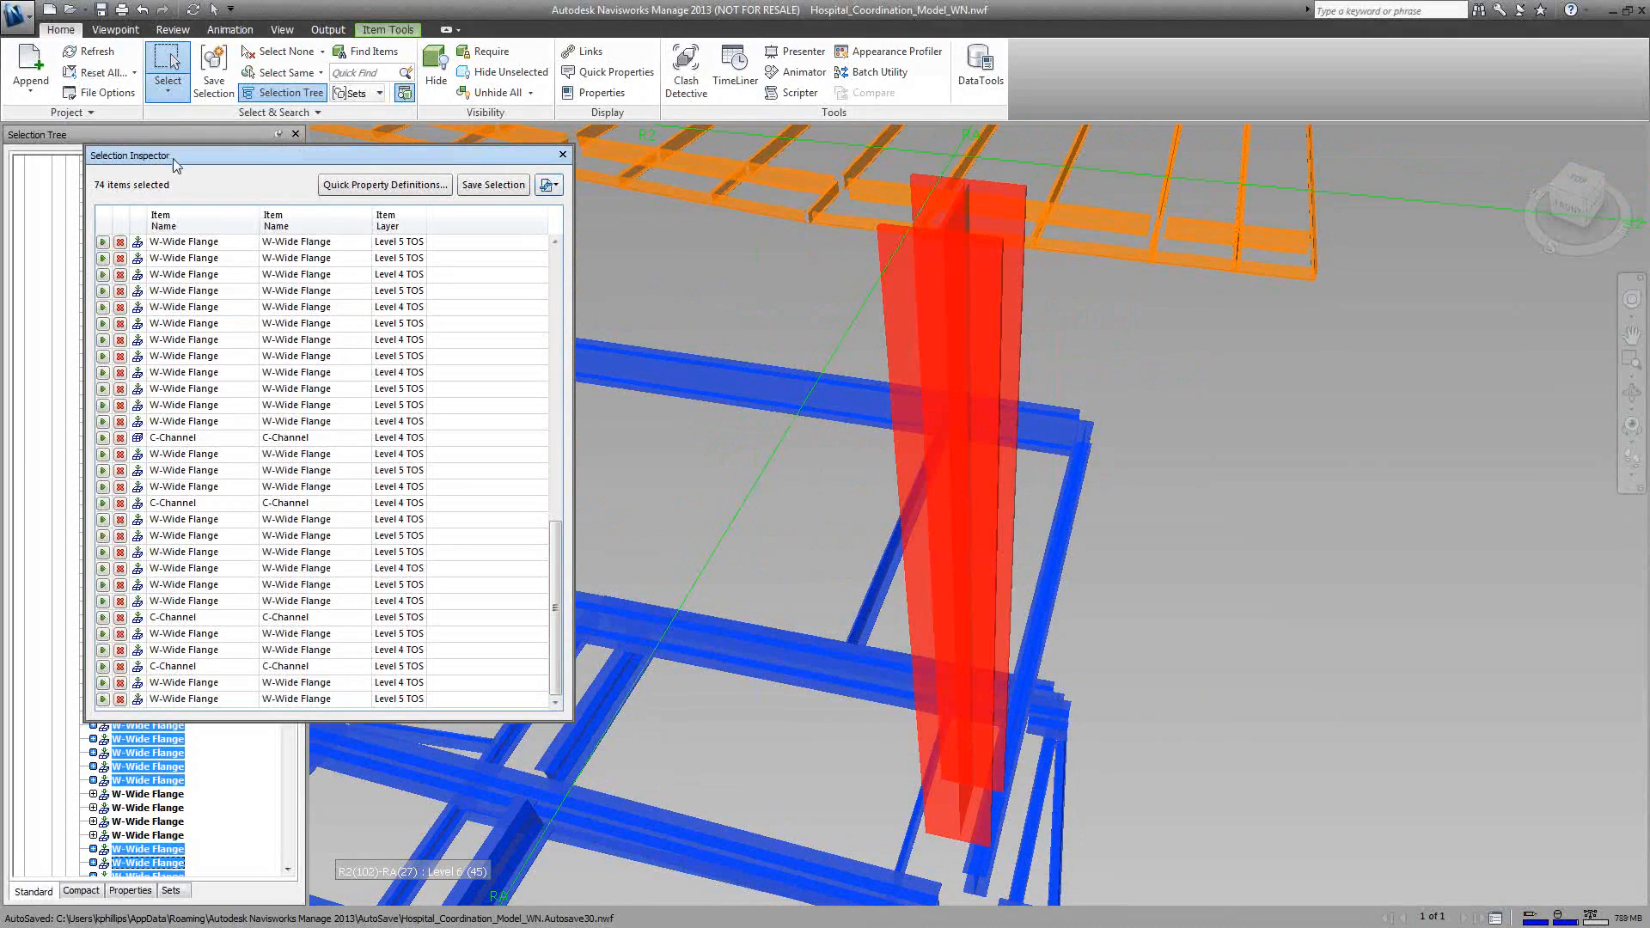
drag(175, 163, 273, 174)
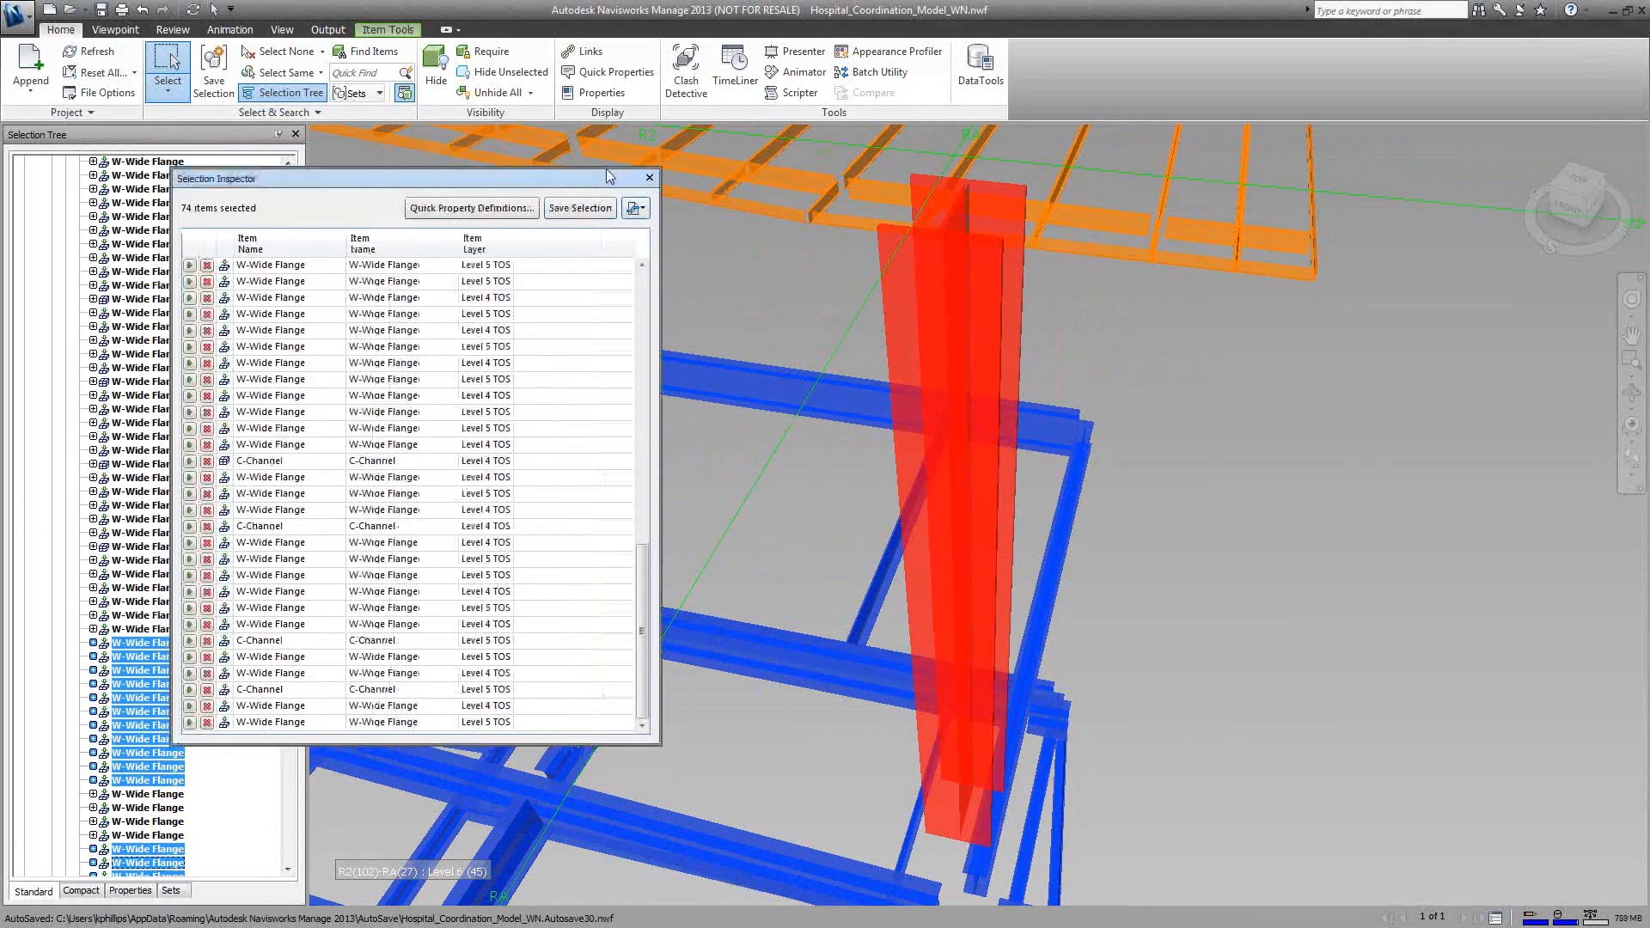
click(654, 177)
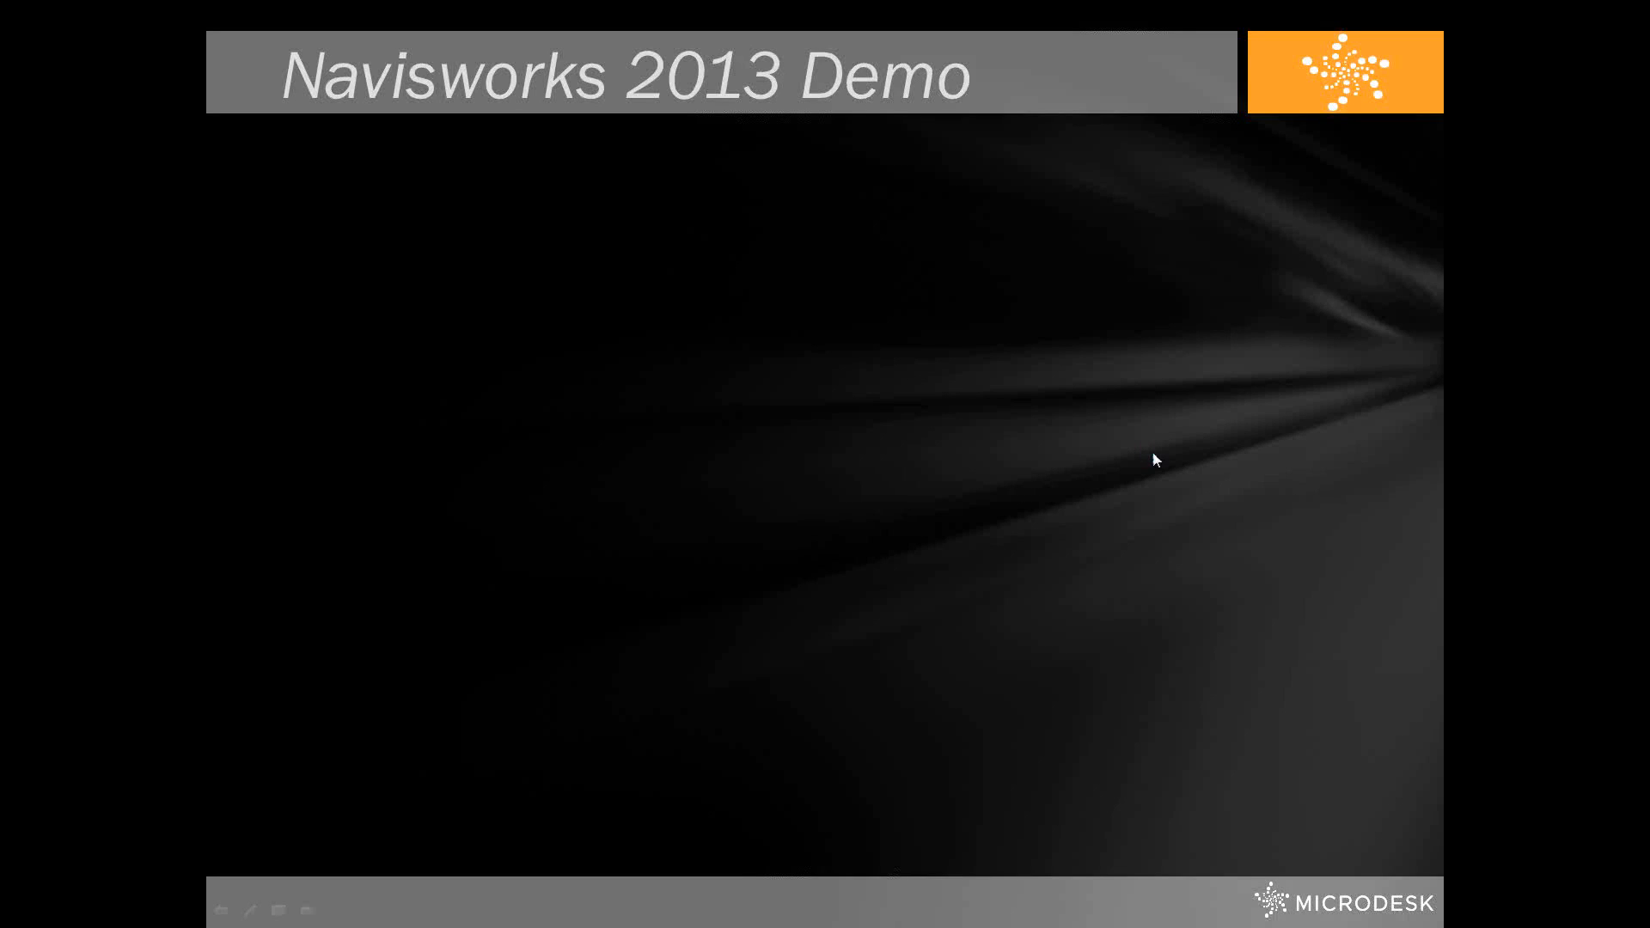
click(1153, 454)
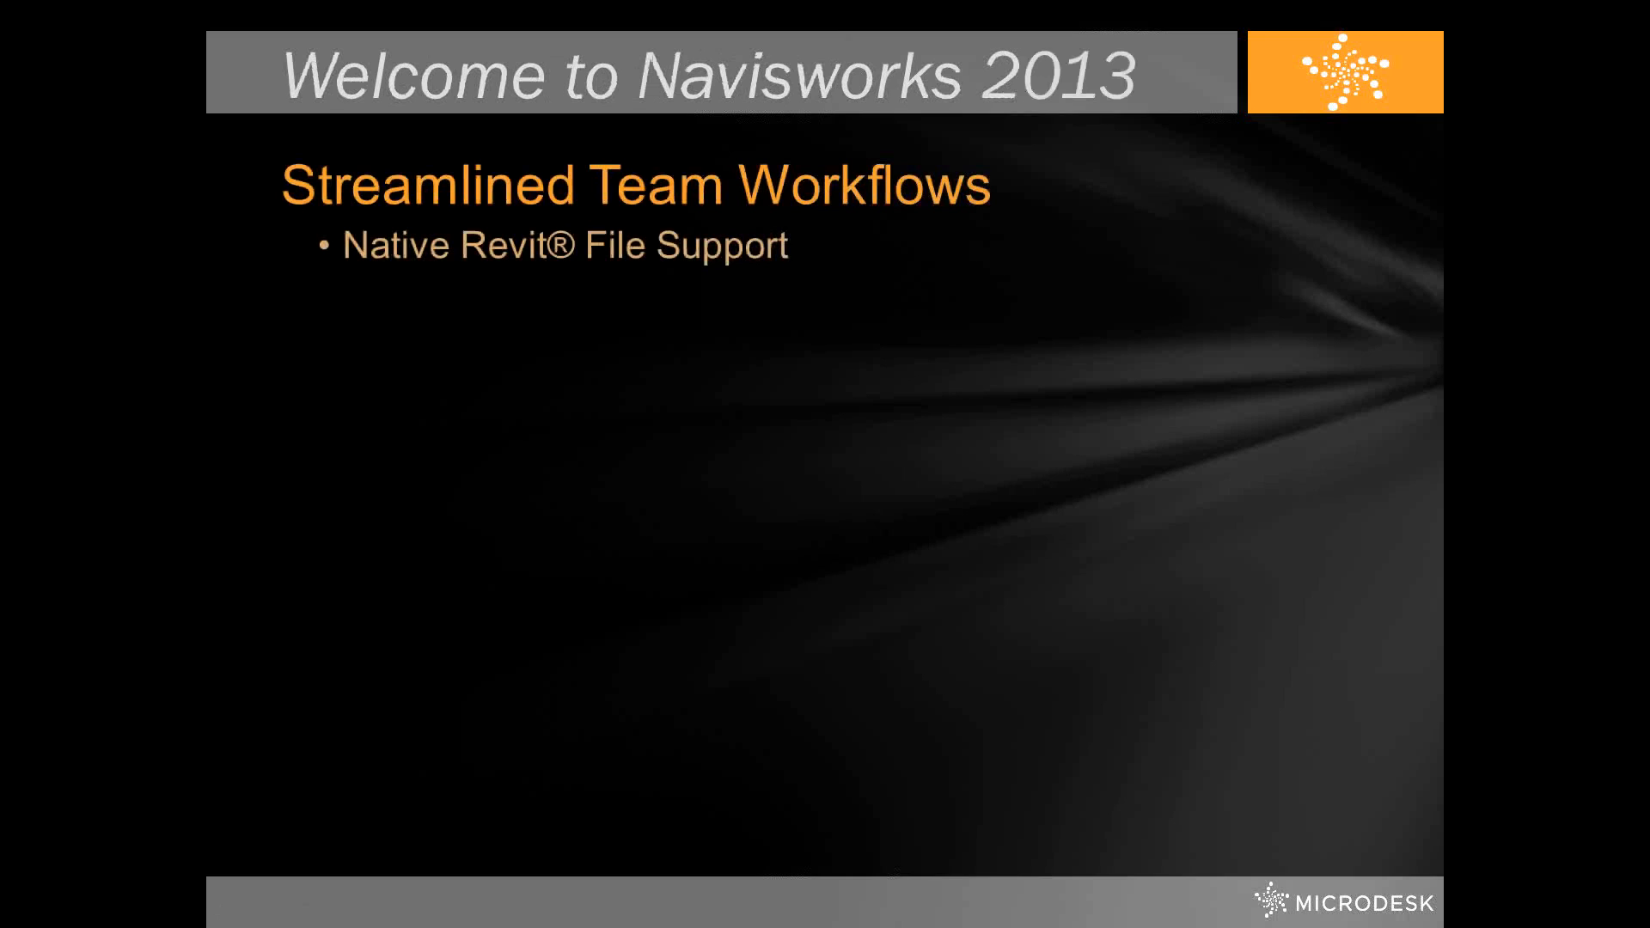